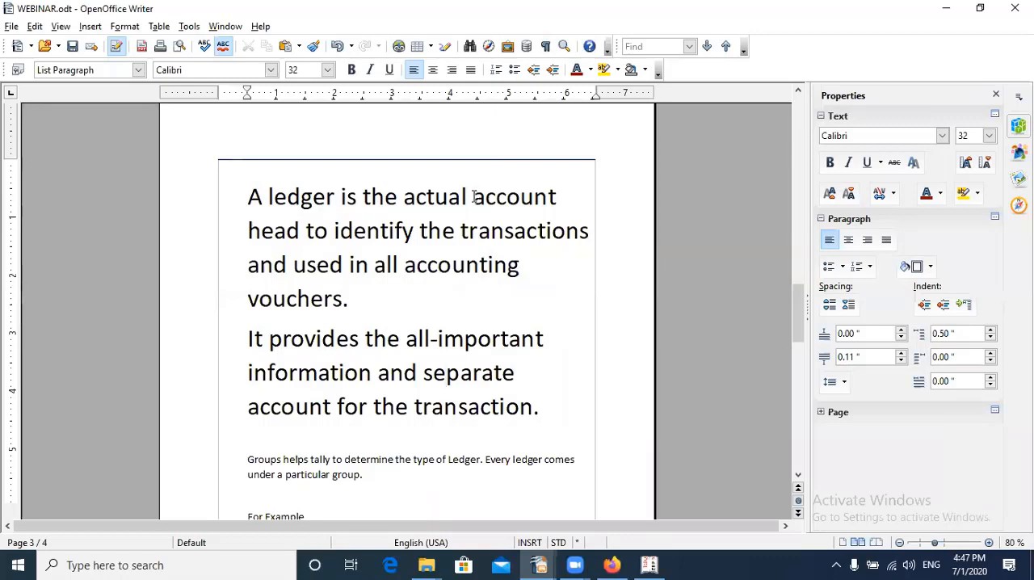
Set the font size of the four ledger example lines, from CAPITAL A/C to Sales A/c, to 20
{"action": "left_click", "coordinate": [467, 204]}
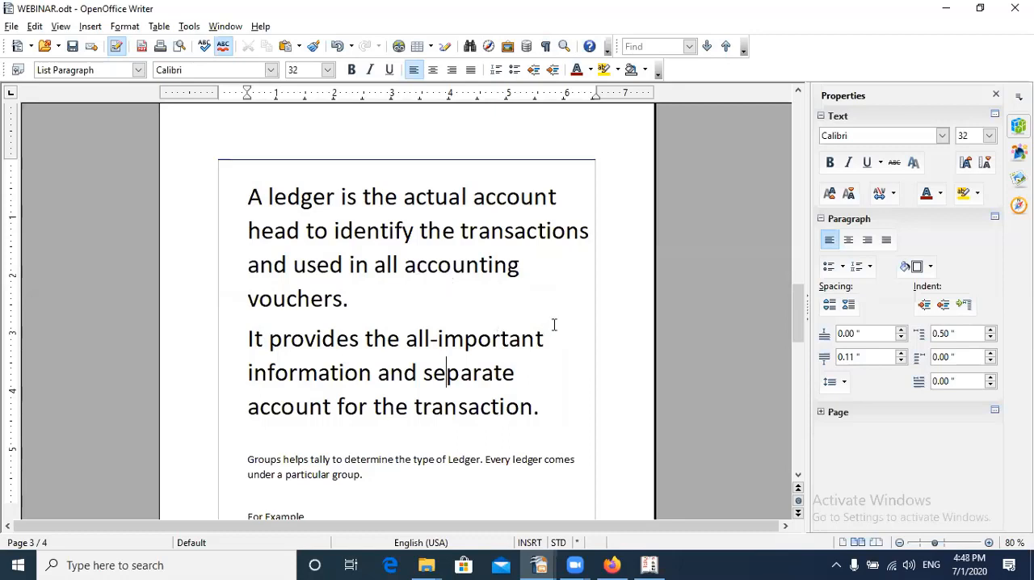
{"action": "scroll", "coordinate": [512, 400], "scroll_direction": "down", "scroll_amount": 2}
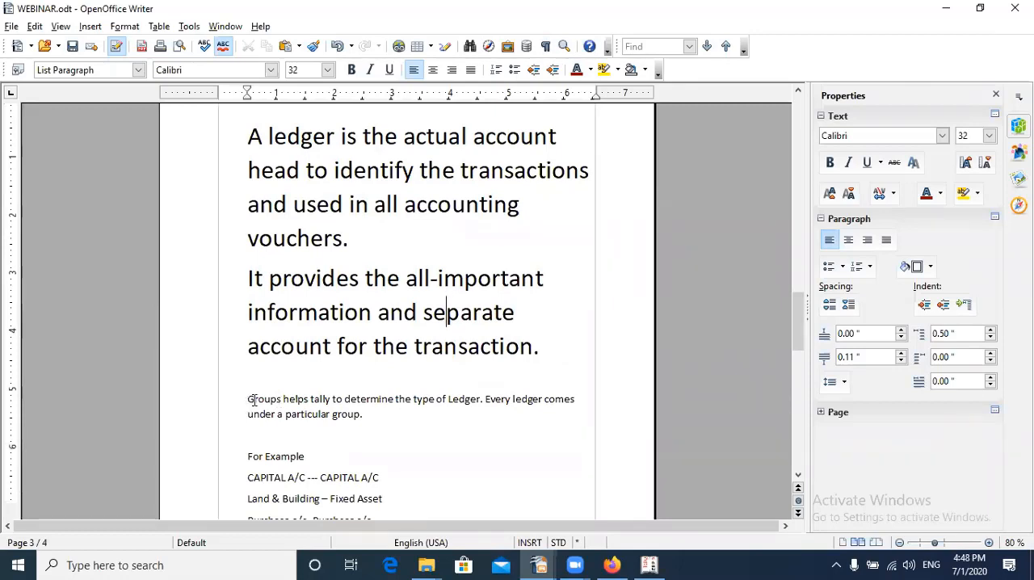
{"action": "scroll", "coordinate": [409, 429], "scroll_direction": "down", "scroll_amount": 5}
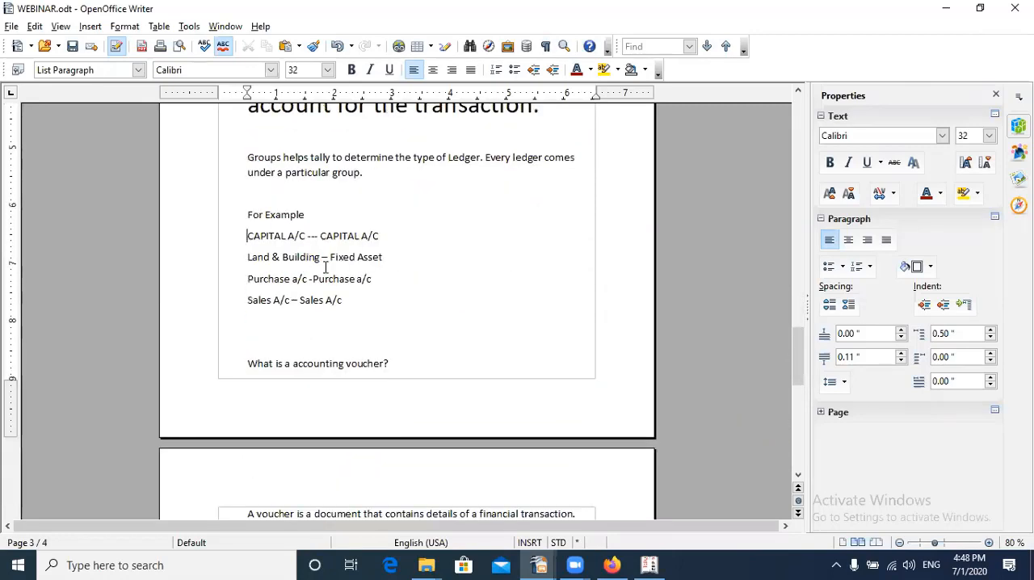
{"action": "left_click_drag", "start_coordinate": [247, 235], "coordinate": [381, 302]}
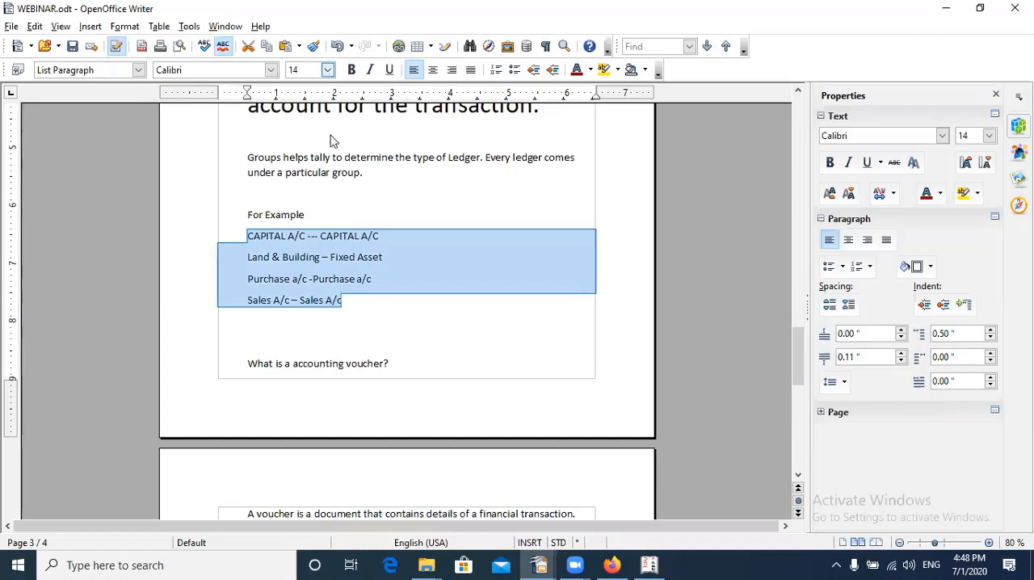
{"action": "left_click", "coordinate": [327, 70]}
{"action": "left_click", "coordinate": [307, 199]}
{"action": "left_click", "coordinate": [249, 239]}
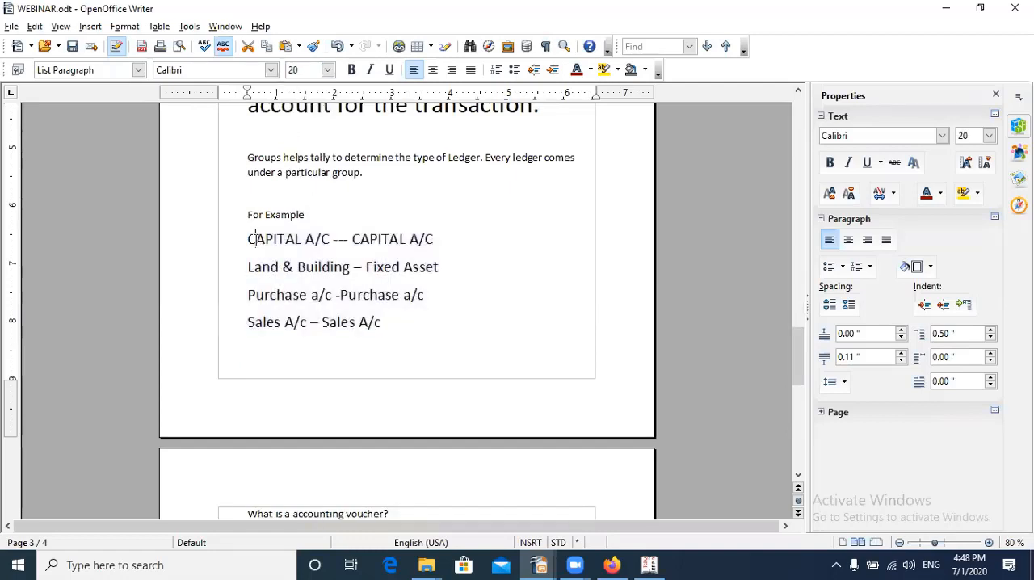
Review the example ledgers with their groups, and the Accounts info – Ledger – Create instructions on the first page
{"action": "left_click_drag", "start_coordinate": [250, 239], "coordinate": [336, 253]}
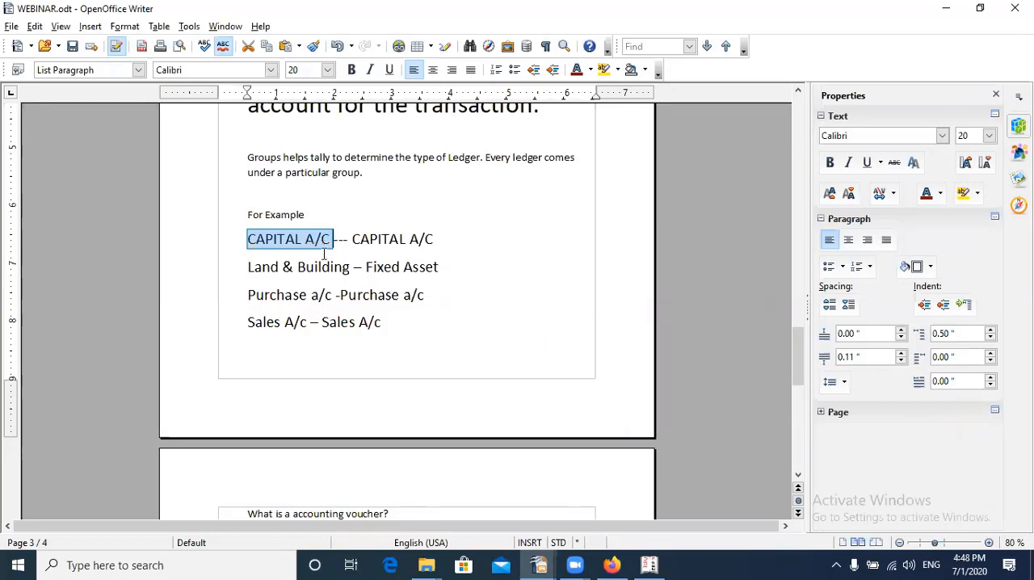
{"action": "left_click_drag", "start_coordinate": [353, 243], "coordinate": [442, 244]}
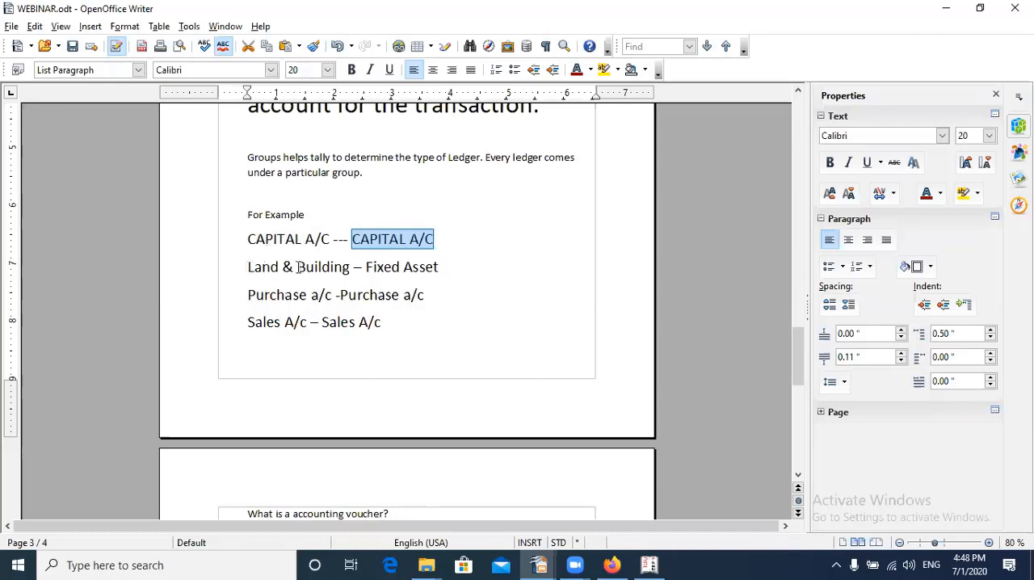
{"action": "left_click_drag", "start_coordinate": [247, 268], "coordinate": [351, 267]}
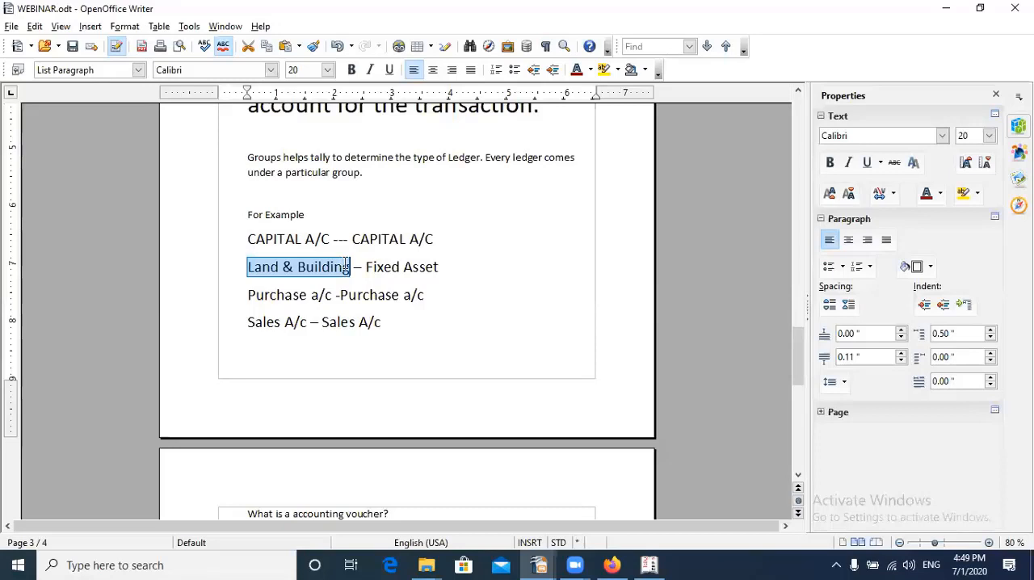
{"action": "left_click_drag", "start_coordinate": [365, 267], "coordinate": [440, 267]}
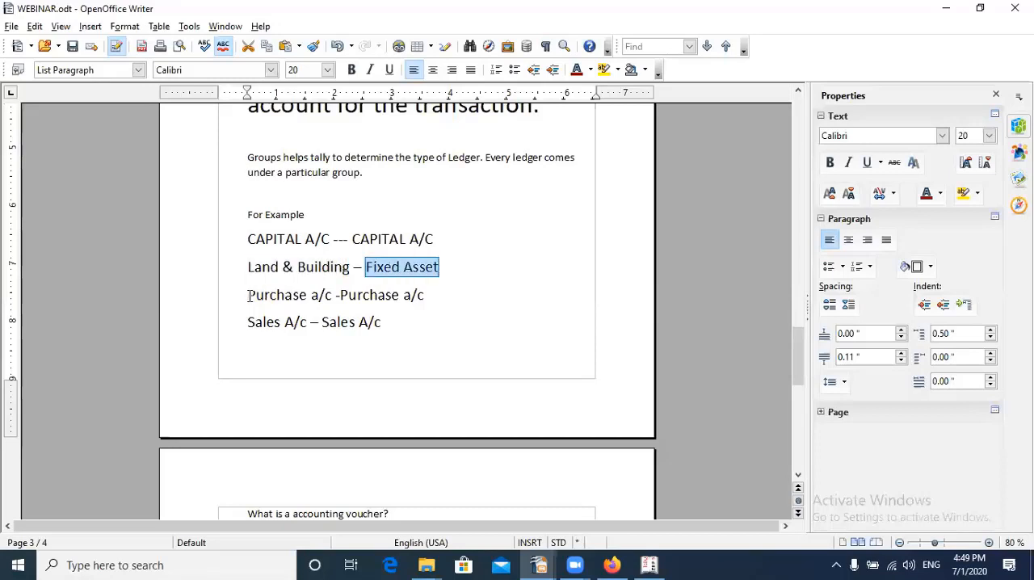
{"action": "left_click_drag", "start_coordinate": [247, 295], "coordinate": [331, 295]}
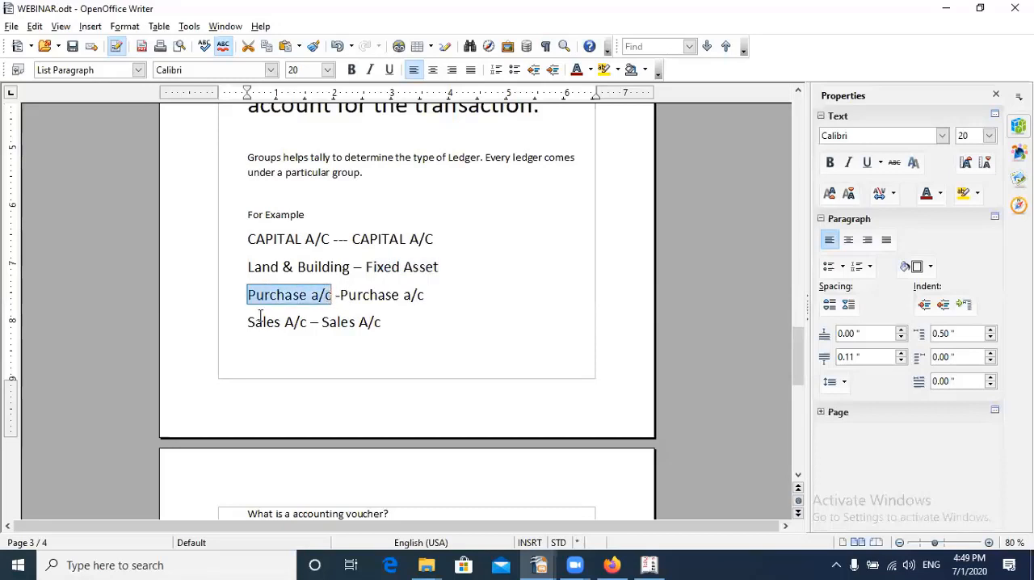
{"action": "left_click_drag", "start_coordinate": [248, 323], "coordinate": [319, 322]}
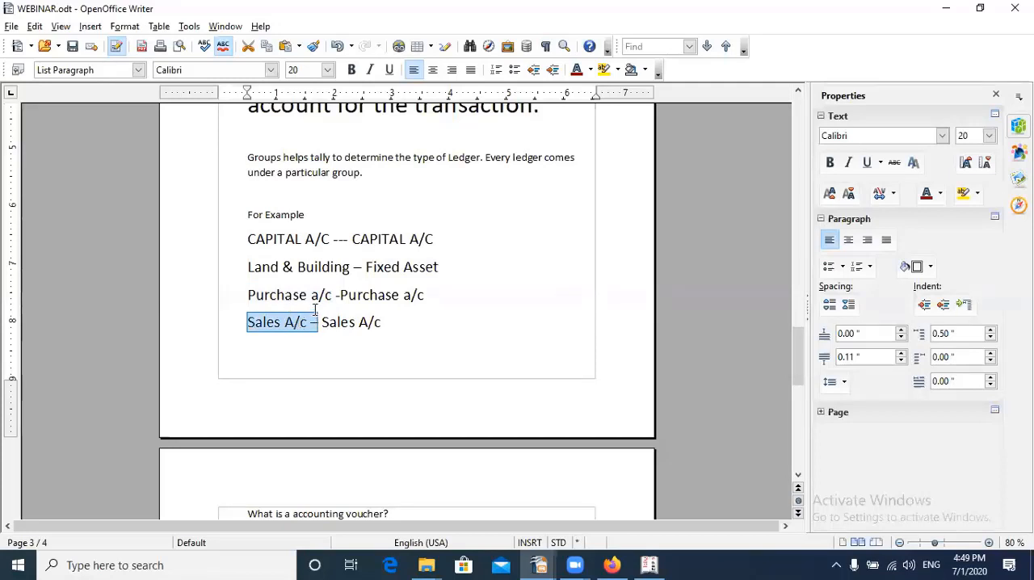
{"action": "scroll", "coordinate": [374, 258], "scroll_direction": "up", "scroll_amount": 6}
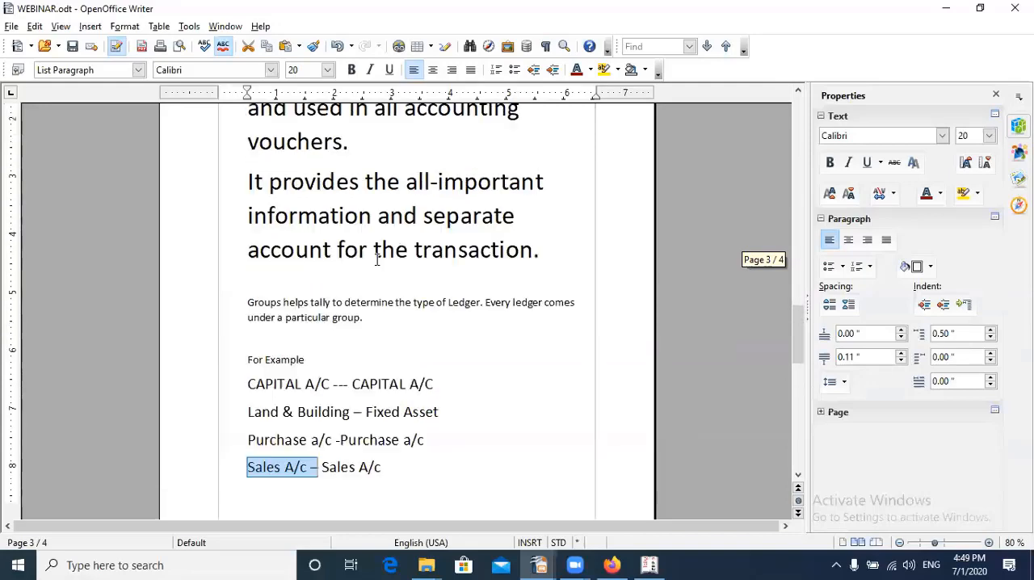
{"action": "scroll", "coordinate": [369, 256], "scroll_direction": "up", "scroll_amount": 2}
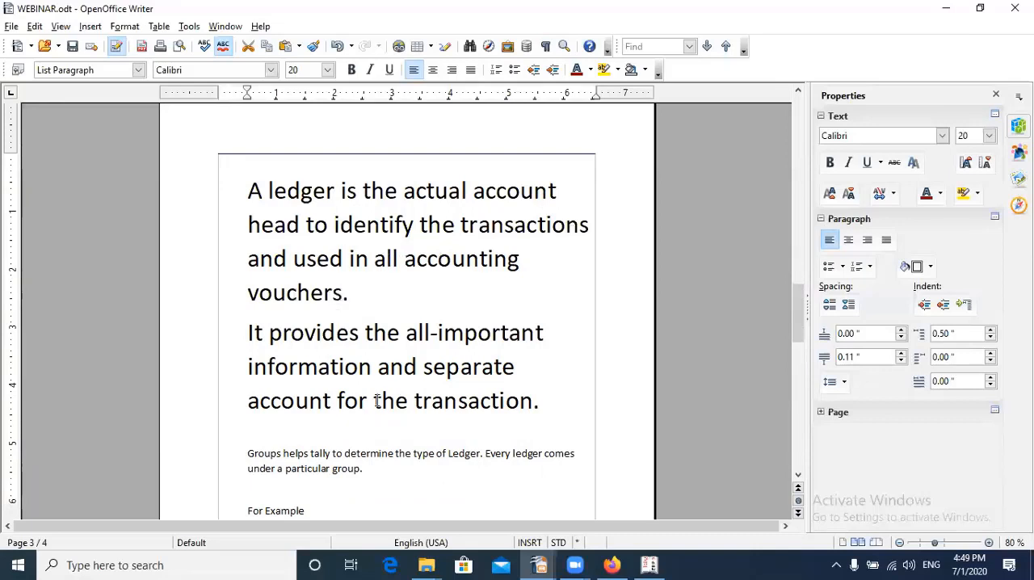
{"action": "scroll", "coordinate": [385, 339], "scroll_direction": "up", "scroll_amount": 10}
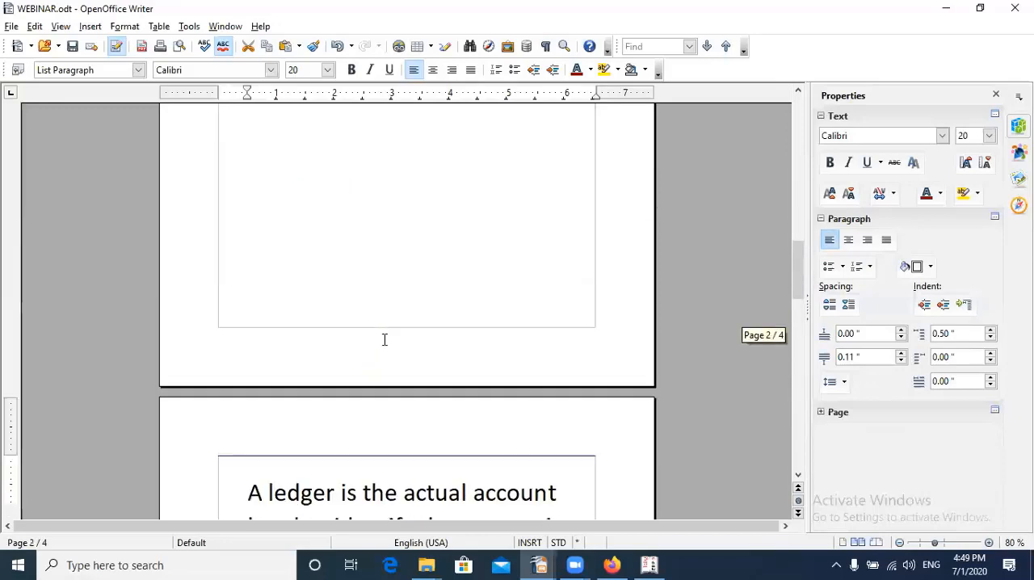
{"action": "scroll", "coordinate": [385, 341], "scroll_direction": "up", "scroll_amount": 10}
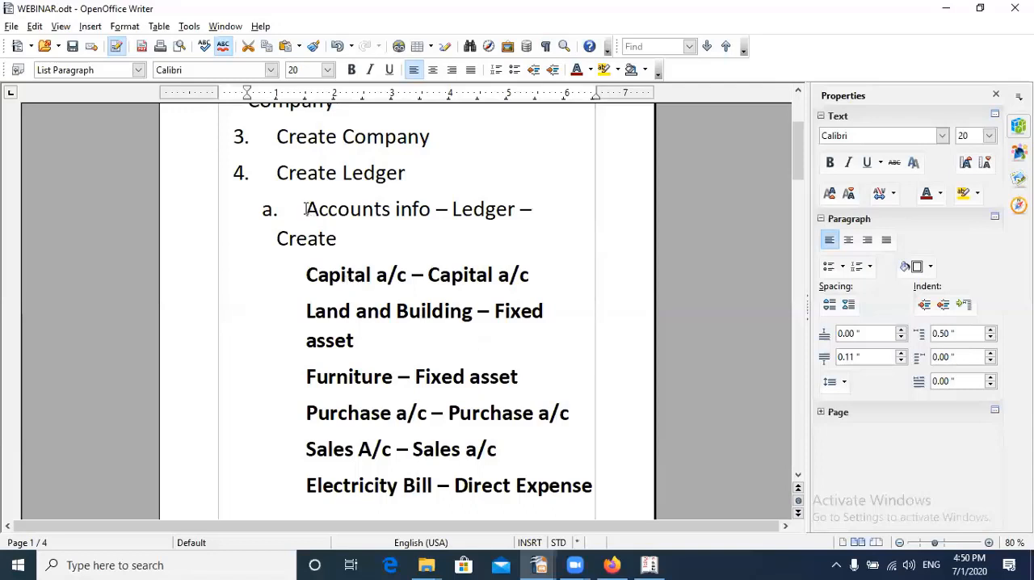
{"action": "left_click_drag", "start_coordinate": [304, 209], "coordinate": [437, 202]}
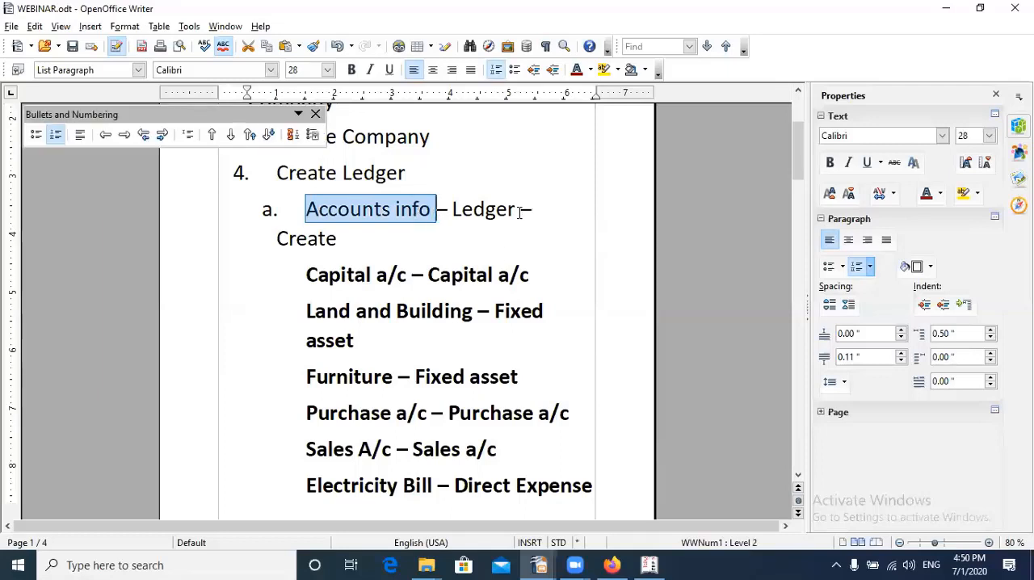
Switch to Tally.ERP 9 and open the single ledger creation form from the accounts information
{"action": "left_click", "coordinate": [649, 561]}
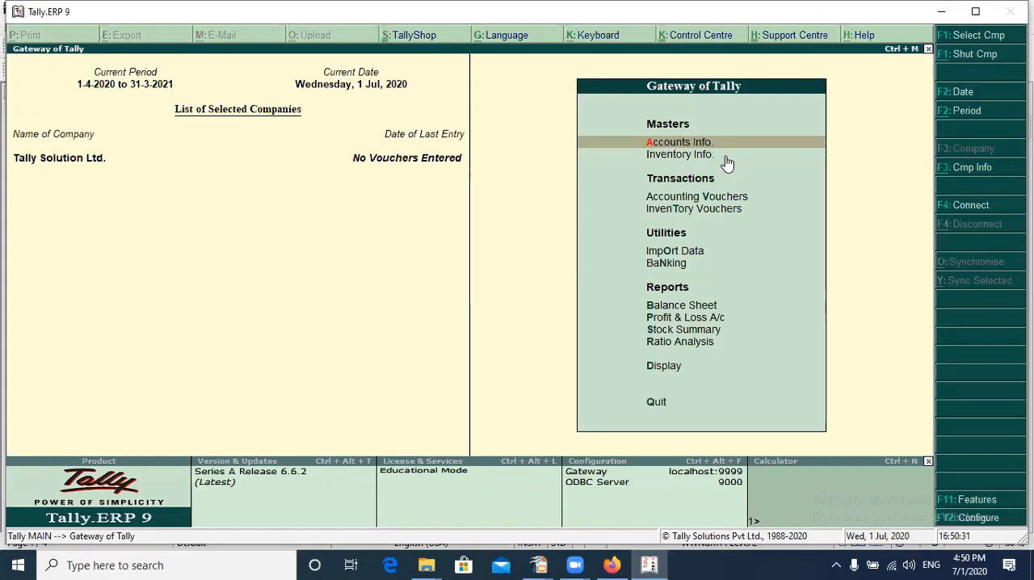
{"action": "key", "text": "Return"}
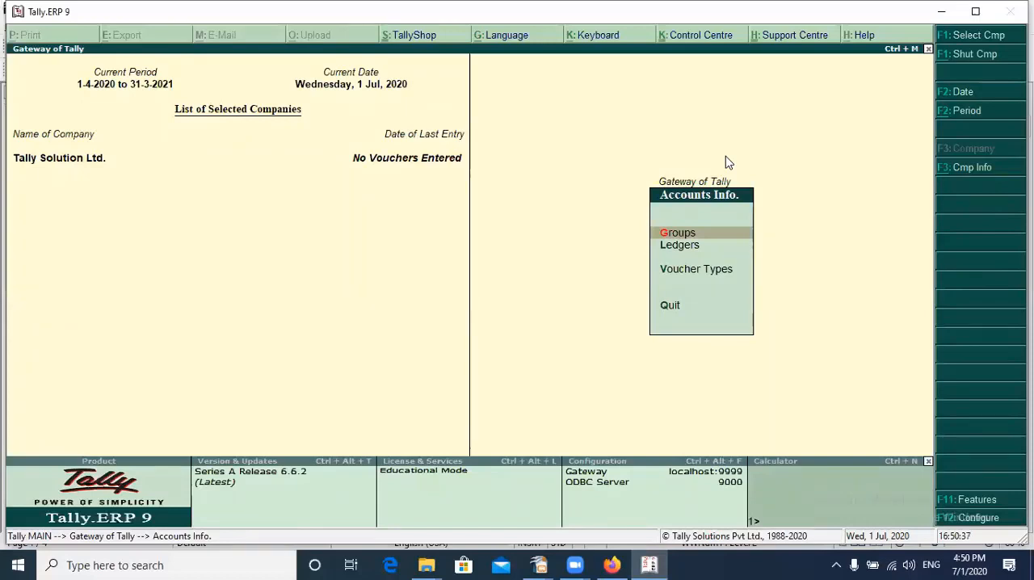
{"action": "key", "text": "Down"}
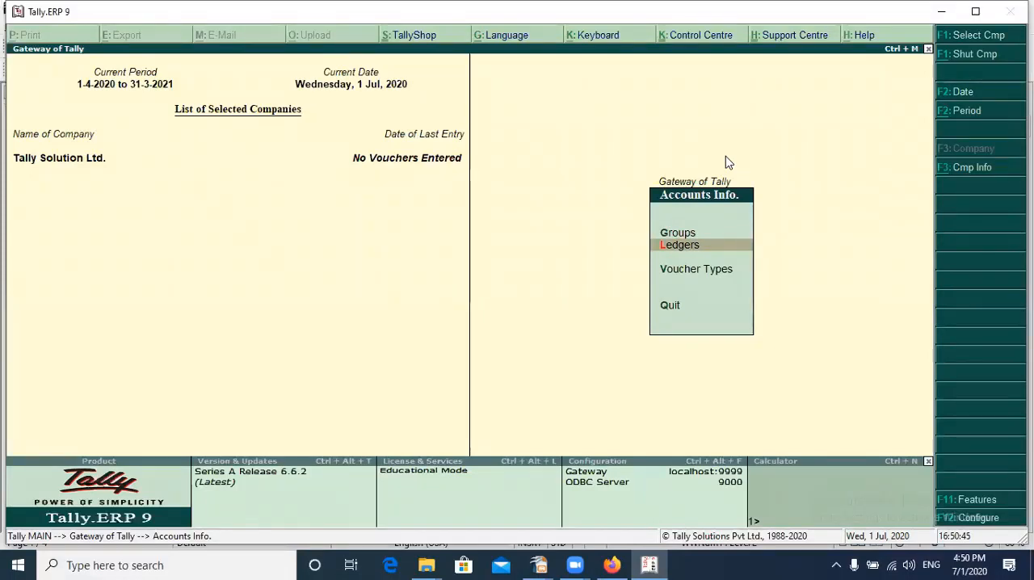
{"action": "key", "text": "Return"}
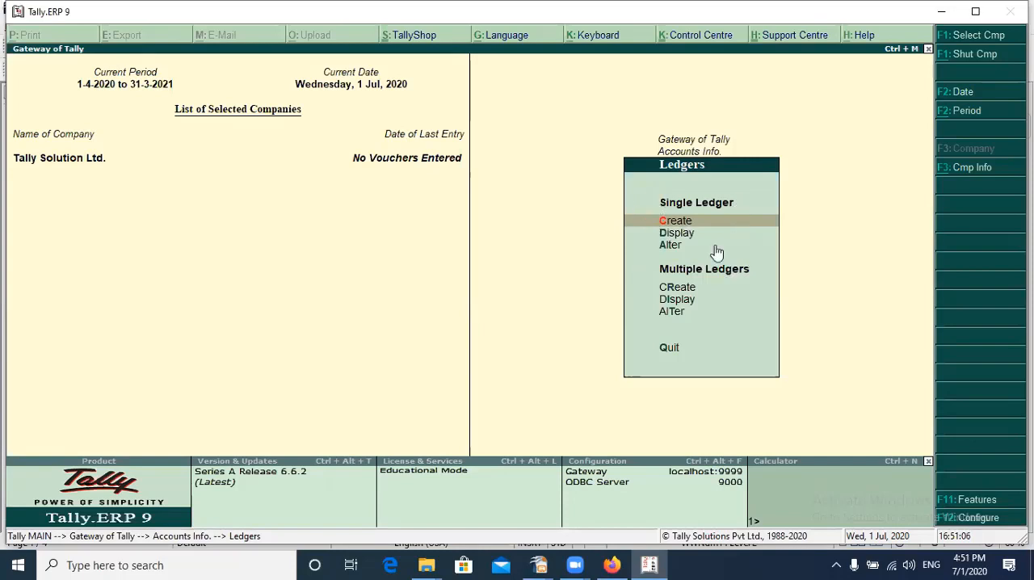
{"action": "left_click", "coordinate": [772, 211]}
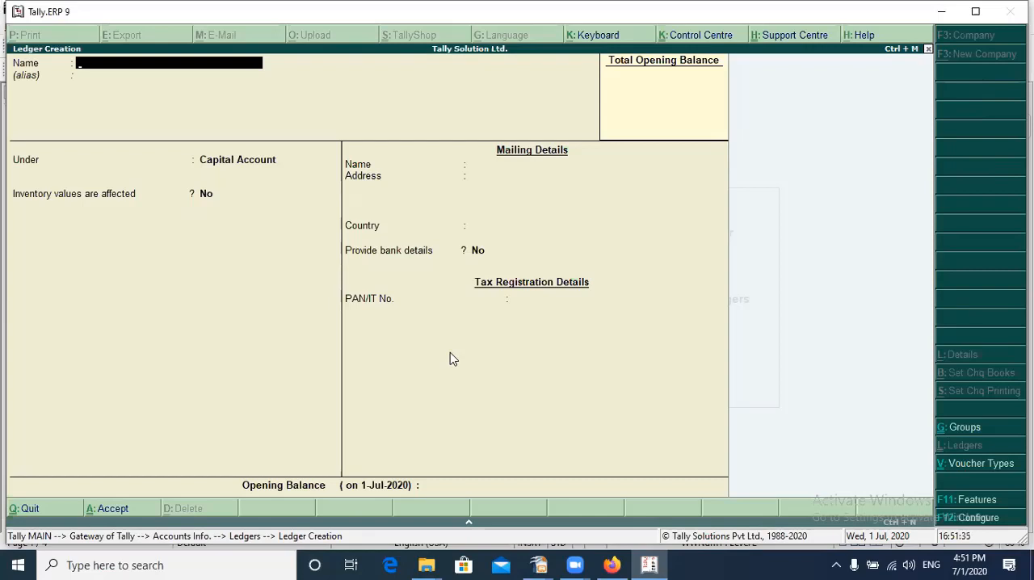
Name the new ledger Capital A/c, leave its alias blank and place it under the Capital Account group
{"action": "type", "text": "Capital A/c"}
{"action": "key", "text": "Return"}
{"action": "key", "text": "Return"}
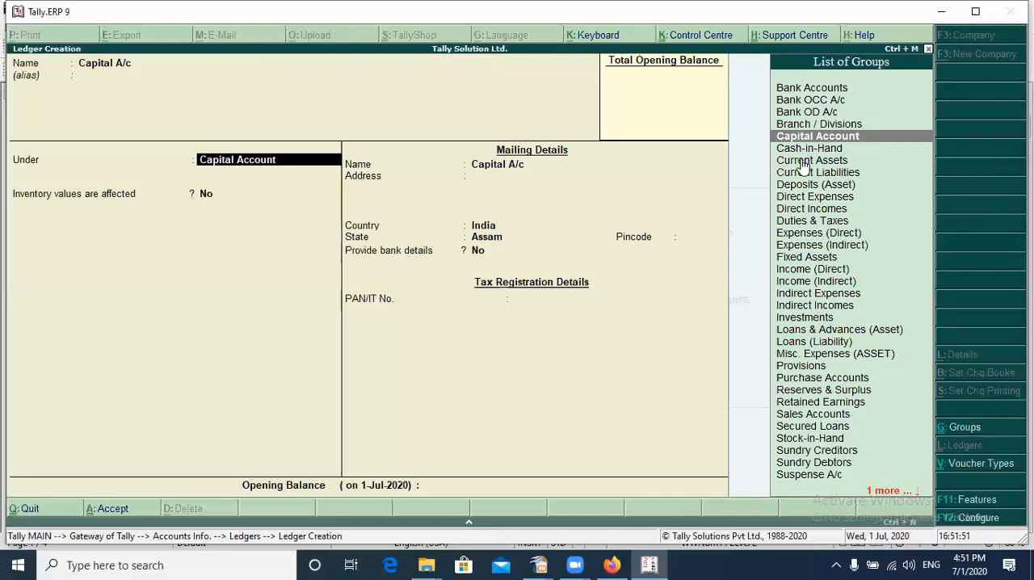
{"action": "key", "text": "Return"}
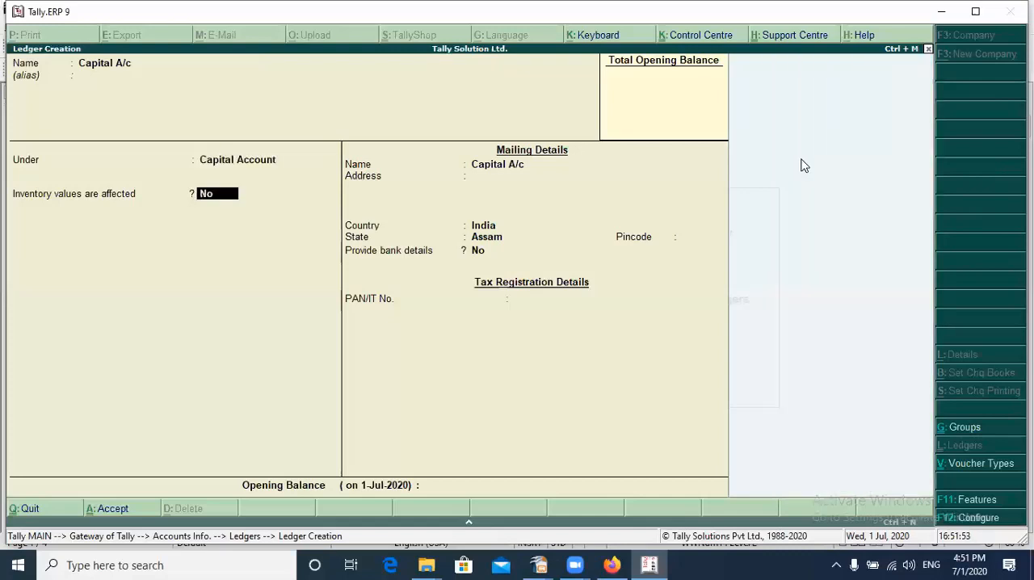
Keep the default inventory, mailing and tax details for Capital A/c, leave the opening balance blank and save the ledger
{"action": "key", "text": "Return"}
{"action": "key", "text": "Return"}
{"action": "key", "text": "Return"}
{"action": "key", "text": "Return"}
{"action": "key", "text": "Return"}
{"action": "key", "text": "Return"}
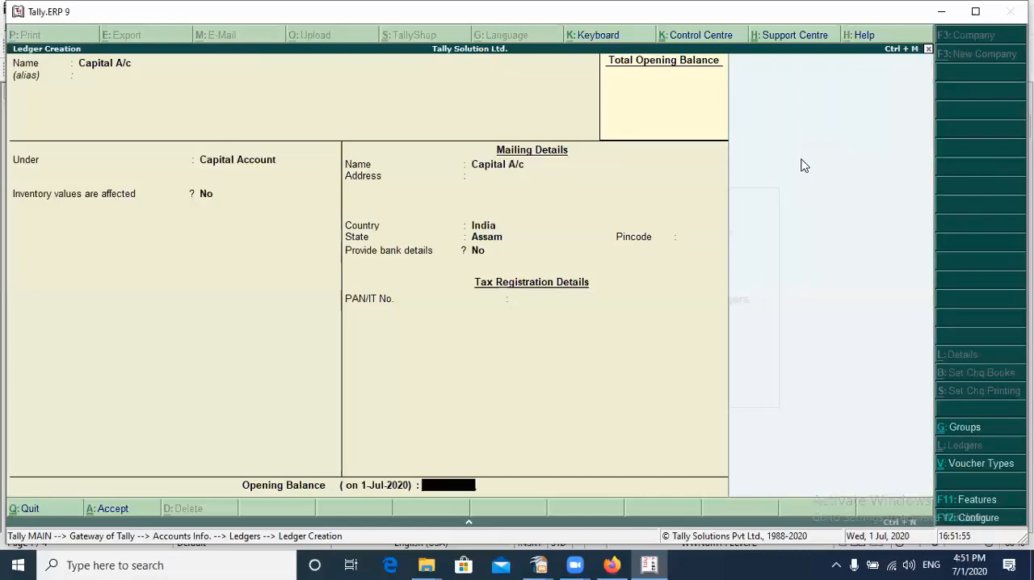
{"action": "key", "text": "Return"}
{"action": "key", "text": "Return"}
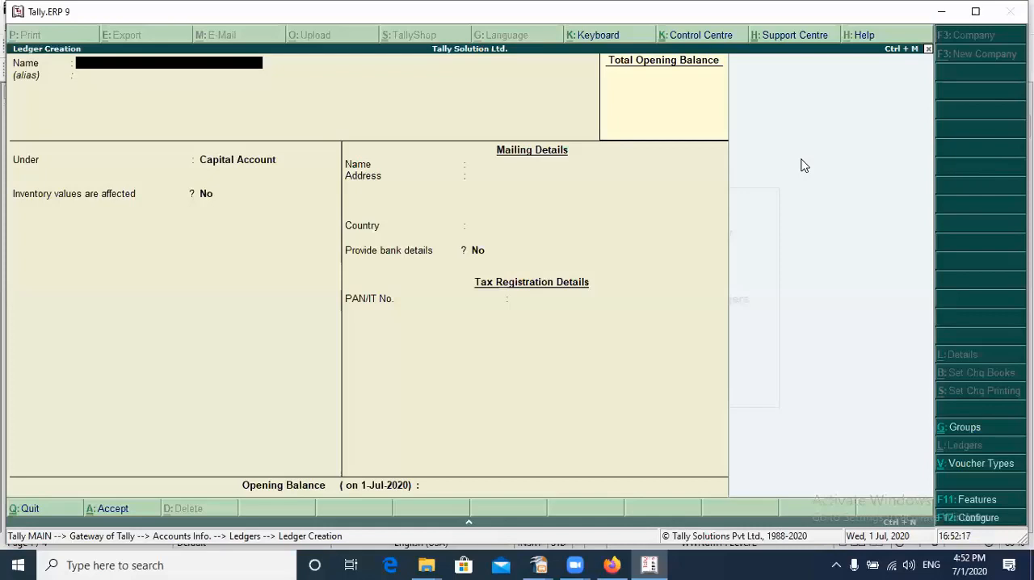
Name the next ledger Land & Building A/c, without an alias, and place it under the Fixed Assets group
{"action": "type", "text": "Land & Building"}
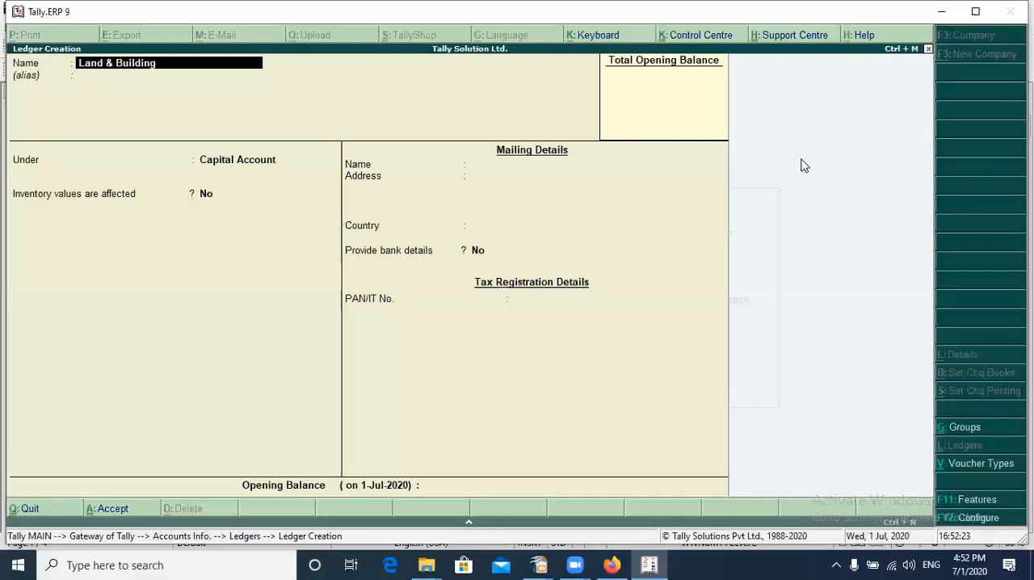
{"action": "type", "text": " a/c"}
{"action": "key", "text": "Return"}
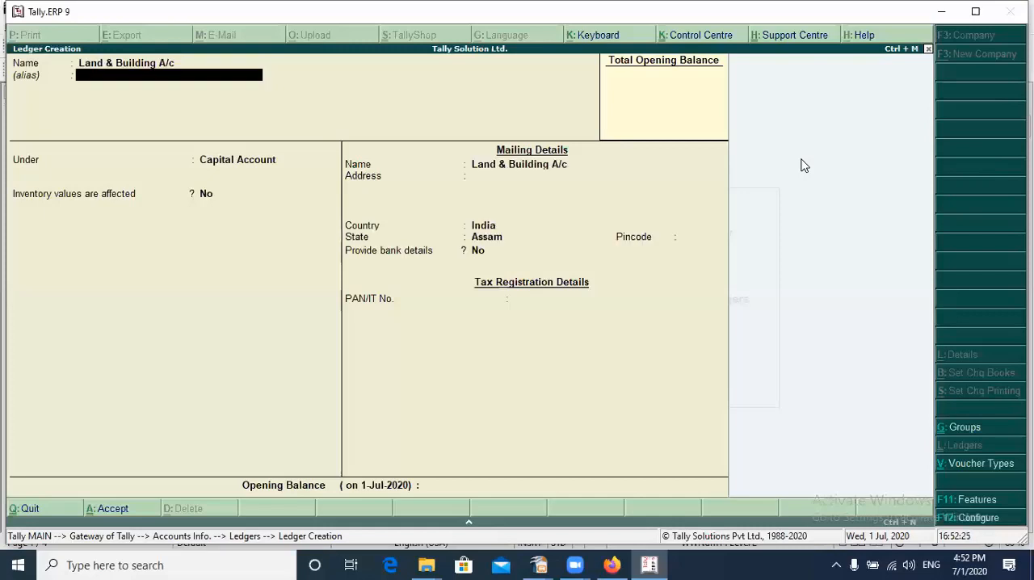
{"action": "key", "text": "Return"}
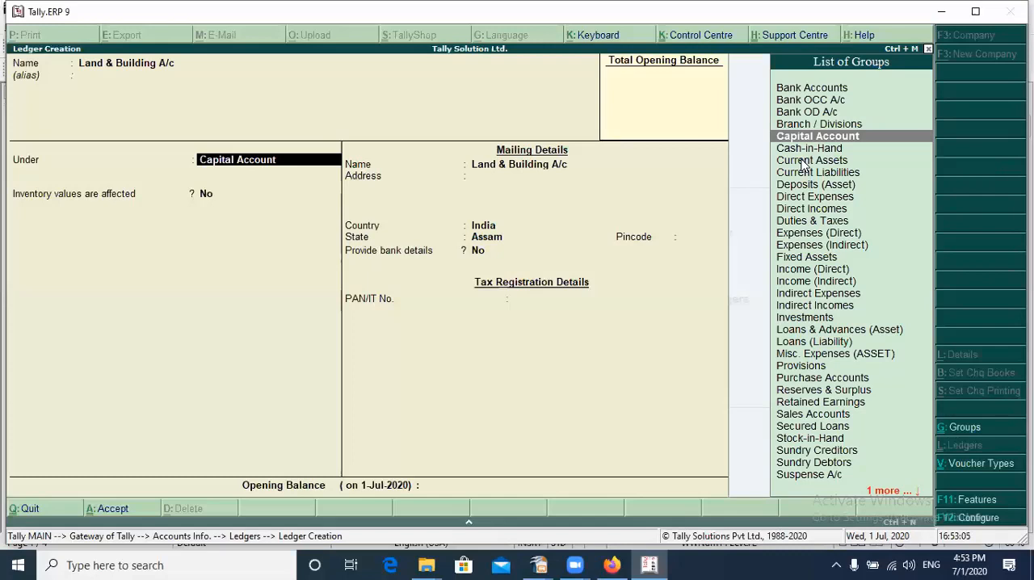
{"action": "type", "text": "Fi"}
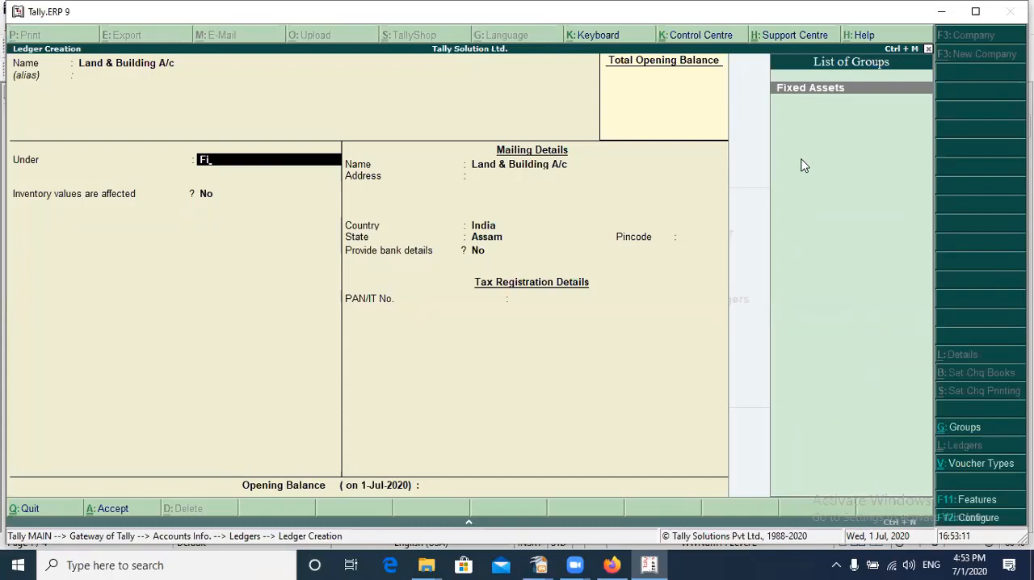
{"action": "key", "text": "Return"}
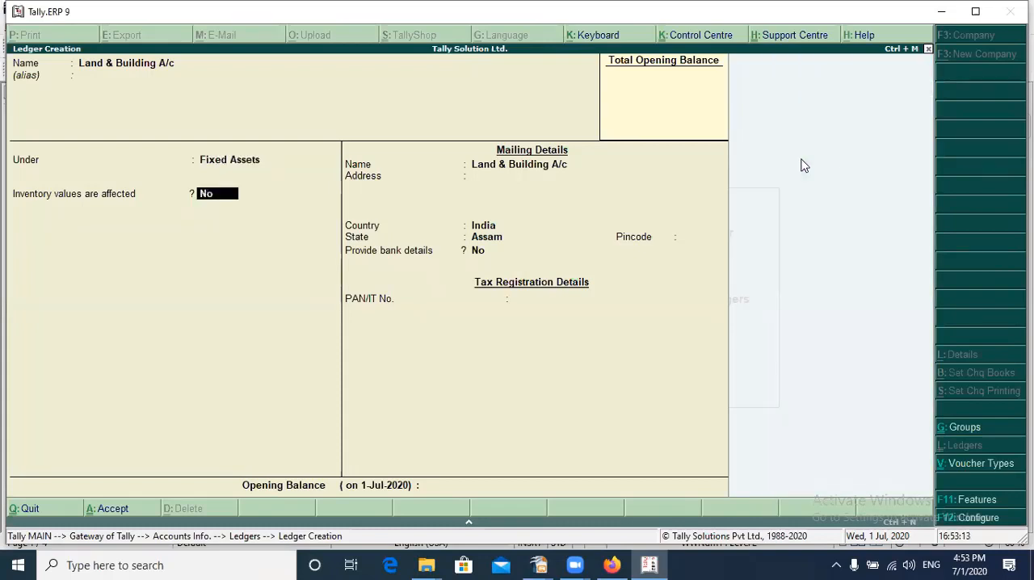
Accept the default remaining details for Land & Building A/c with no opening balance and save the ledger
{"action": "key", "text": "Return"}
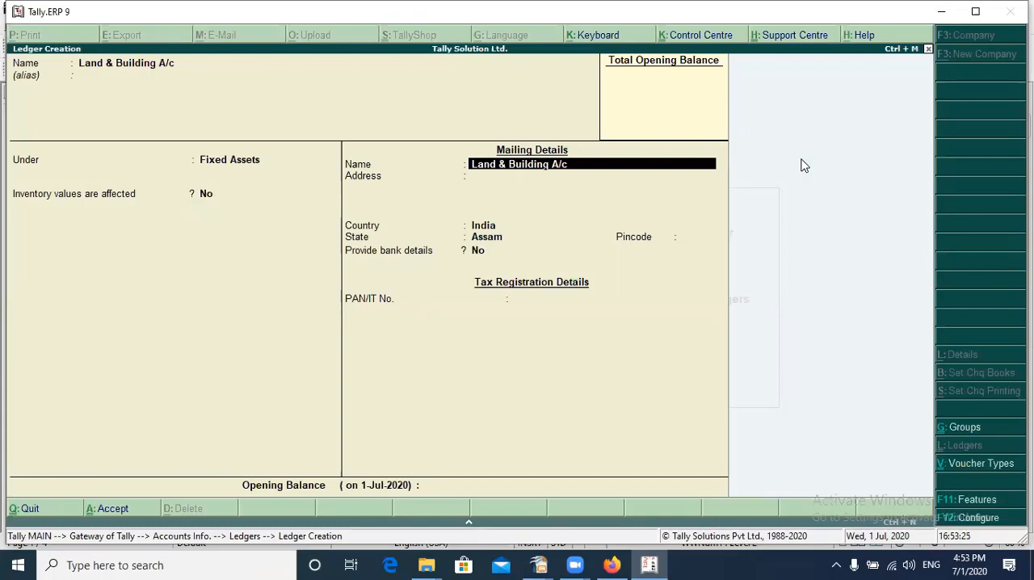
{"action": "key", "text": "Return"}
{"action": "key", "text": "Return"}
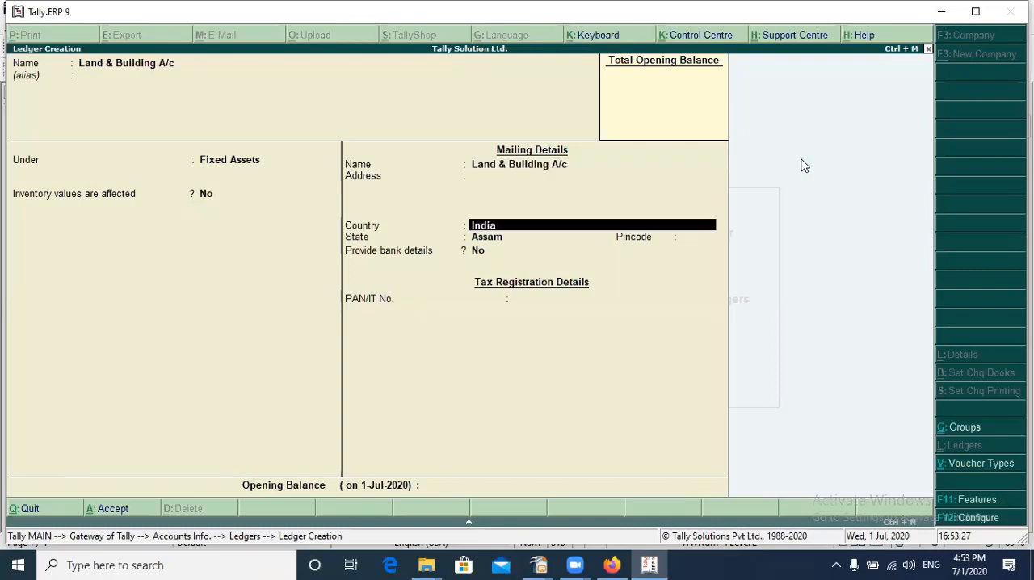
{"action": "key", "text": "Return"}
{"action": "key", "text": "Return"}
{"action": "key", "text": "Return"}
{"action": "key", "text": "Return"}
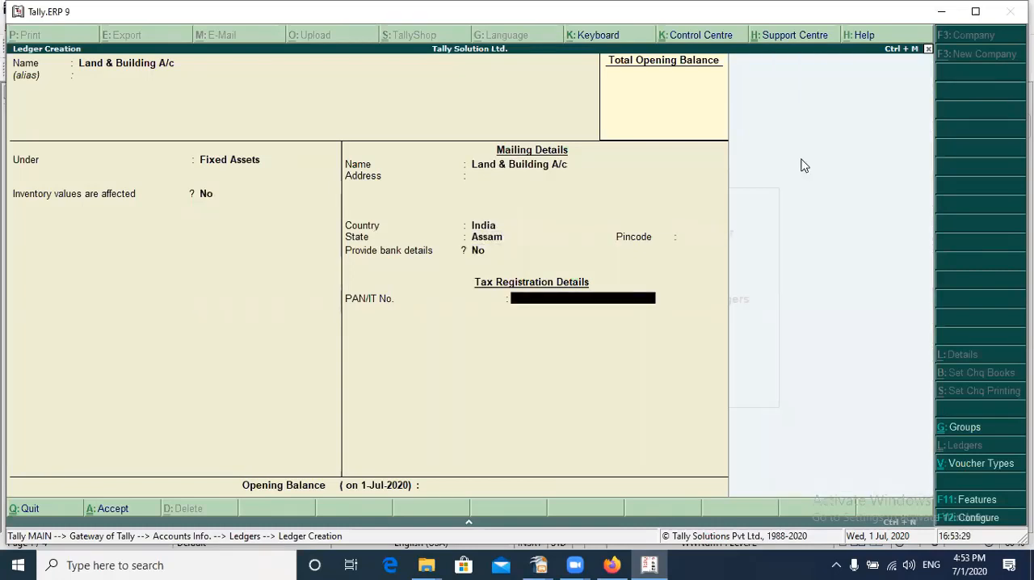
{"action": "key", "text": "Return"}
{"action": "key", "text": "Return"}
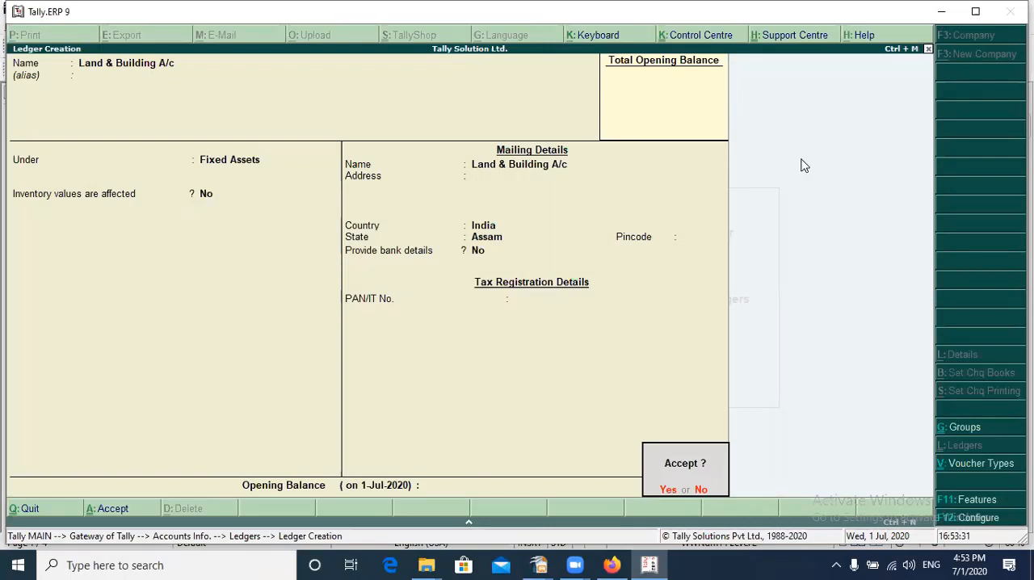
{"action": "key", "text": "Return"}
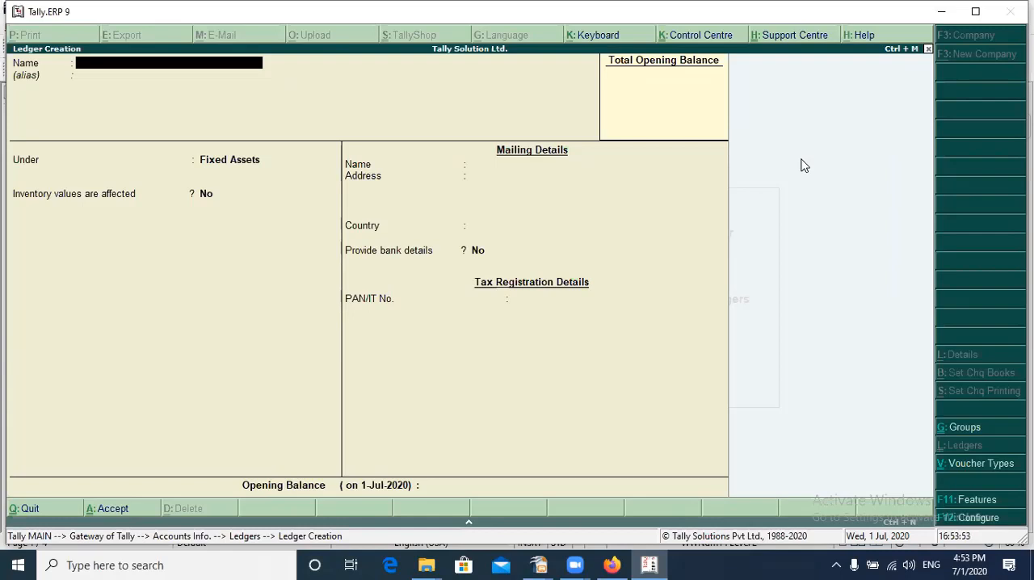
Create a ledger named Furniture A/c under the Fixed Assets group with no alias or opening balance, accepting the default details, and save it
{"action": "type", "text": "Furniture A/c"}
{"action": "key", "text": "Return"}
{"action": "key", "text": "Return"}
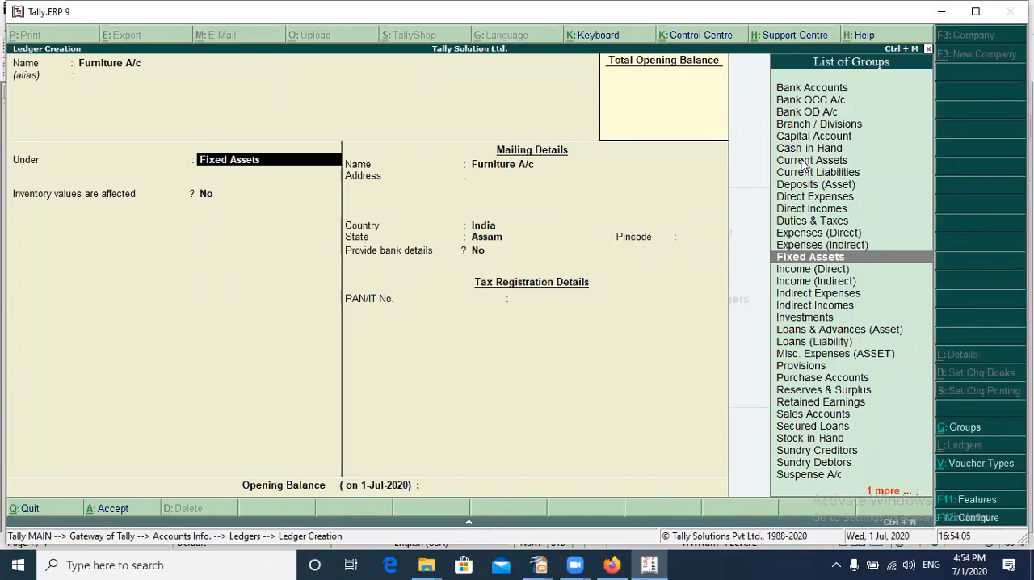
{"action": "key", "text": "Return"}
{"action": "key", "text": "Return"}
{"action": "key", "text": "Return"}
{"action": "key", "text": "Return"}
{"action": "key", "text": "Return"}
{"action": "key", "text": "Return"}
{"action": "key", "text": "Return"}
{"action": "key", "text": "Return"}
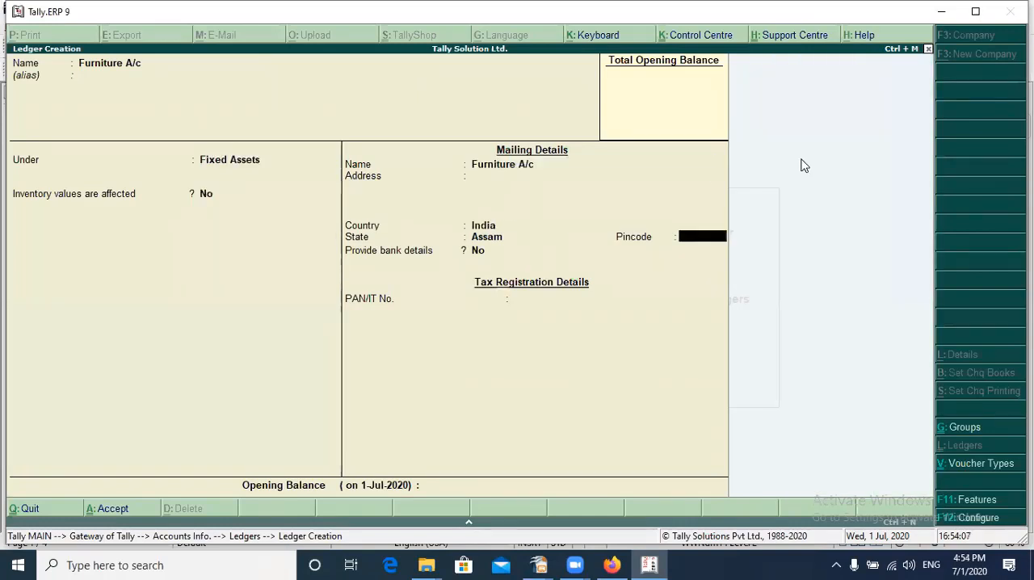
{"action": "key", "text": "Return"}
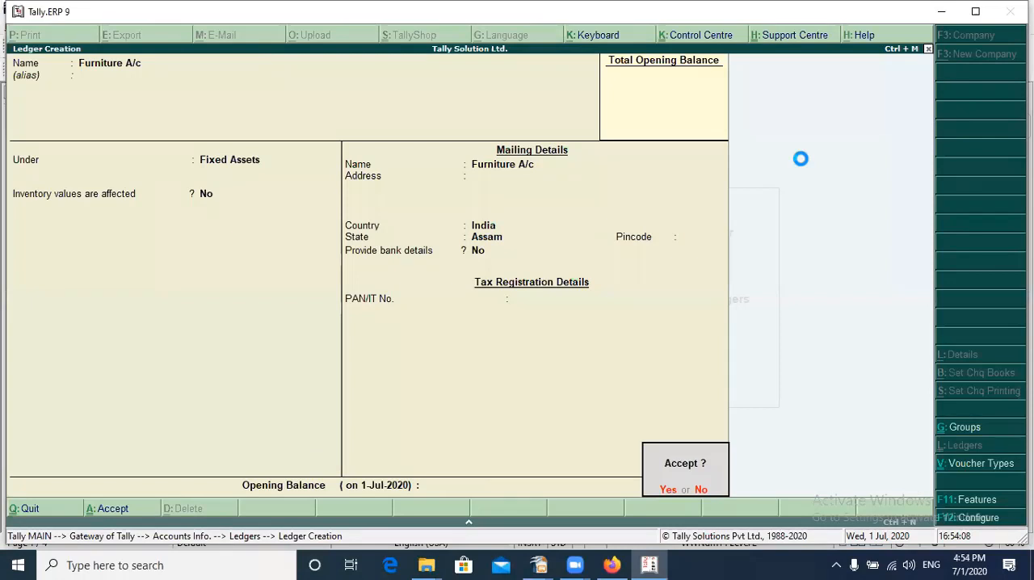
{"action": "key", "text": "Return"}
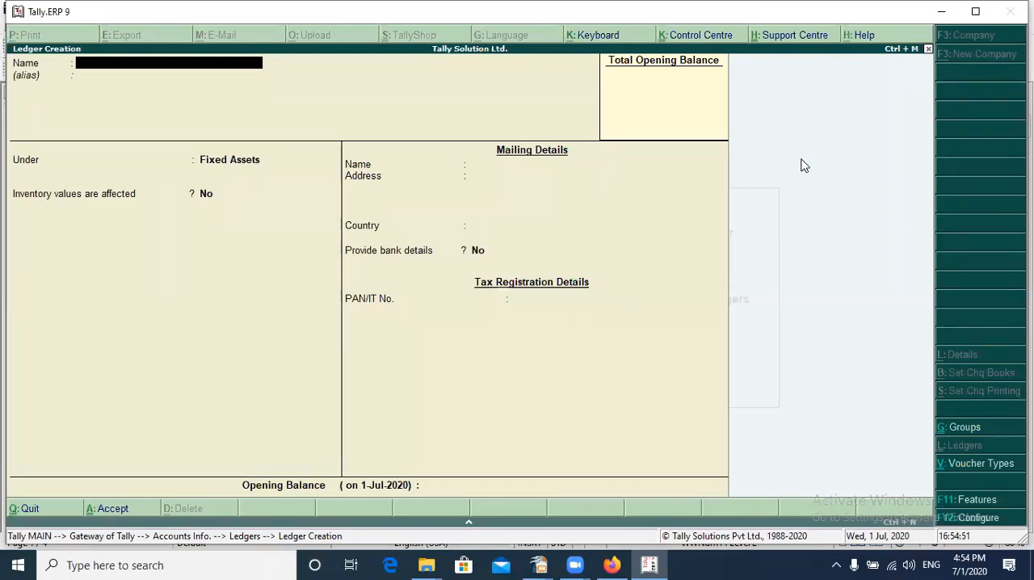
Name the next ledger Purchase A/c without an alias, place it under Purchase Accounts and keep inventory values affected set to Yes
{"action": "type", "text": "Purchase A/c"}
{"action": "key", "text": "Return"}
{"action": "key", "text": "Return"}
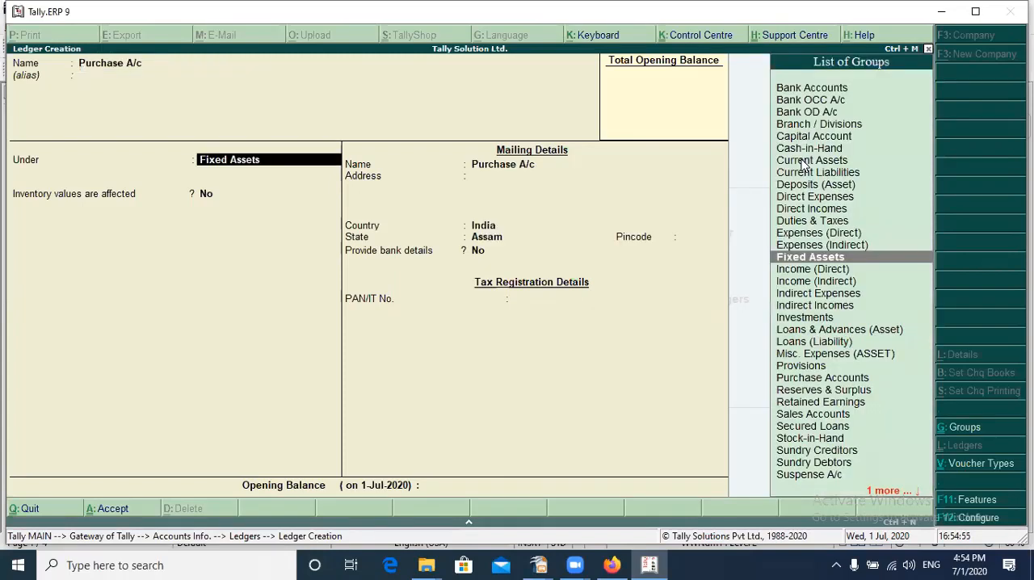
{"action": "type", "text": "Pu"}
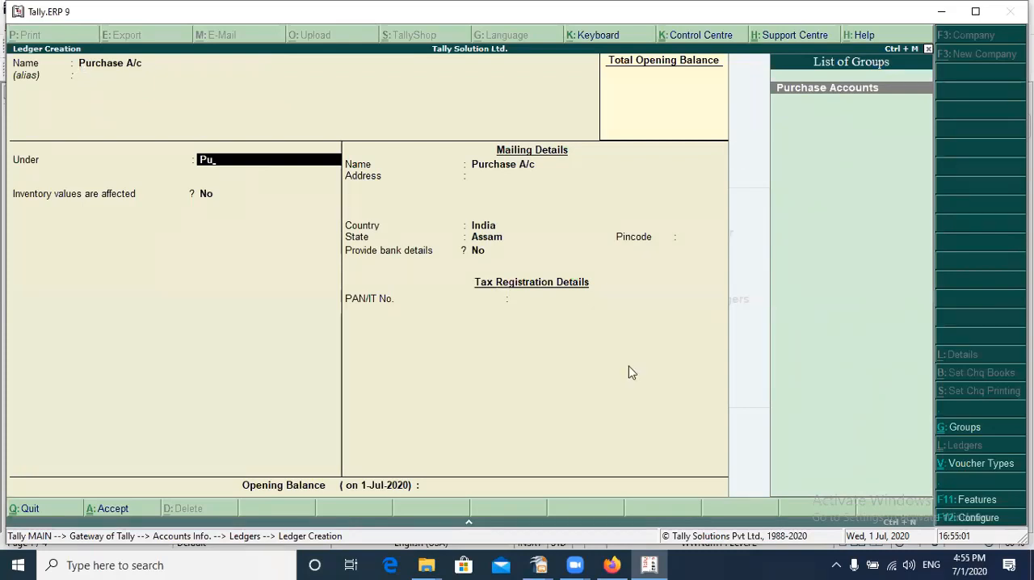
{"action": "key", "text": "Return"}
{"action": "key", "text": "Return"}
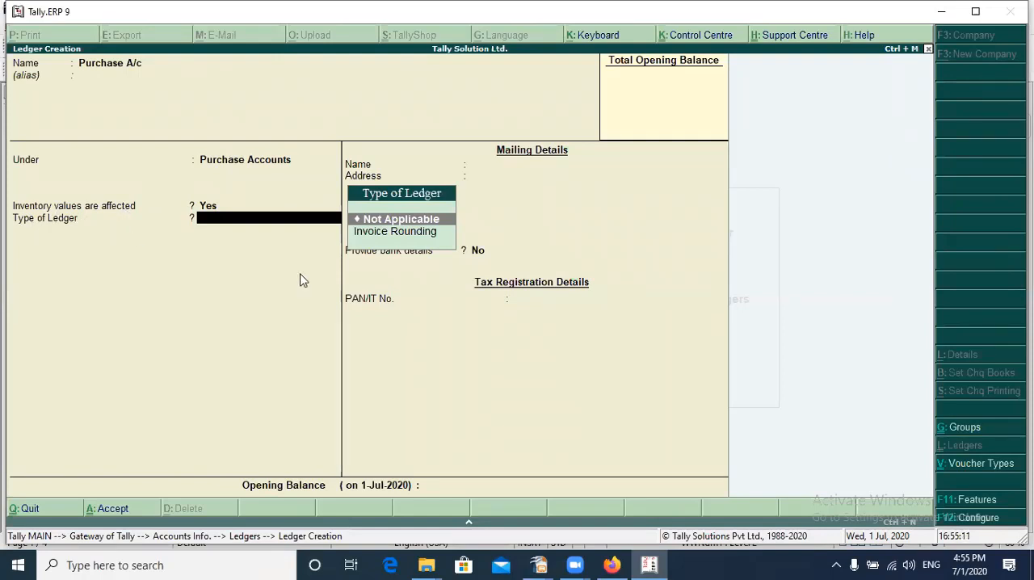
Set the Purchase A/c ledger type to Invoice Rounding with Normal Rounding and a limit of 1, and save the ledger without an opening balance
{"action": "key", "text": "Down"}
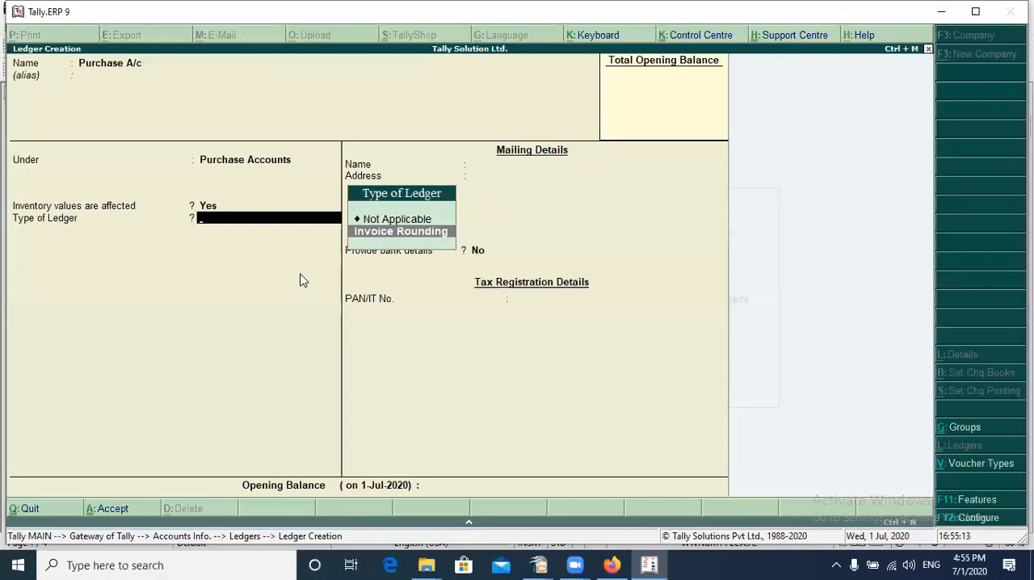
{"action": "key", "text": "Return"}
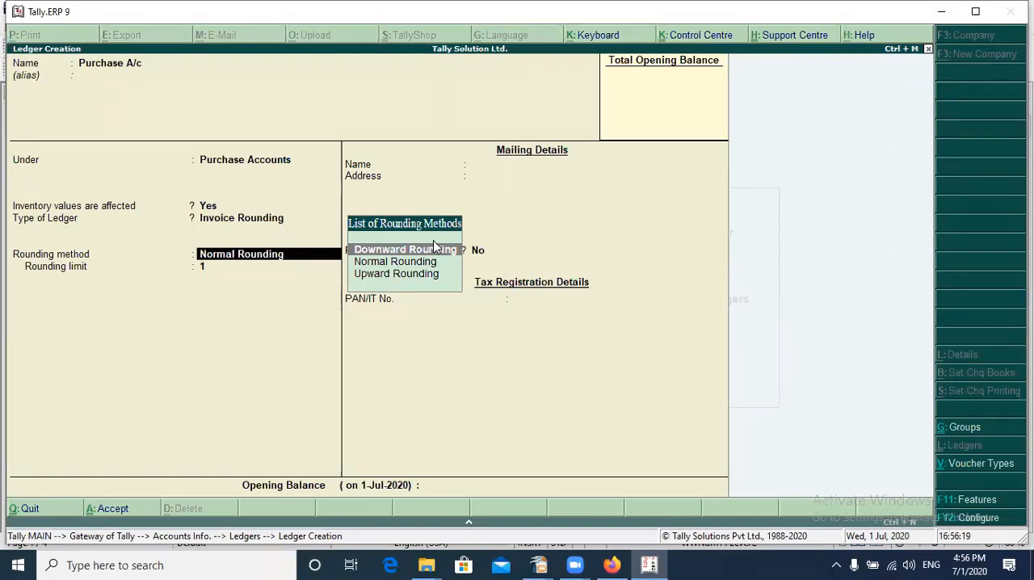
{"action": "key", "text": "Down"}
{"action": "key", "text": "Down"}
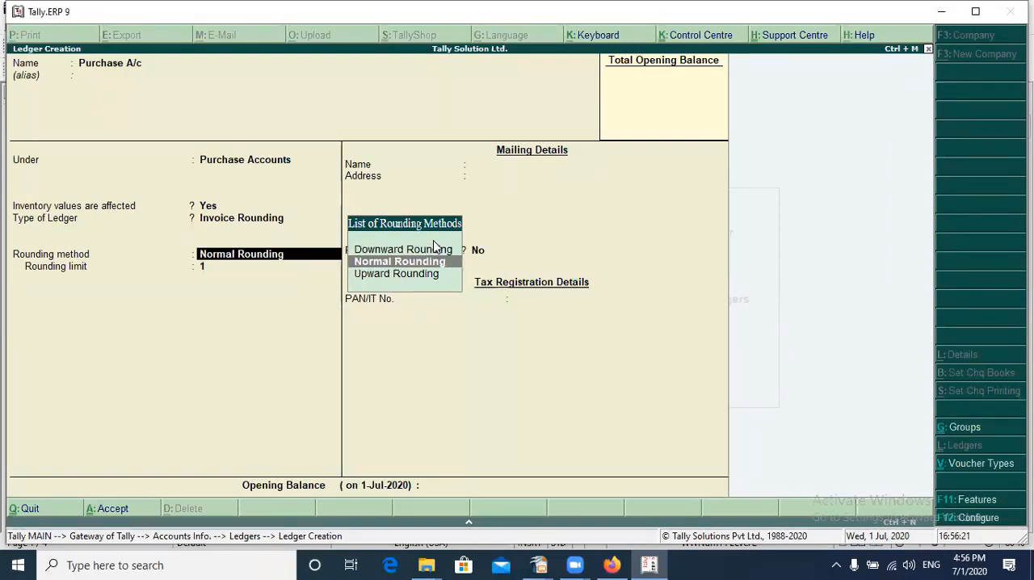
{"action": "key", "text": "Up"}
{"action": "key", "text": "Return"}
{"action": "key", "text": "Return"}
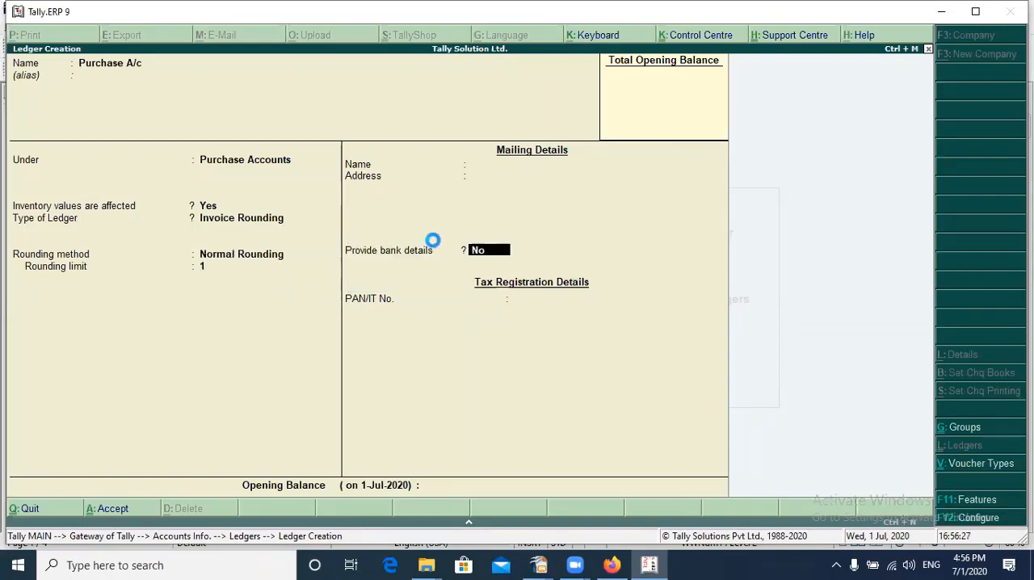
{"action": "key", "text": "Return"}
Name the next ledger Sales A/c without an alias, place it under Sales Accounts and keep inventory values affected set to Yes
{"action": "key", "text": "Return"}
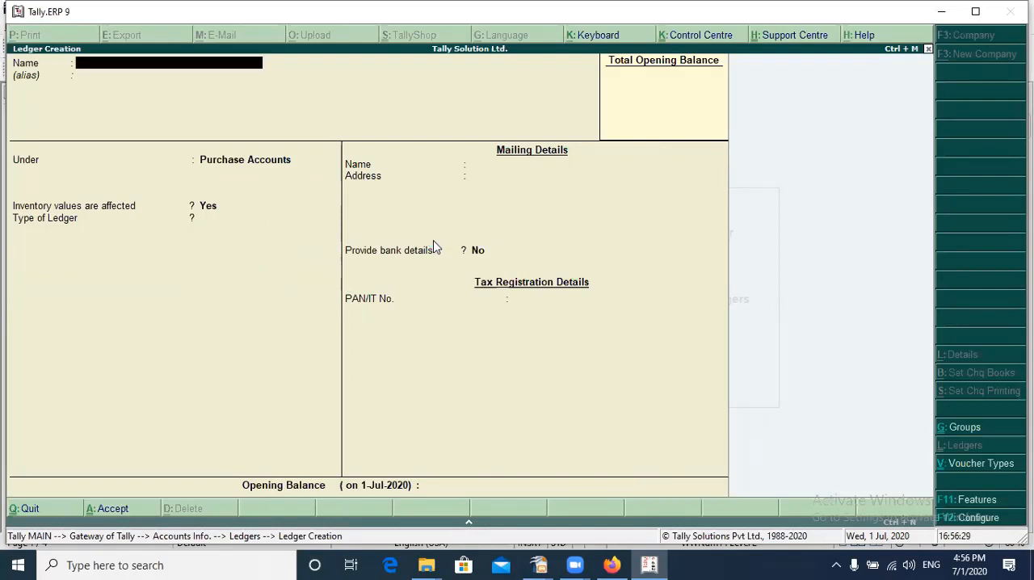
{"action": "type", "text": "Sales a/c"}
{"action": "key", "text": "Return"}
{"action": "key", "text": "Return"}
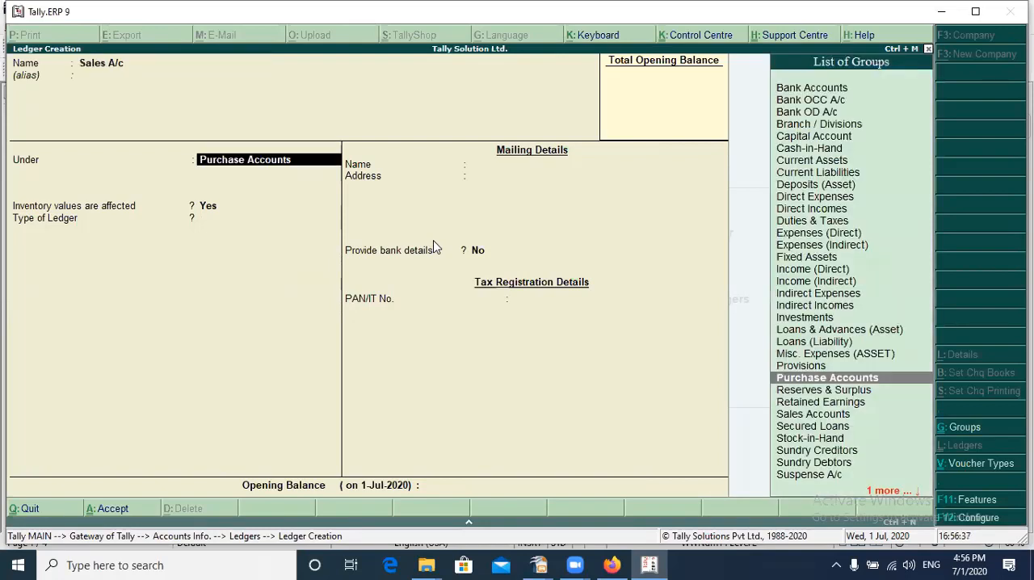
{"action": "type", "text": "Sa"}
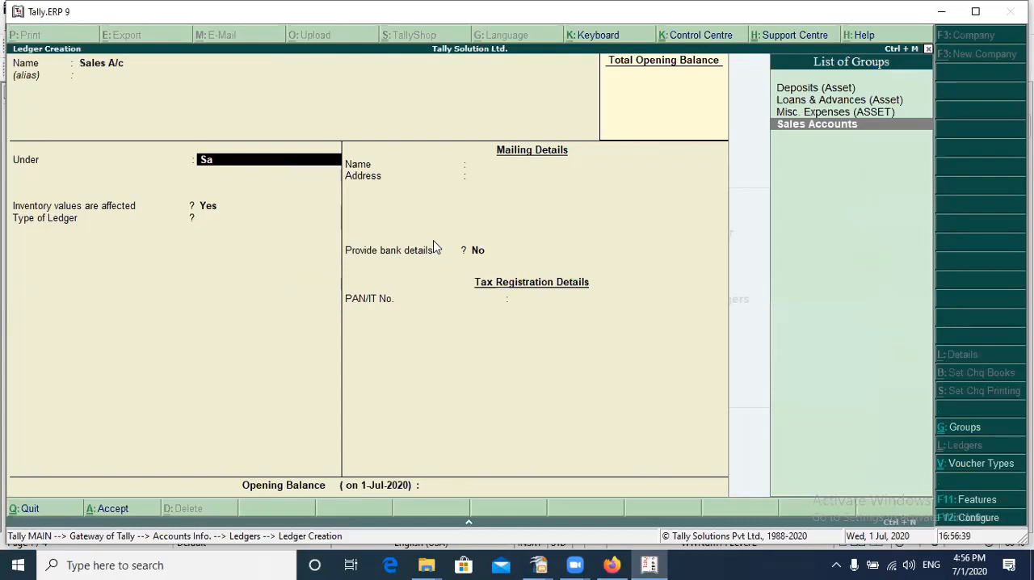
{"action": "key", "text": "Return"}
Make Sales A/c an Invoice Rounding ledger with Normal Rounding and a limit of 1, and save it without an opening balance
{"action": "key", "text": "Return"}
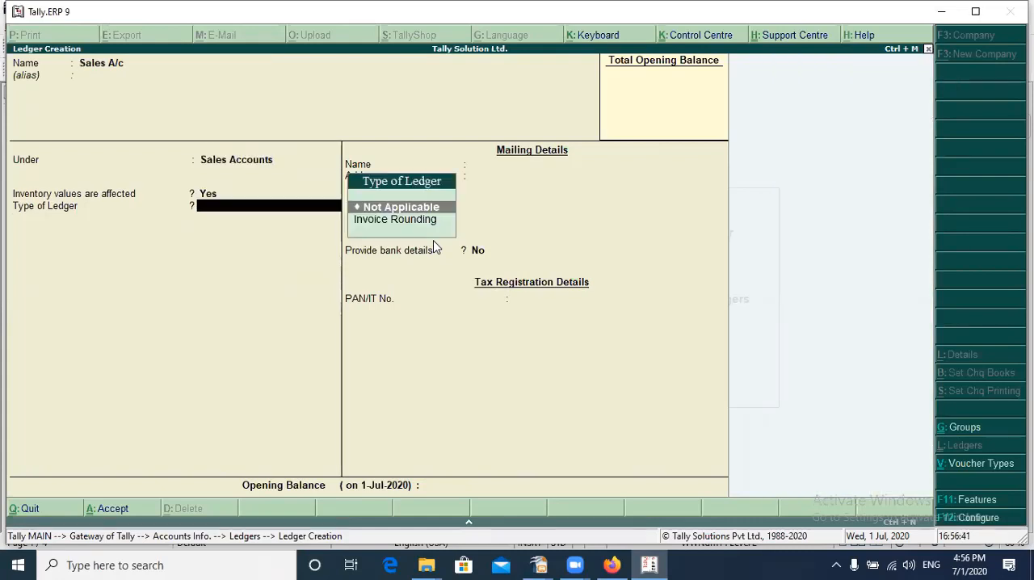
{"action": "key", "text": "Down"}
{"action": "key", "text": "Return"}
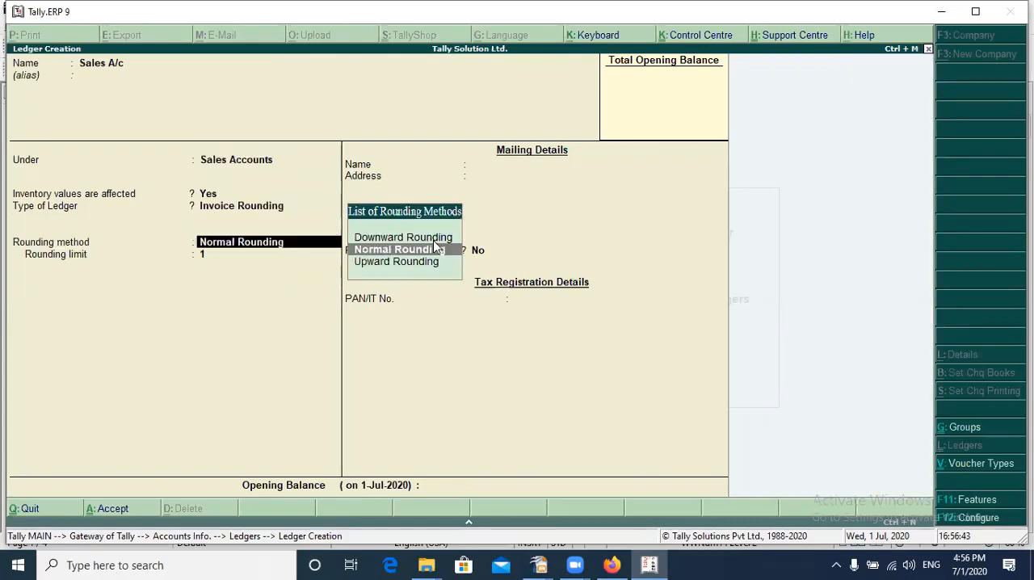
{"action": "key", "text": "Return"}
{"action": "key", "text": "Return"}
{"action": "key", "text": "Return"}
{"action": "key", "text": "Return"}
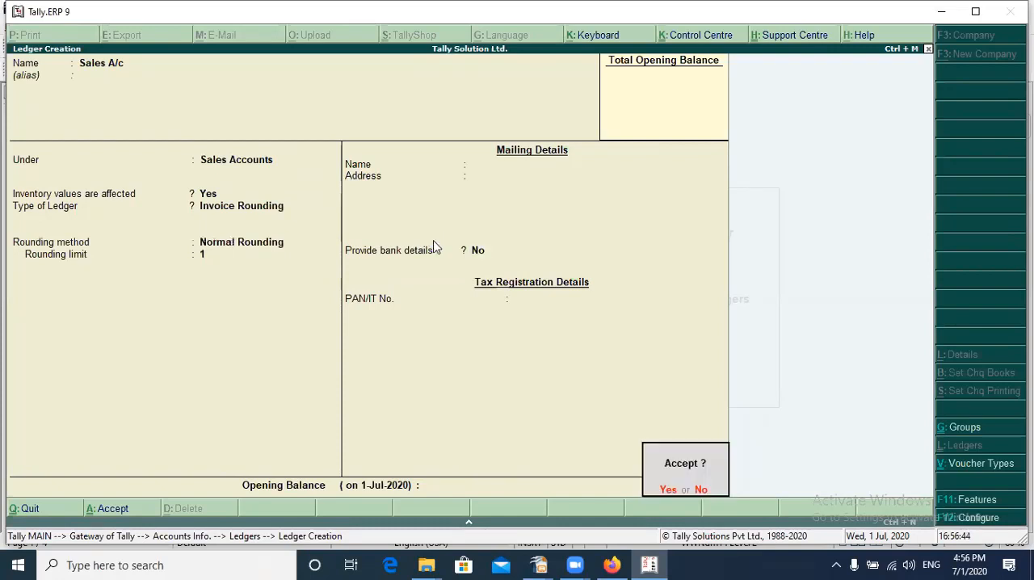
{"action": "key", "text": "Return"}
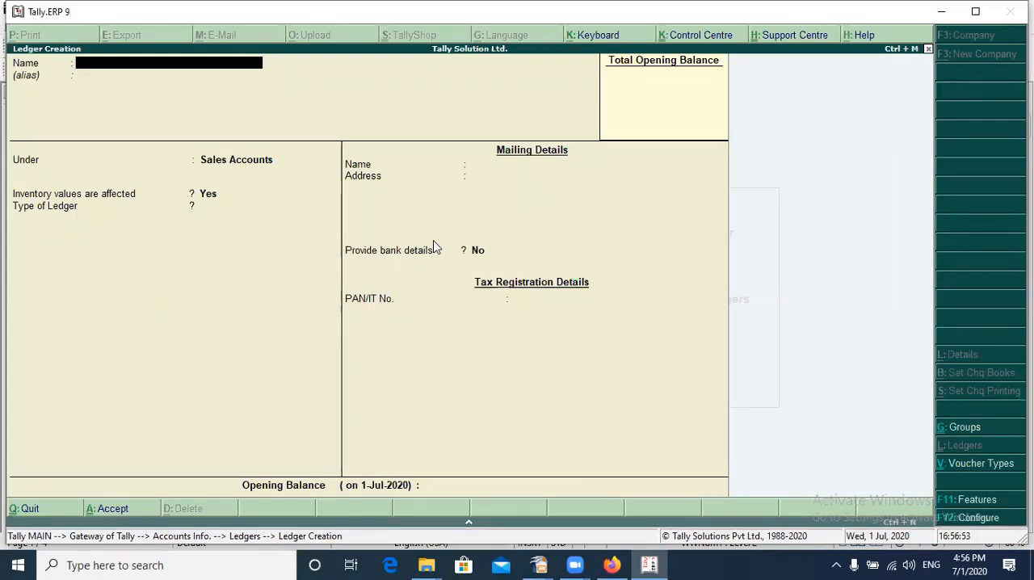
Name the next ledger Electricity Bill A/c, leave its alias blank and place it under the Indirect Expenses group
{"action": "type", "text": "Electricity Bill"}
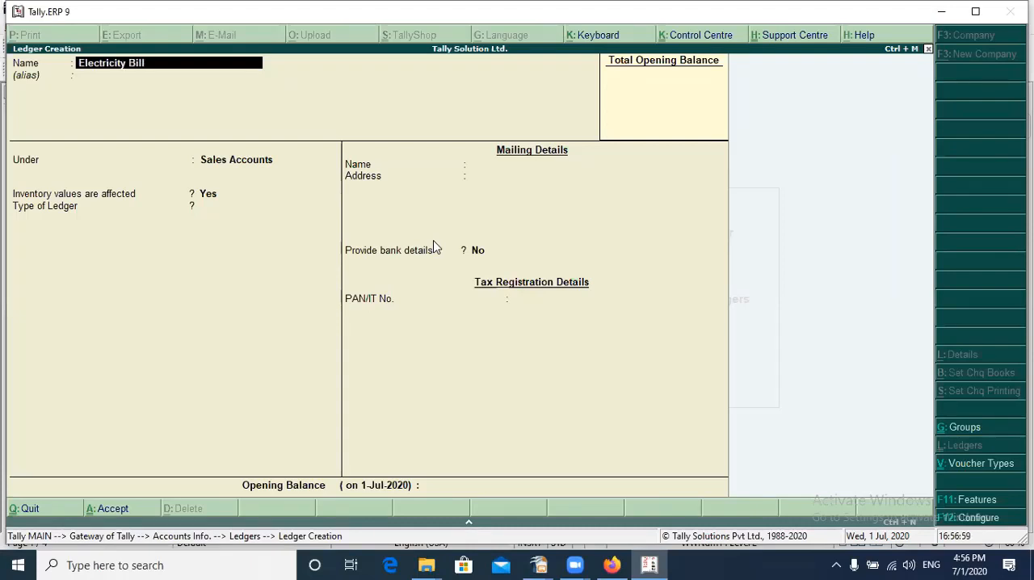
{"action": "type", "text": " A/c"}
{"action": "key", "text": "Return"}
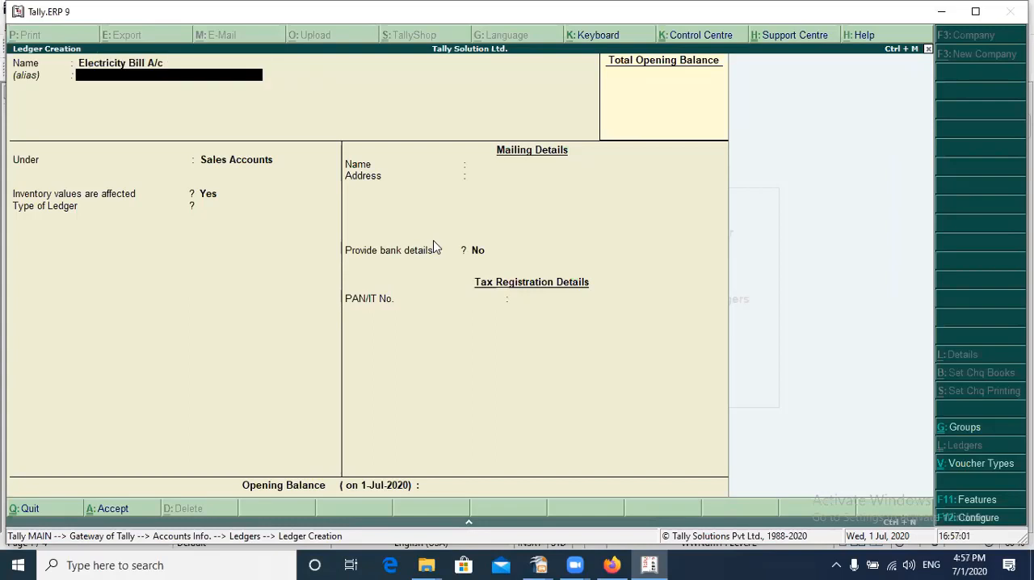
{"action": "key", "text": "Return"}
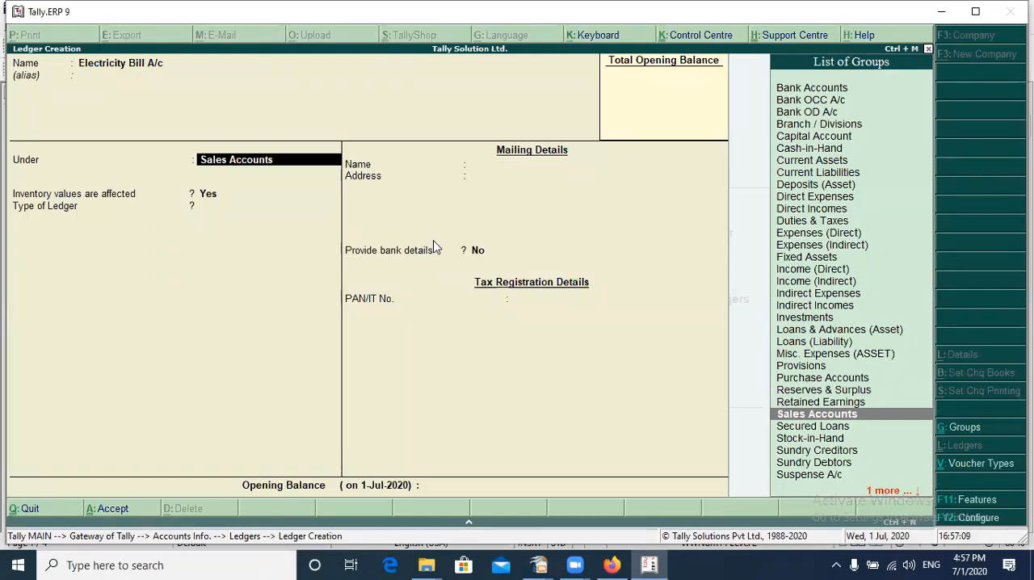
{"action": "type", "text": "In"}
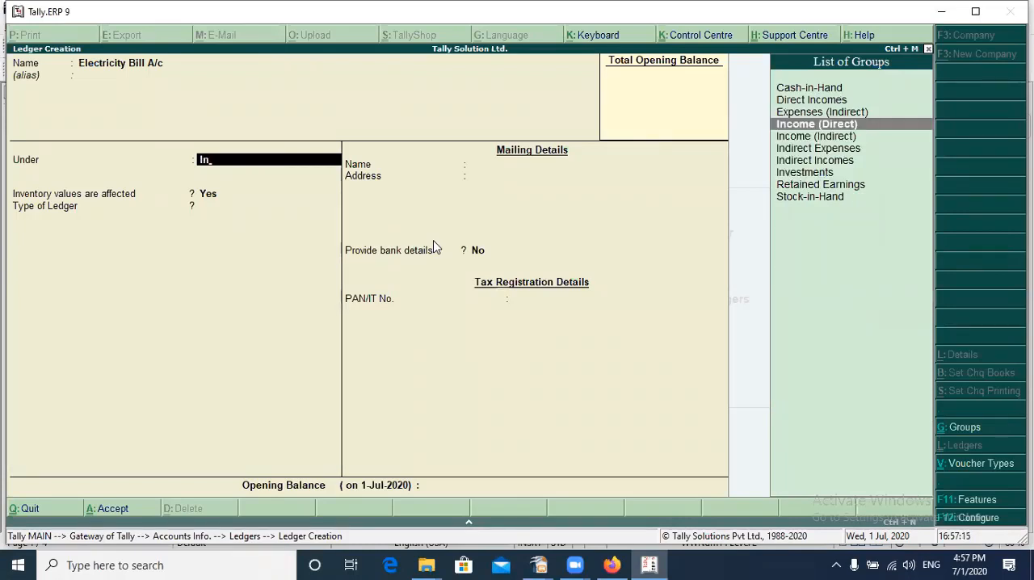
{"action": "key", "text": "Down"}
{"action": "key", "text": "Down"}
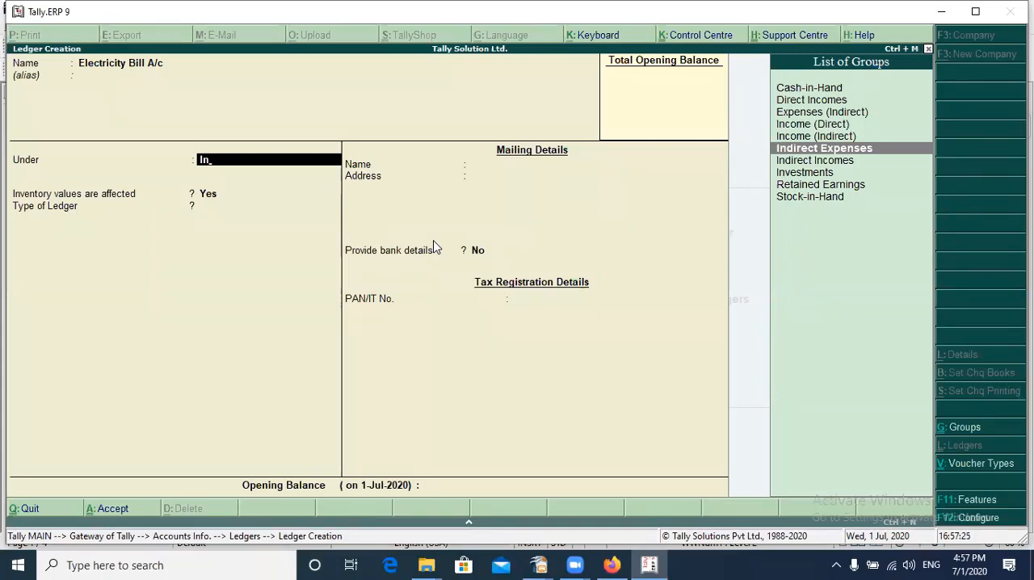
{"action": "key", "text": "Return"}
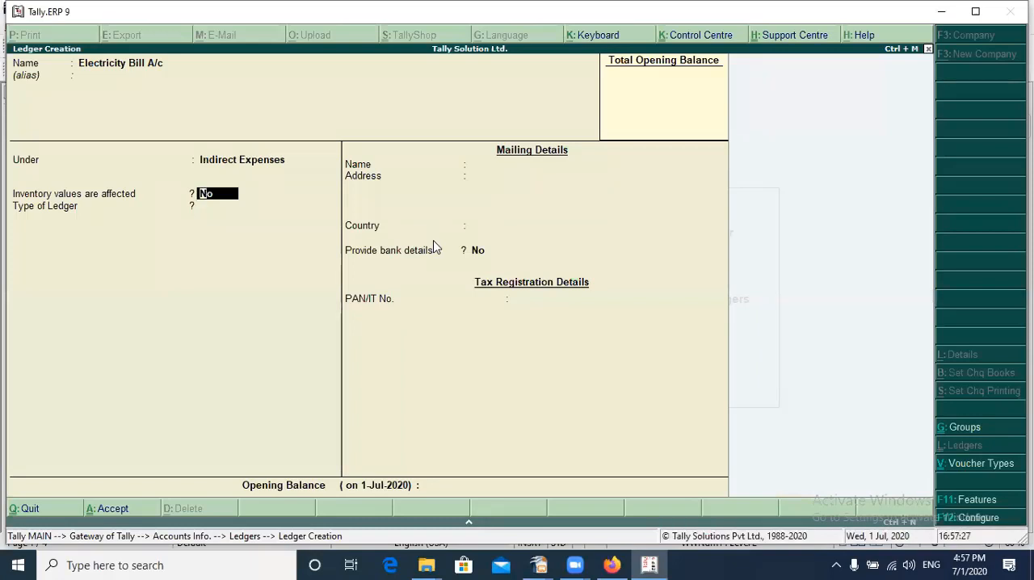
Keep inventory values unaffected and the ledger type Not Applicable for Electricity Bill A/c, save it without an opening balance and quit ledger creation
{"action": "key", "text": "Return"}
{"action": "key", "text": "Return"}
{"action": "key", "text": "Return"}
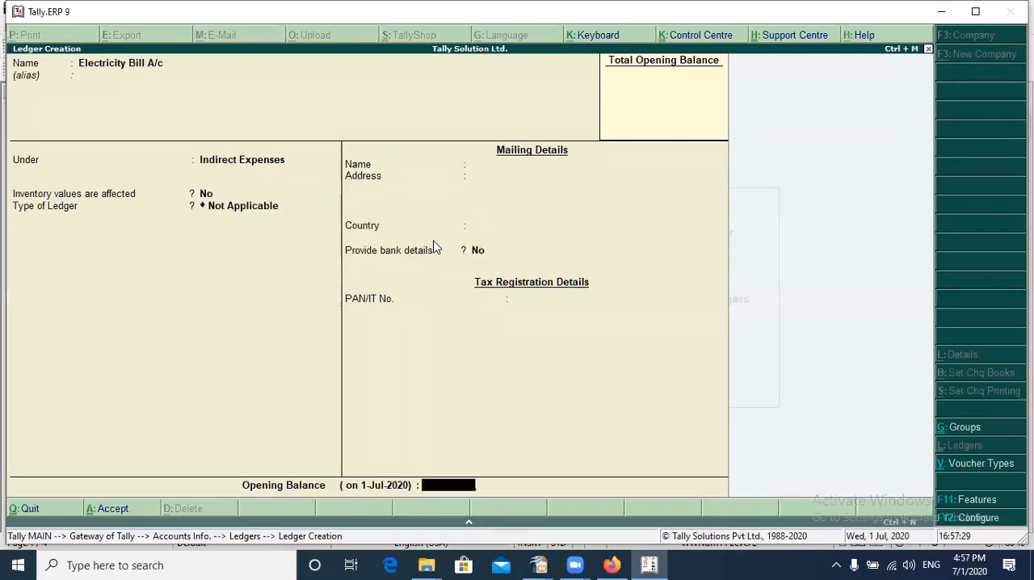
{"action": "key", "text": "Return"}
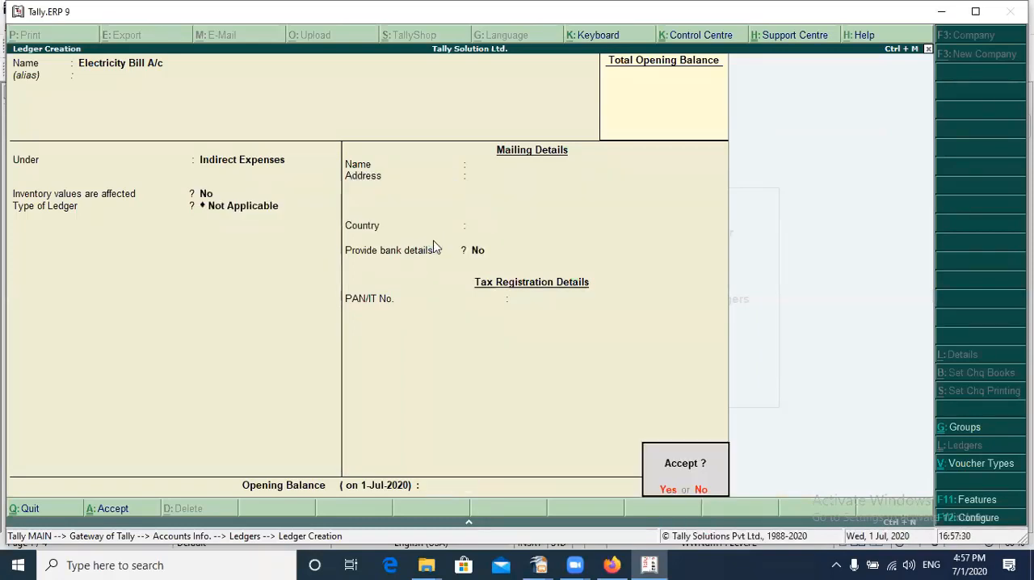
{"action": "key", "text": "Return"}
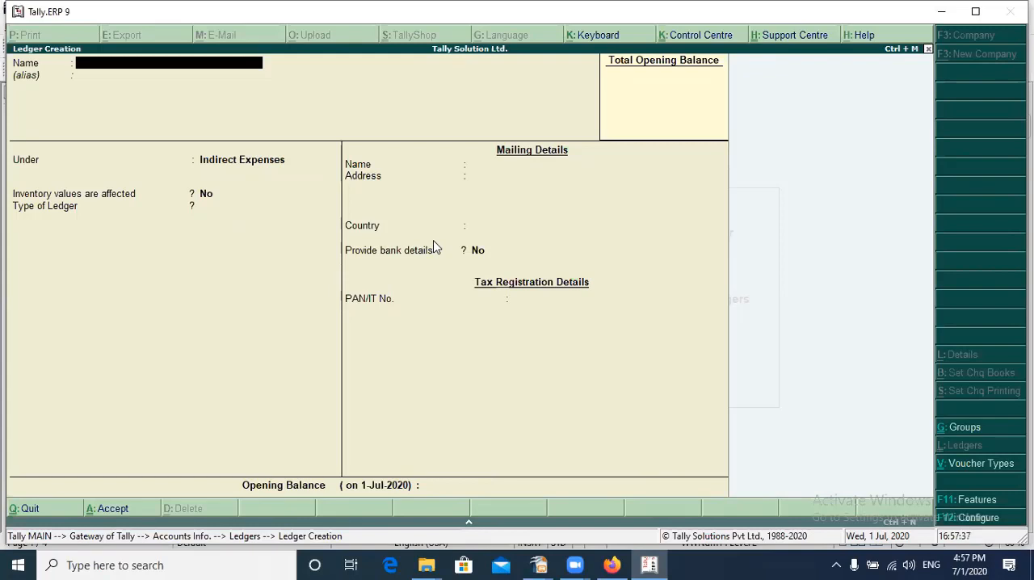
{"action": "key", "text": "Escape"}
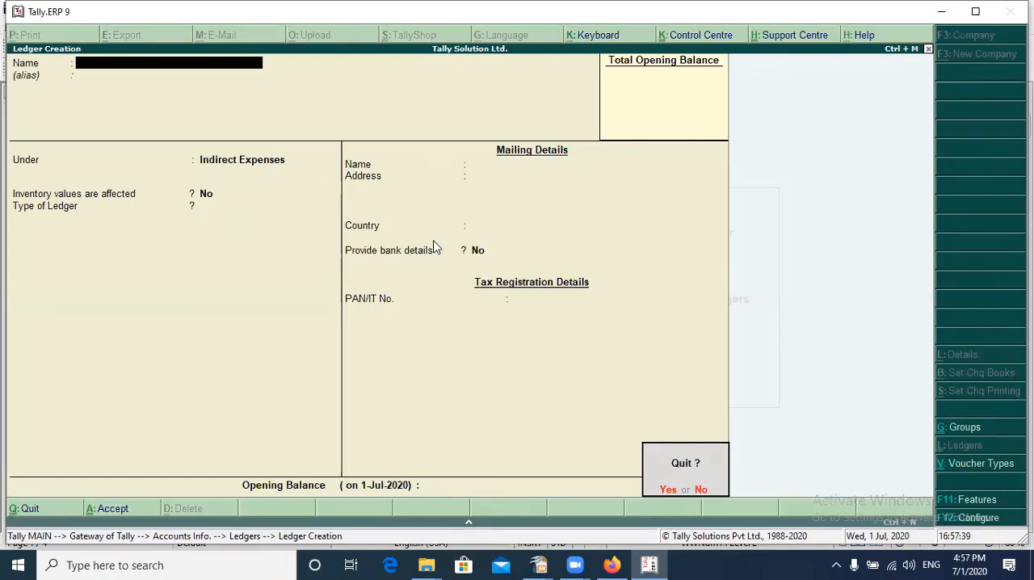
{"action": "key", "text": "y"}
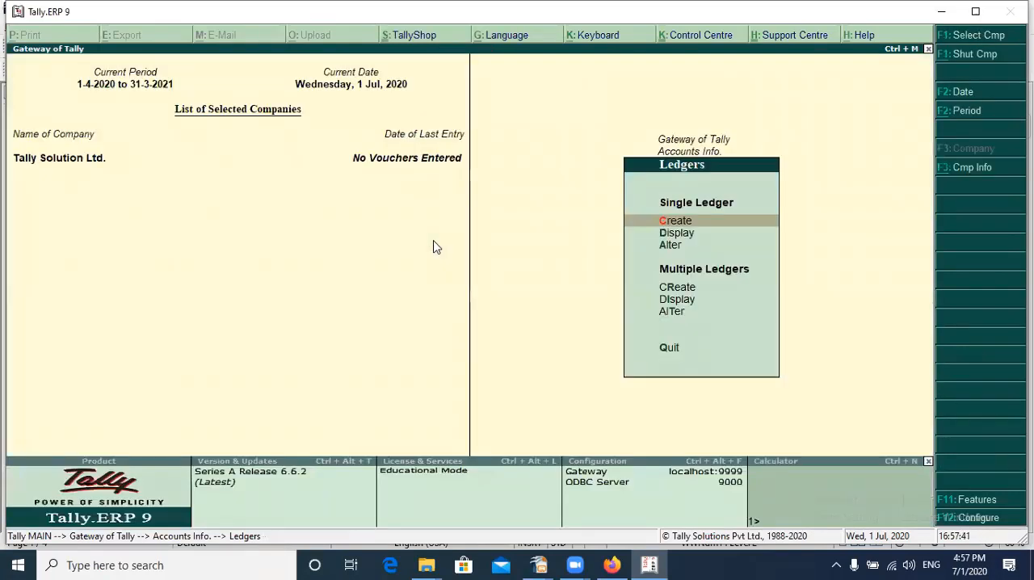
Display the list of single ledgers, examine the Cash and Profit & Loss A/c entries, and return to the Ledgers menu
{"action": "key", "text": "Down"}
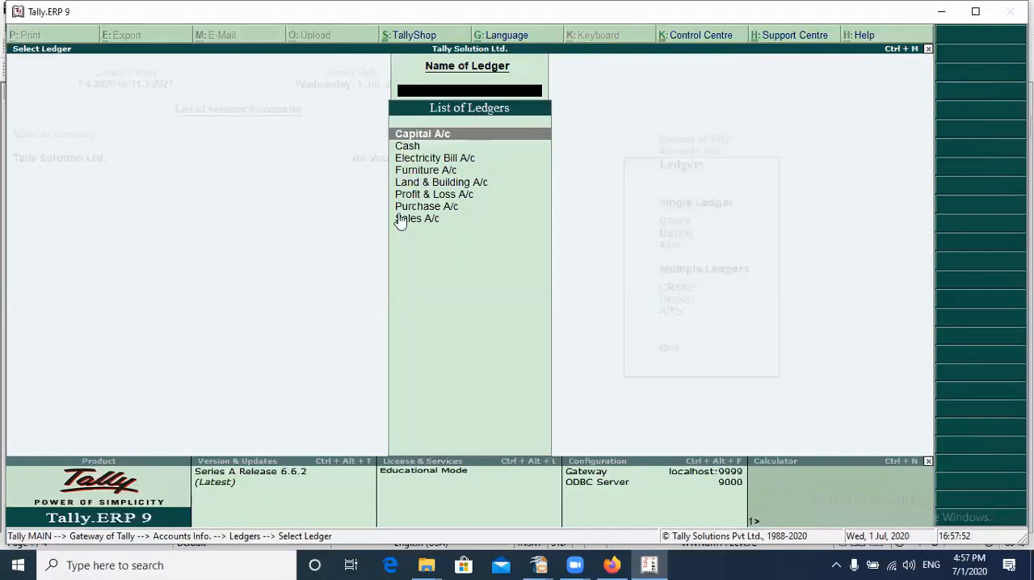
{"action": "left_click", "coordinate": [409, 148]}
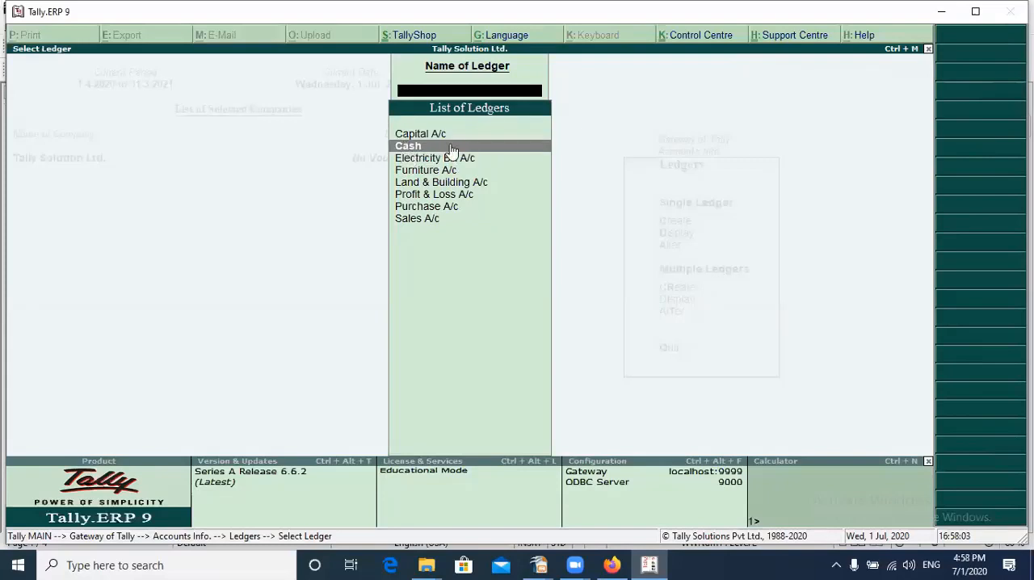
{"action": "left_click", "coordinate": [417, 196]}
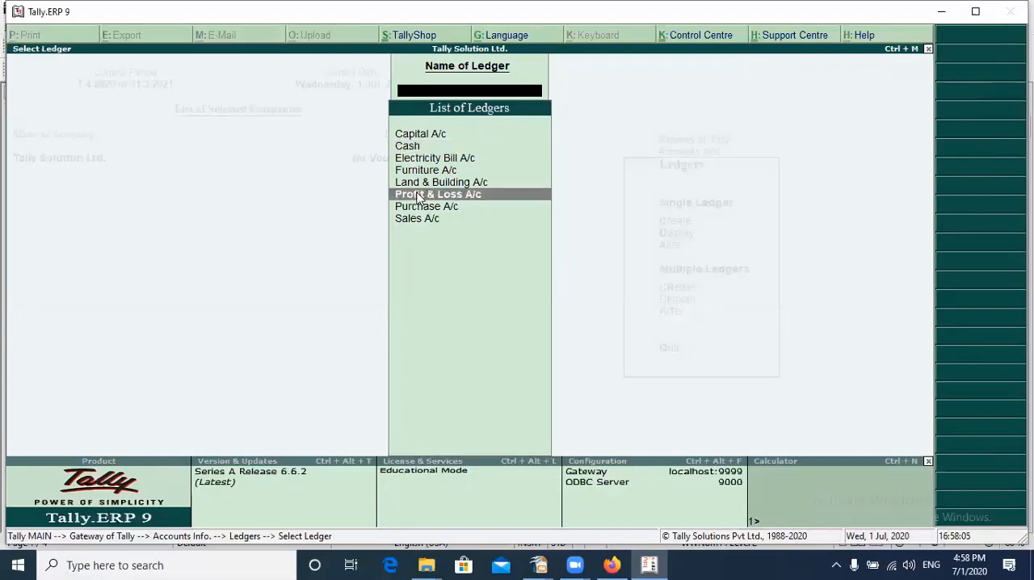
{"action": "left_click", "coordinate": [407, 149]}
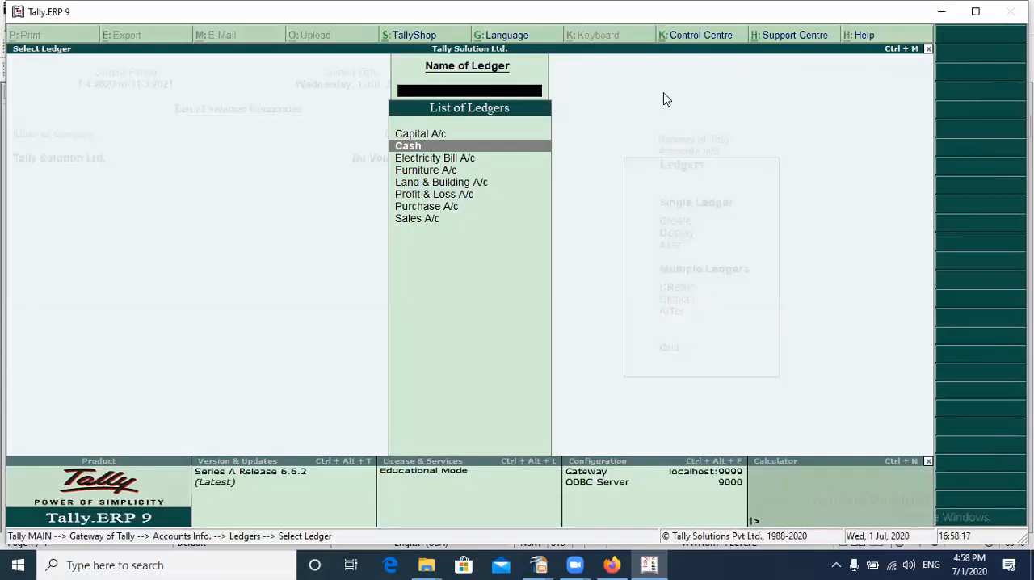
{"action": "type", "text": "."}
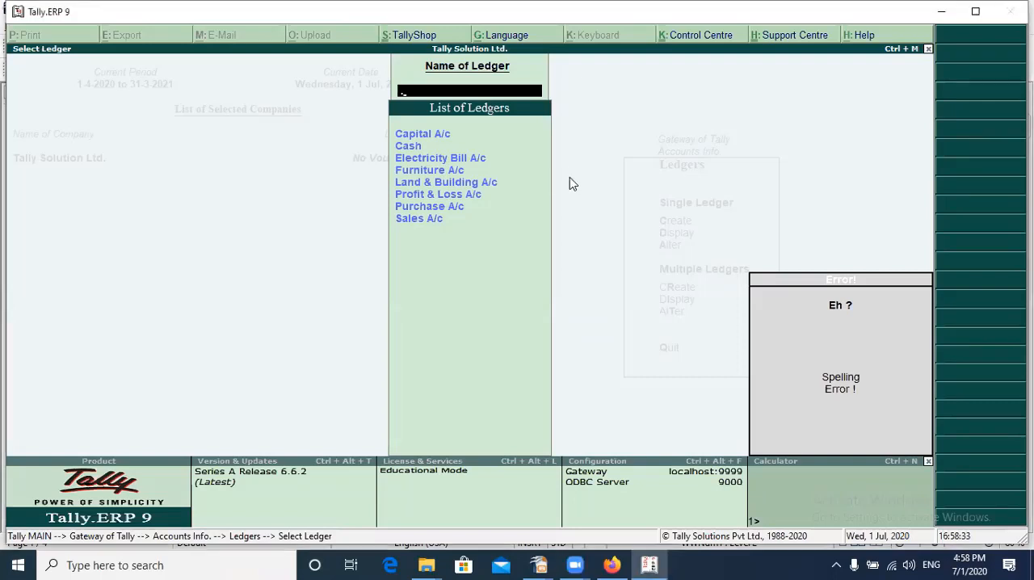
{"action": "key", "text": "Escape"}
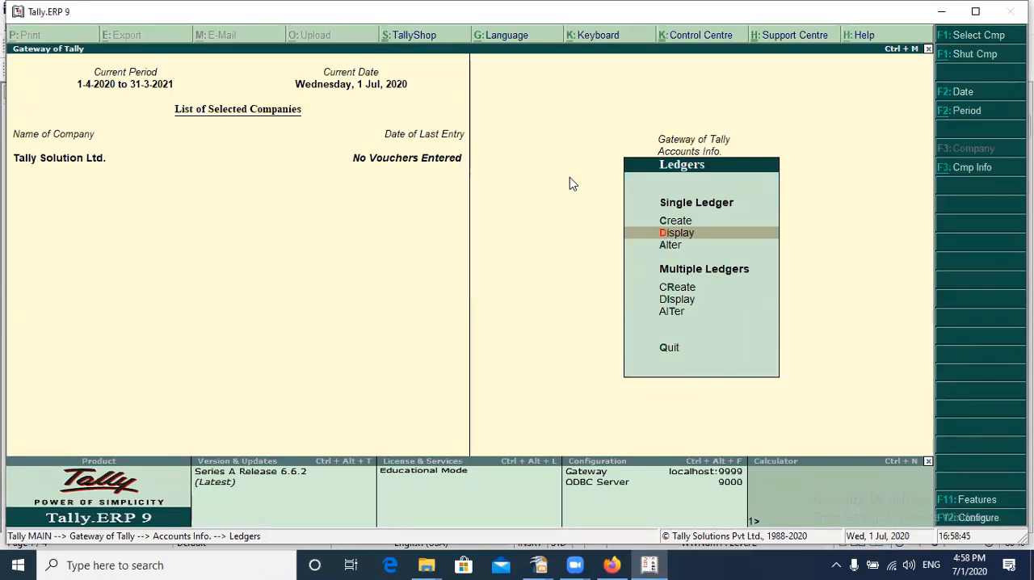
Review the list of single ledgers available for display, and open the Capital A/c ledger for alteration
{"action": "key", "text": "Return"}
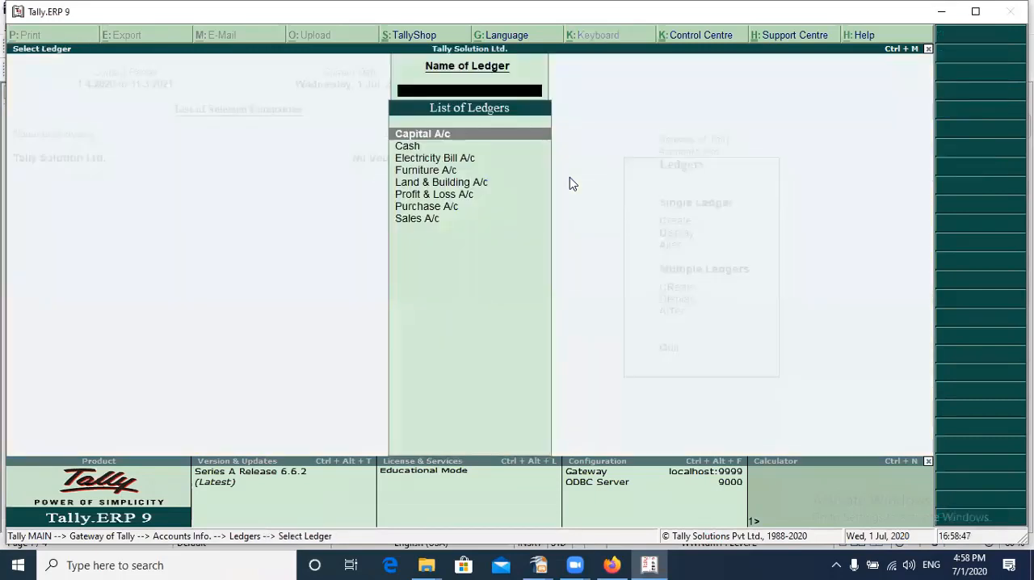
{"action": "key", "text": "Escape"}
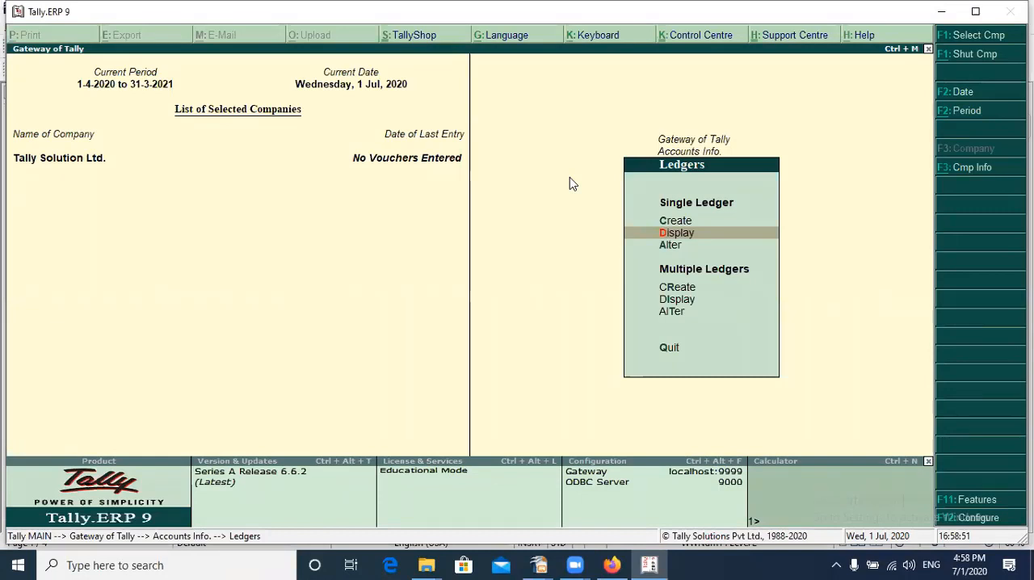
{"action": "key", "text": "Down"}
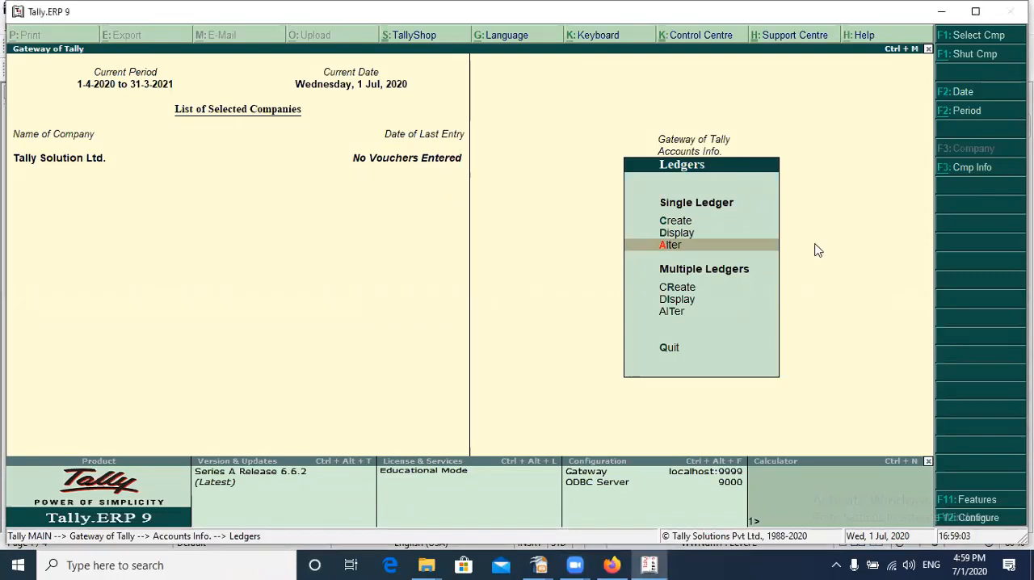
{"action": "key", "text": "Up"}
{"action": "key", "text": "Down"}
{"action": "key", "text": "Return"}
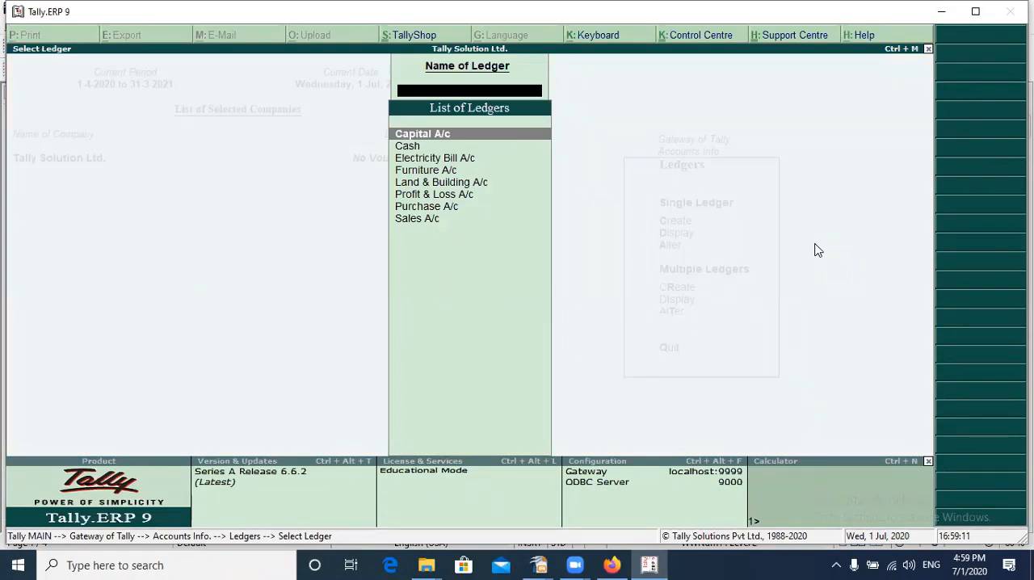
{"action": "key", "text": "Return"}
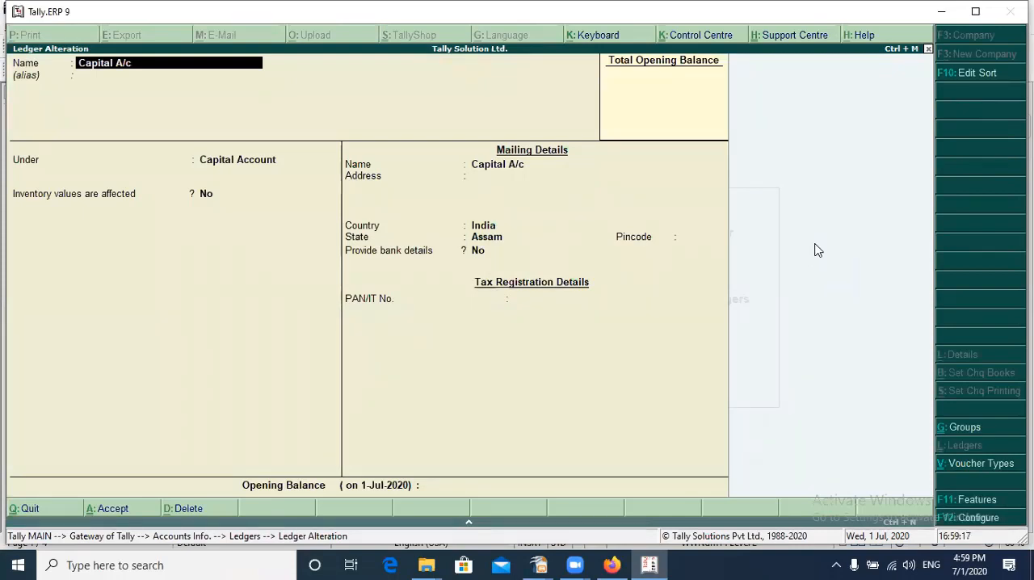
Try to rename the Capital A/c ledger as CAPITAL A/C, keeping its alias blank and its group and mailing details as they are
{"action": "key", "text": "Return"}
{"action": "key", "text": "BackSpace"}
{"action": "type", "text": "CAPITALA"}
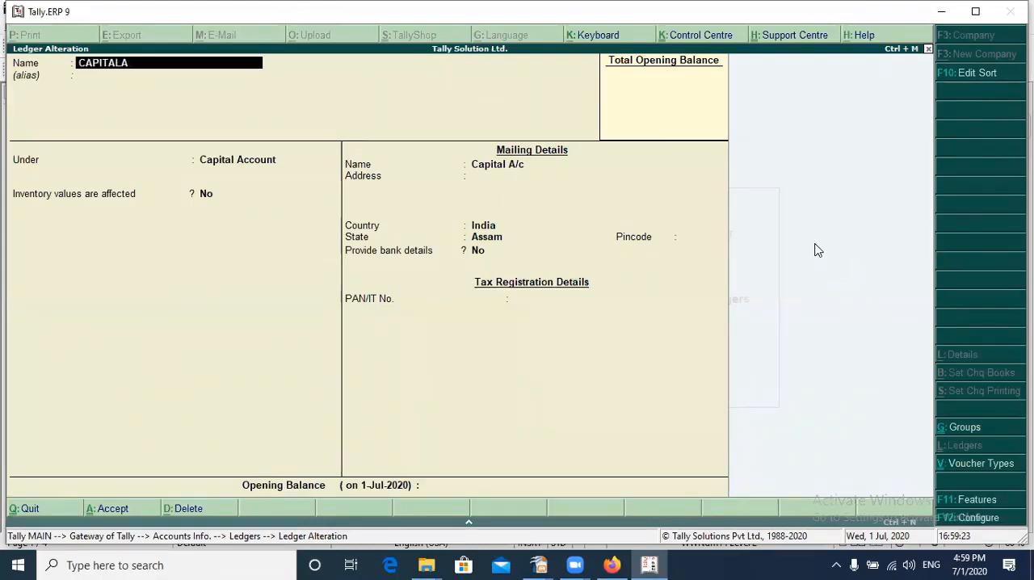
{"action": "key", "text": "BackSpace"}
{"action": "type", "text": "A/C"}
{"action": "key", "text": "Return"}
{"action": "key", "text": "Return"}
{"action": "key", "text": "Return"}
{"action": "key", "text": "Return"}
{"action": "key", "text": "Return"}
{"action": "key", "text": "Return"}
{"action": "key", "text": "Return"}
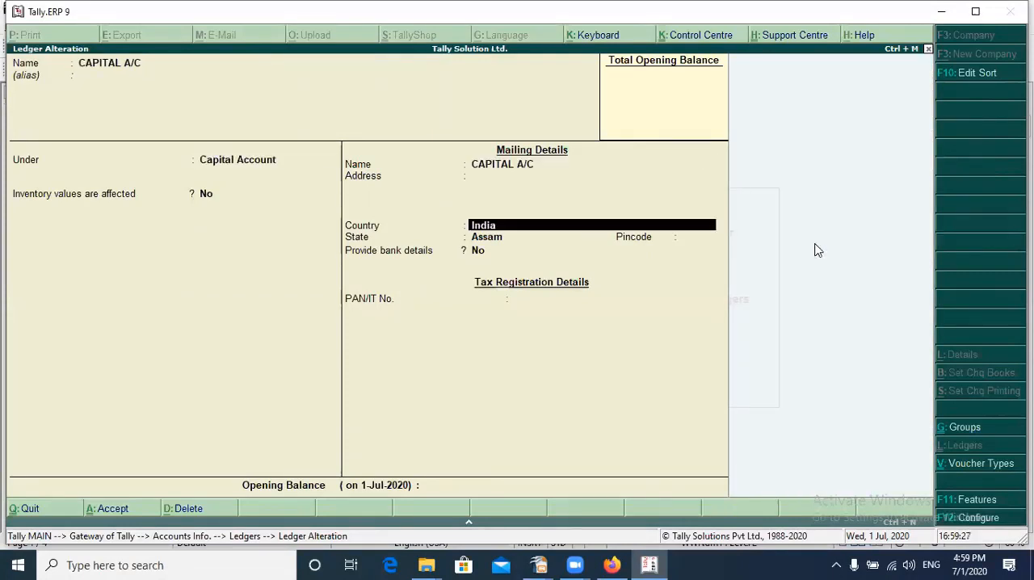
{"action": "key", "text": "Return"}
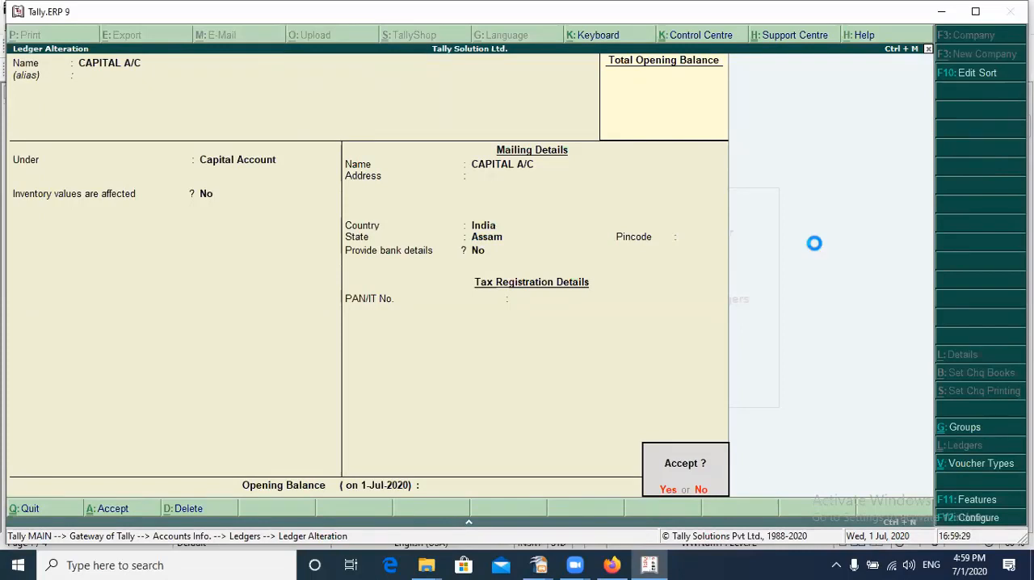
{"action": "key", "text": "Return"}
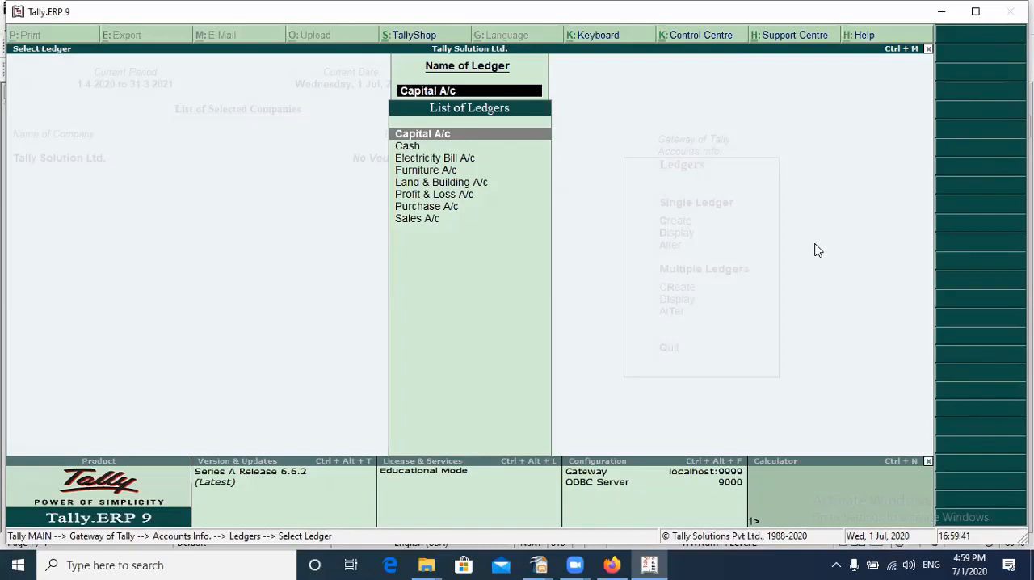
Leave the ledger selection for alteration and return to the Gateway of Tally
{"action": "type", "text": "I"}
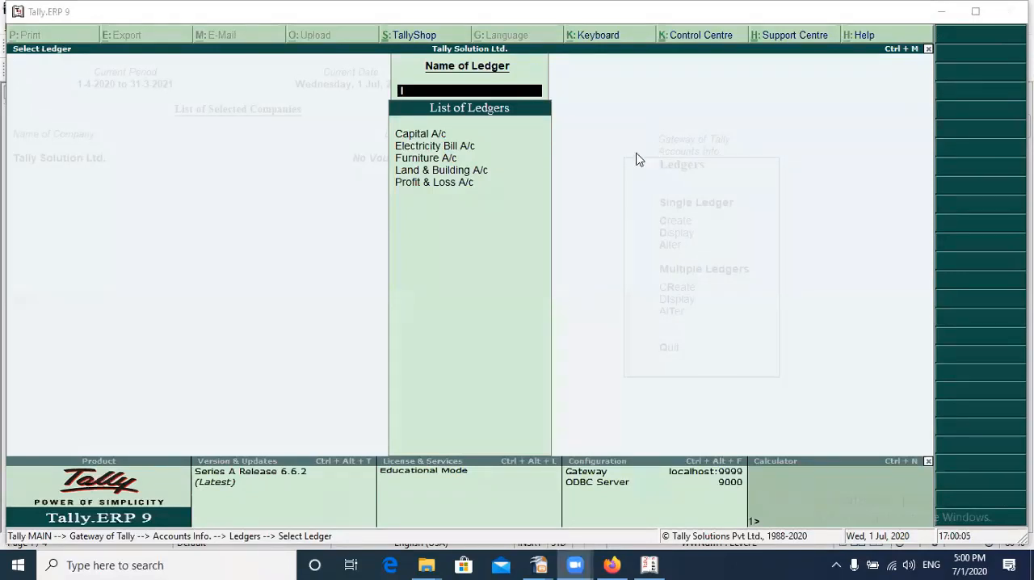
{"action": "left_click", "coordinate": [663, 241]}
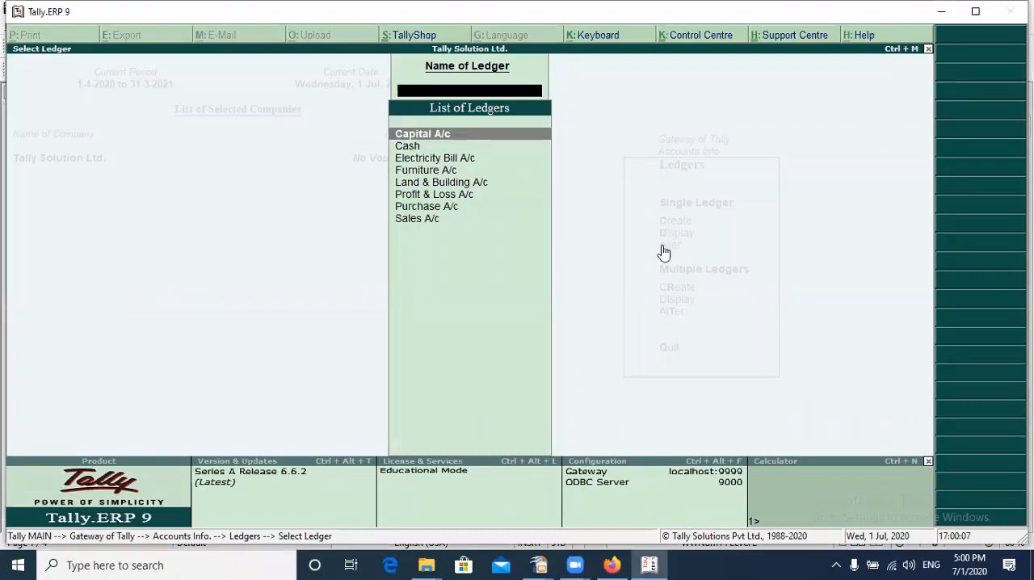
{"action": "key", "text": "Escape"}
{"action": "key", "text": "Escape"}
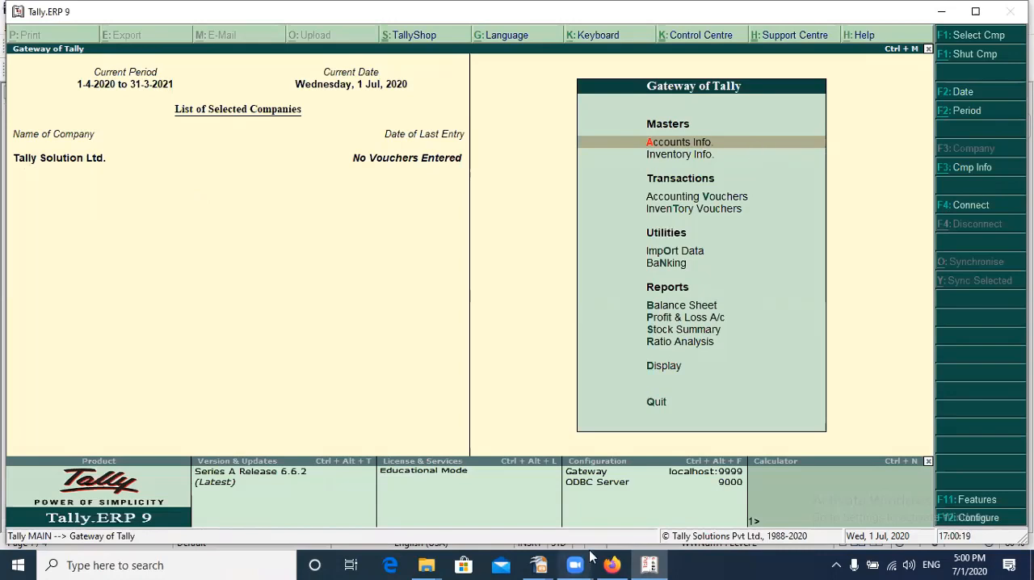
Open Accounting Vouchers from the Gateway of Tally with a new Payment voucher
{"action": "mouse_move", "coordinate": [593, 558]}
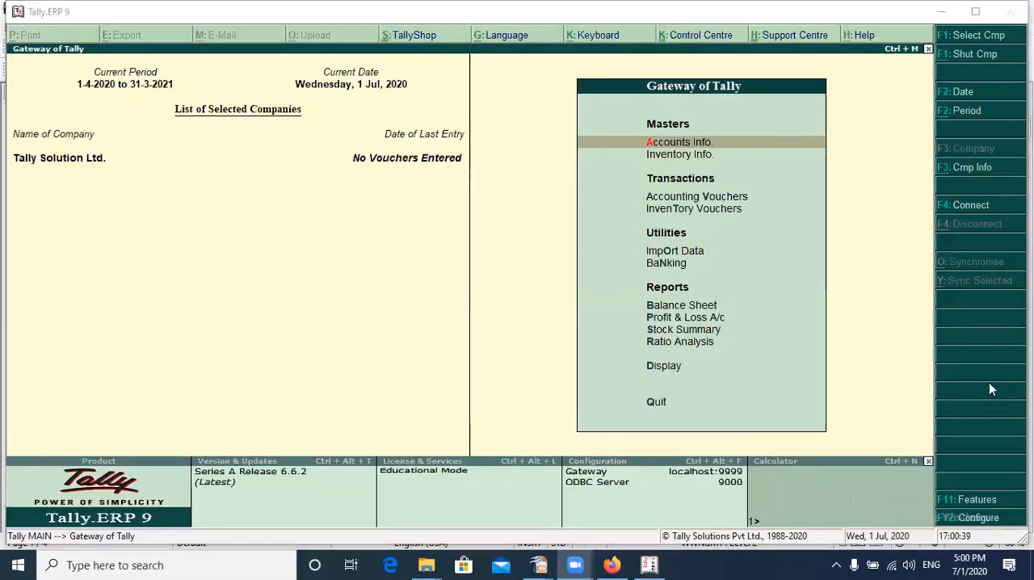
{"action": "left_click", "coordinate": [483, 288]}
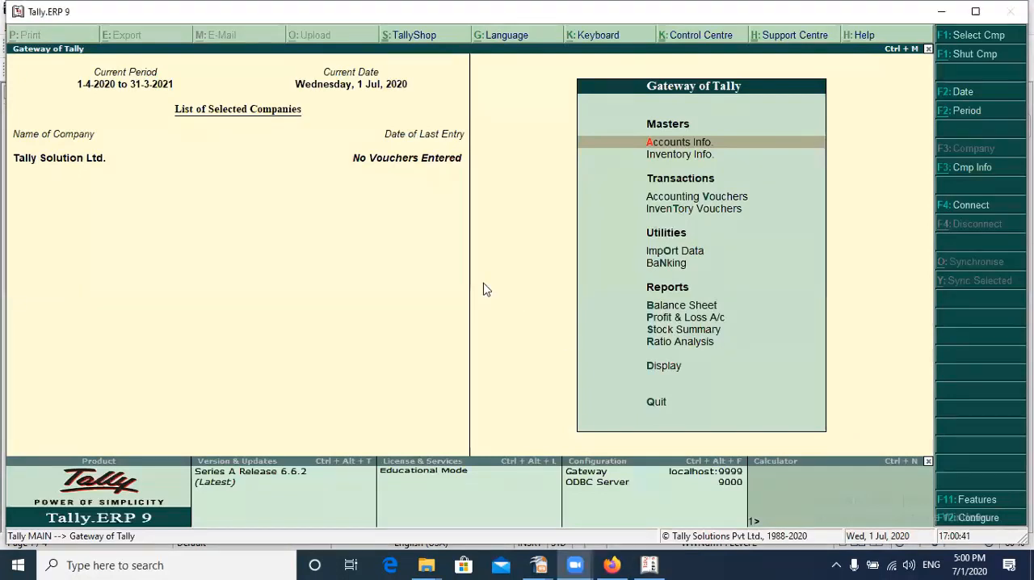
{"action": "key", "text": "v"}
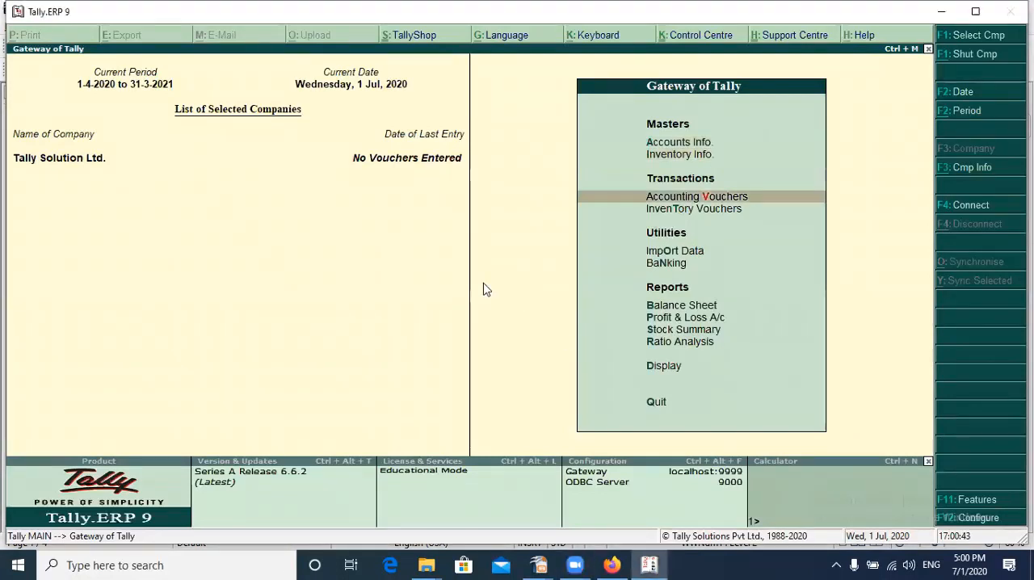
{"action": "key", "text": "Up"}
{"action": "key", "text": "Down"}
{"action": "key", "text": "Return"}
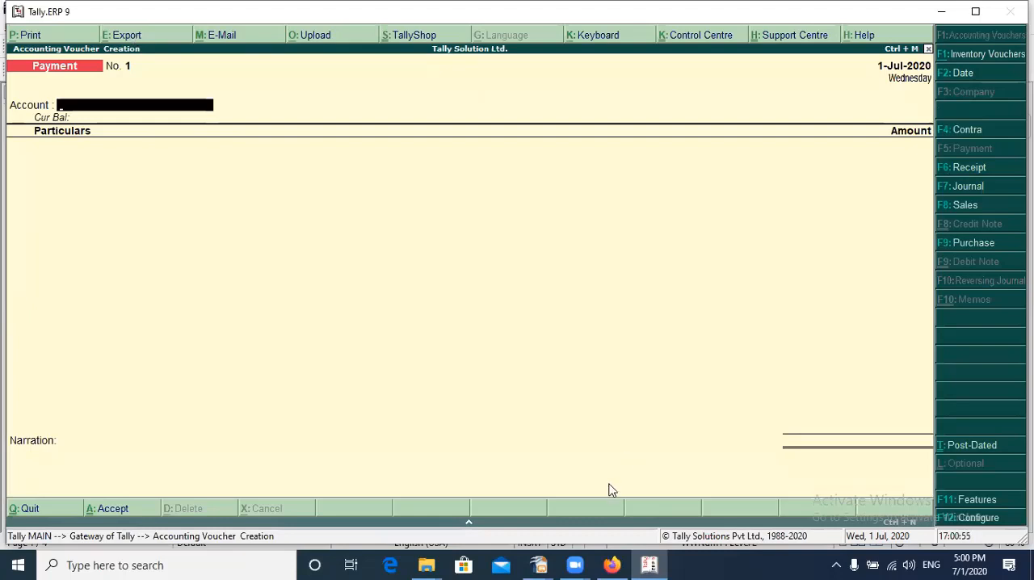
Switch to WEBINAR.odt in OpenOffice Writer and highlight the heading "What is a accounting voucher?" on the last page
{"action": "mouse_move", "coordinate": [539, 565]}
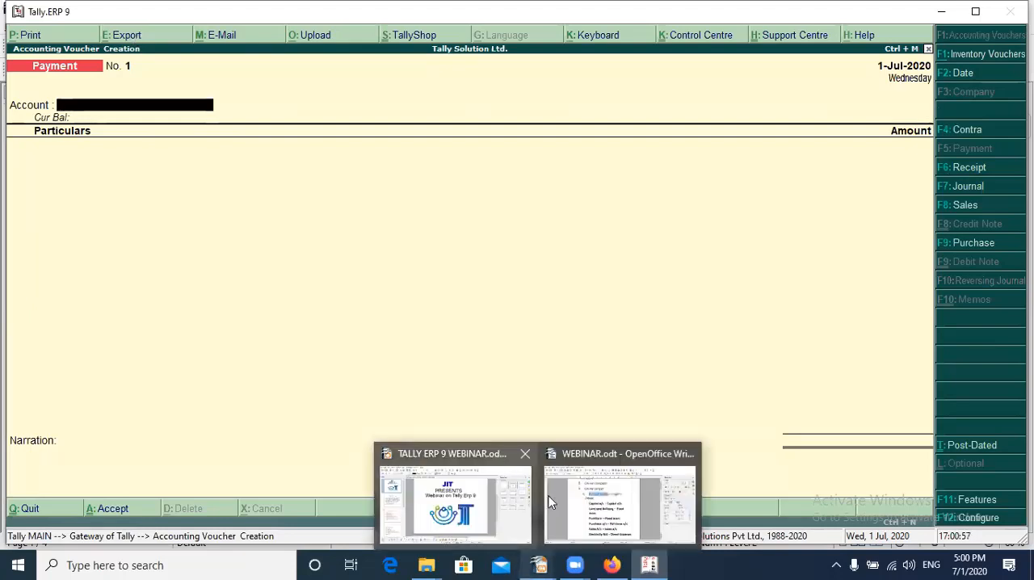
{"action": "left_click", "coordinate": [596, 501]}
{"action": "scroll", "coordinate": [521, 412], "scroll_direction": "down", "scroll_amount": 3}
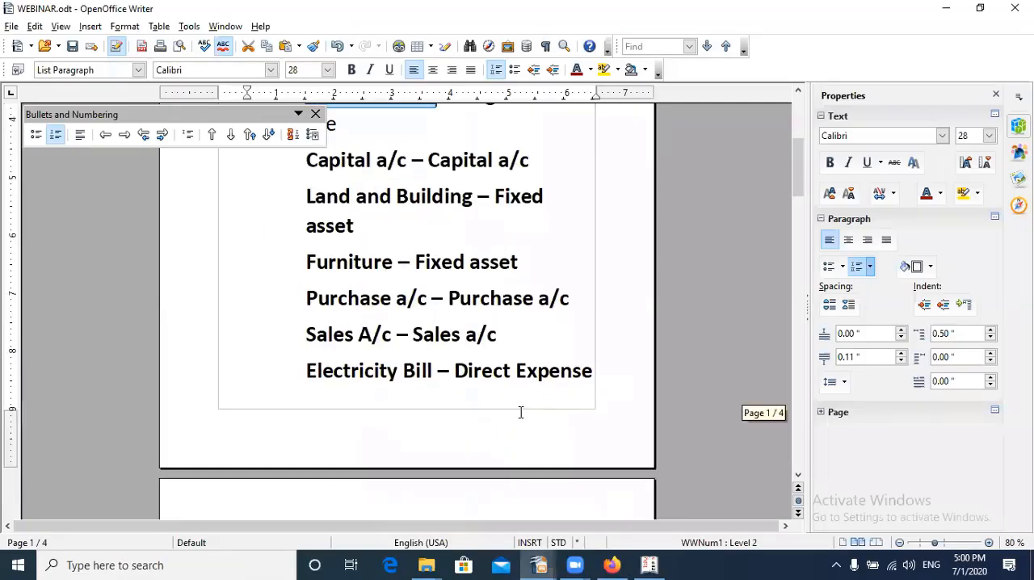
{"action": "scroll", "coordinate": [450, 416], "scroll_direction": "down", "scroll_amount": 15}
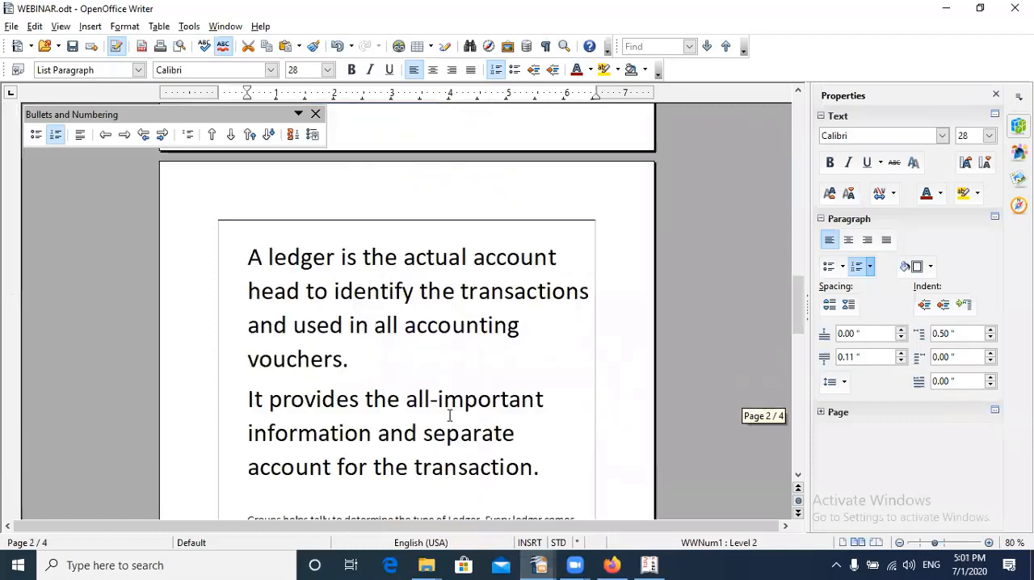
{"action": "scroll", "coordinate": [451, 416], "scroll_direction": "down", "scroll_amount": 12}
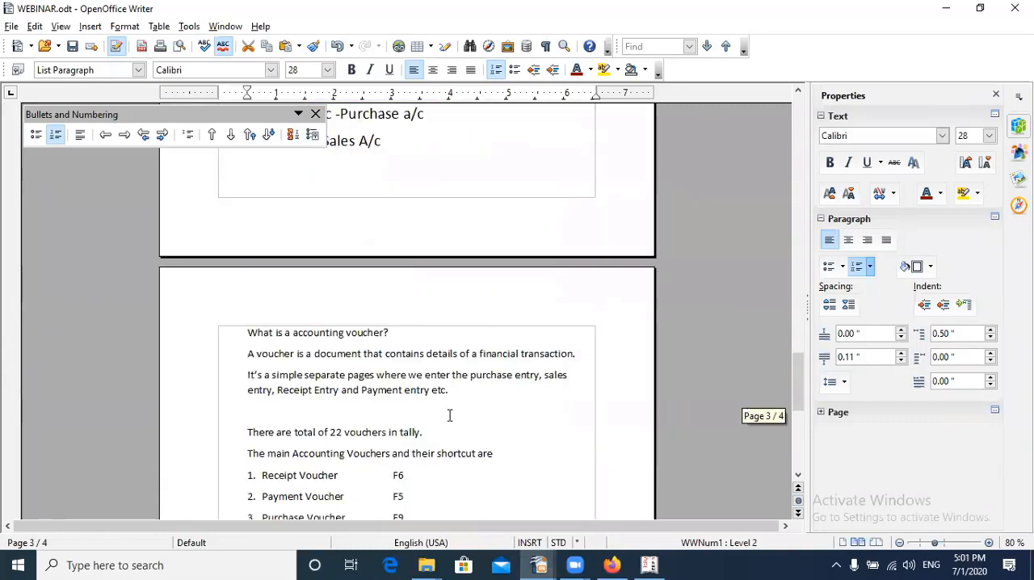
{"action": "left_click_drag", "start_coordinate": [346, 212], "coordinate": [399, 210]}
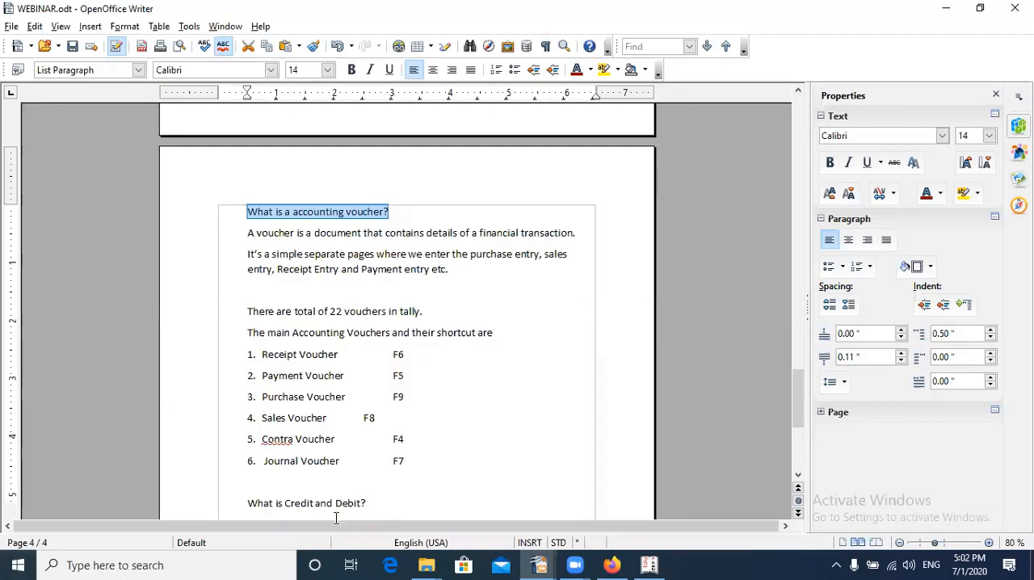
Highlight "22 vouchers in tally." and align the F8 shortcut of the Sales Voucher line with the other shortcuts
{"action": "scroll", "coordinate": [347, 386], "scroll_direction": "down", "scroll_amount": 1}
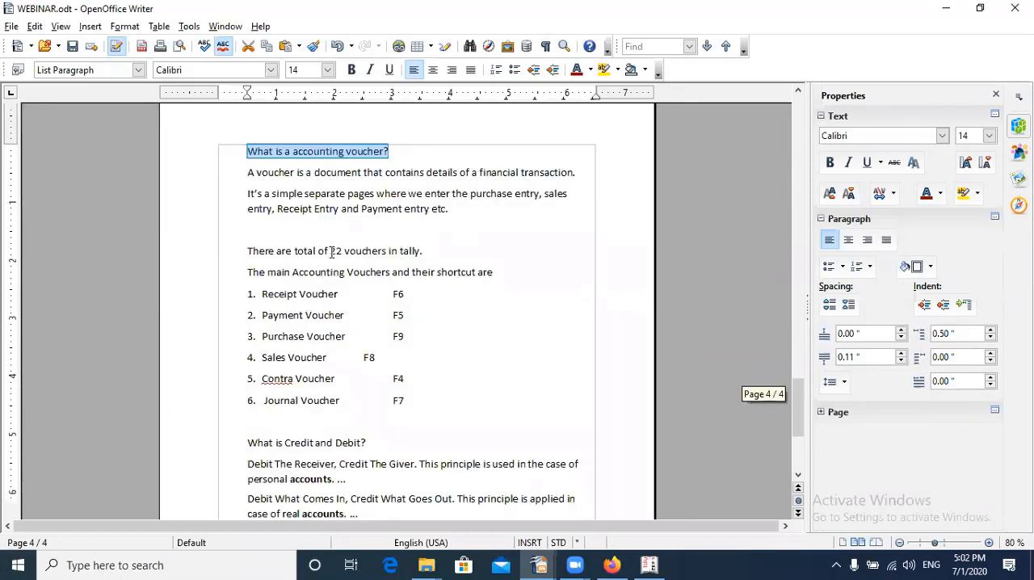
{"action": "left_click_drag", "start_coordinate": [329, 251], "coordinate": [430, 246]}
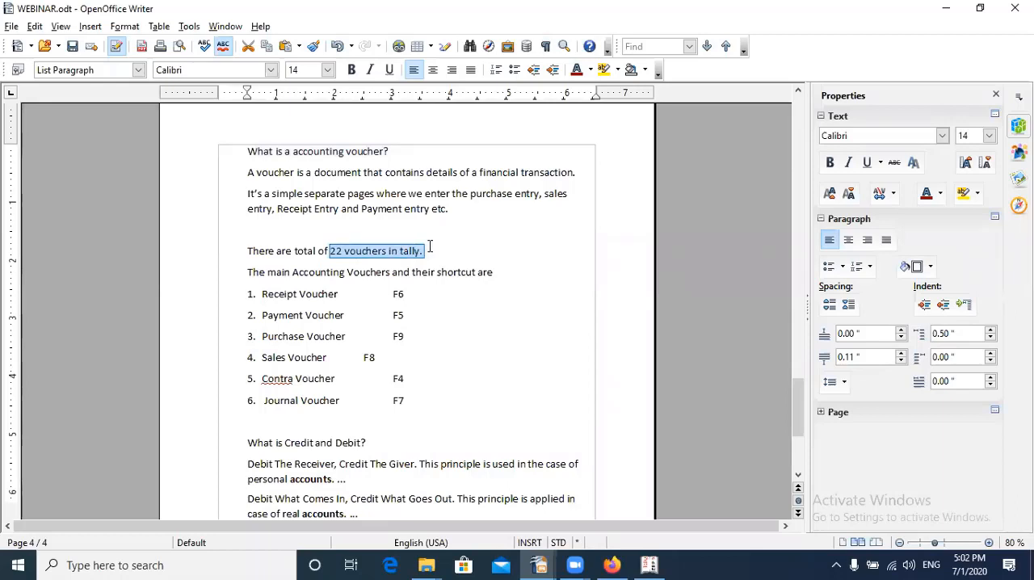
{"action": "left_click", "coordinate": [363, 357]}
{"action": "key", "text": "Tab"}
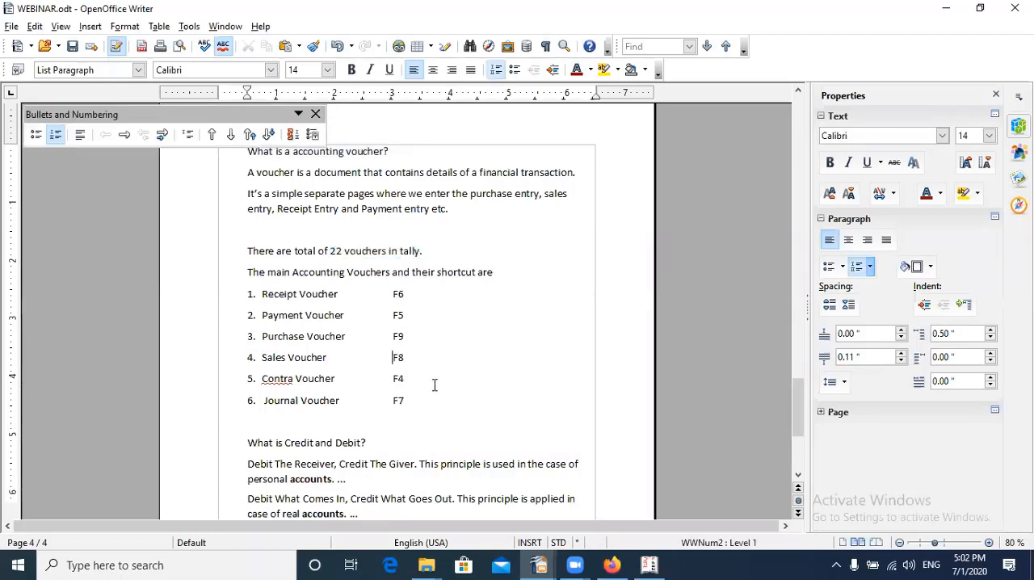
Go through the list of main accounting vouchers, highlighting the Receipt Voucher entry and its F6 shortcut
{"action": "scroll", "coordinate": [483, 326], "scroll_direction": "down", "scroll_amount": 1}
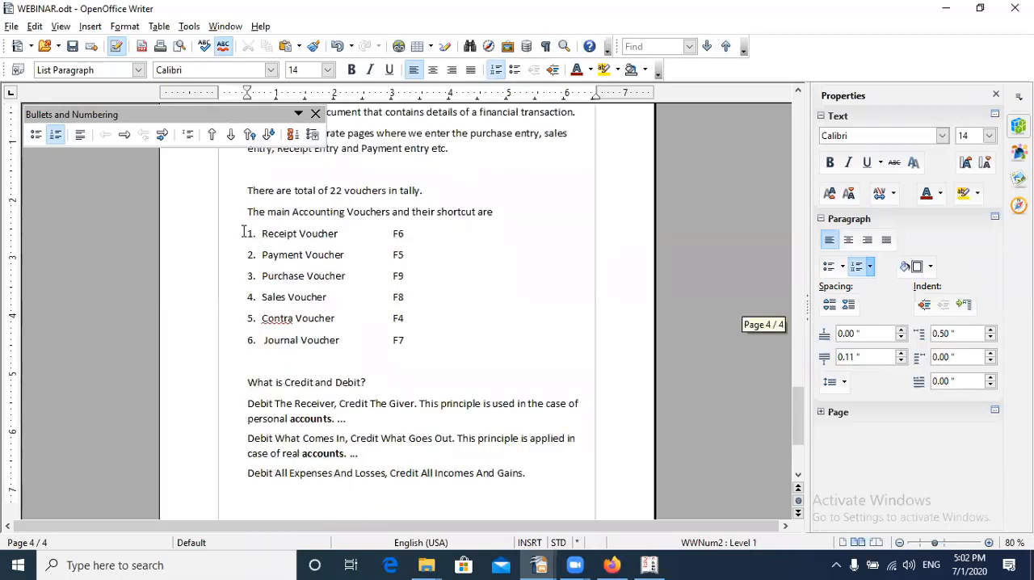
{"action": "left_click_drag", "start_coordinate": [243, 230], "coordinate": [294, 254]}
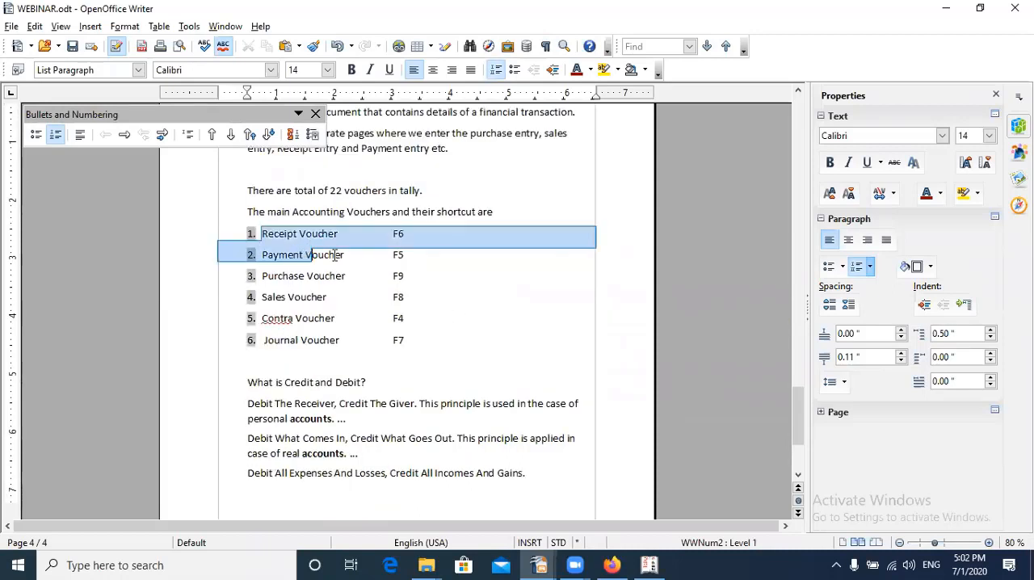
{"action": "left_click", "coordinate": [465, 299]}
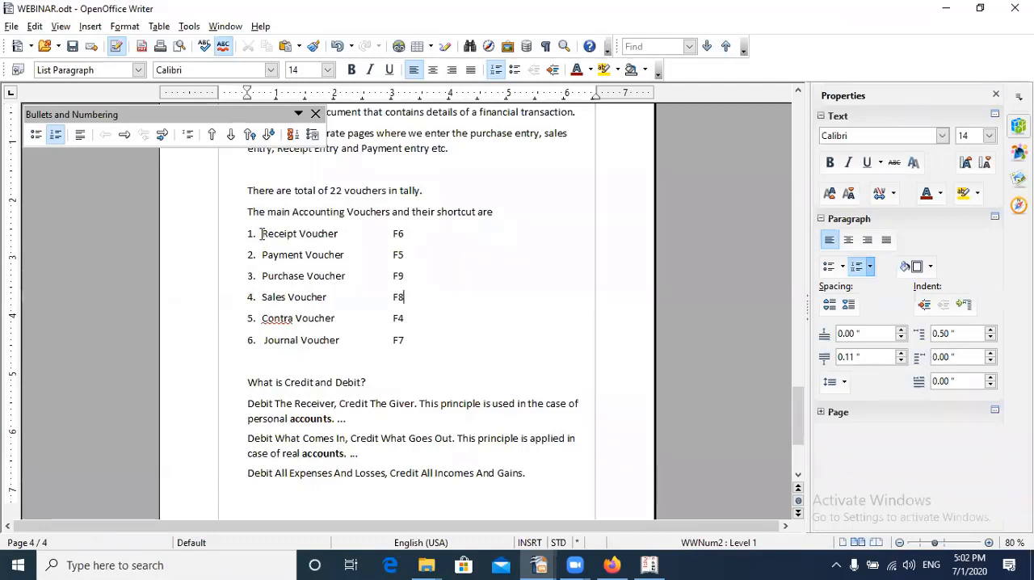
{"action": "left_click_drag", "start_coordinate": [261, 234], "coordinate": [345, 227]}
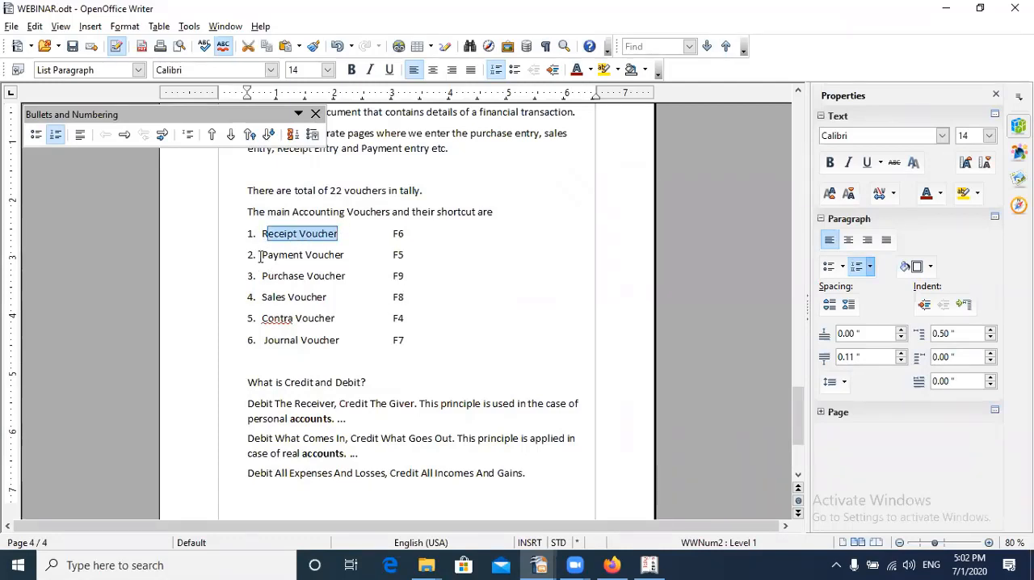
{"action": "left_click", "coordinate": [345, 255]}
{"action": "mouse_move", "coordinate": [262, 233]}
{"action": "left_mouse_down"}
{"action": "mouse_move", "coordinate": [346, 234]}
{"action": "mouse_move", "coordinate": [260, 239]}
{"action": "left_mouse_up"}
{"action": "double_click", "coordinate": [398, 234]}
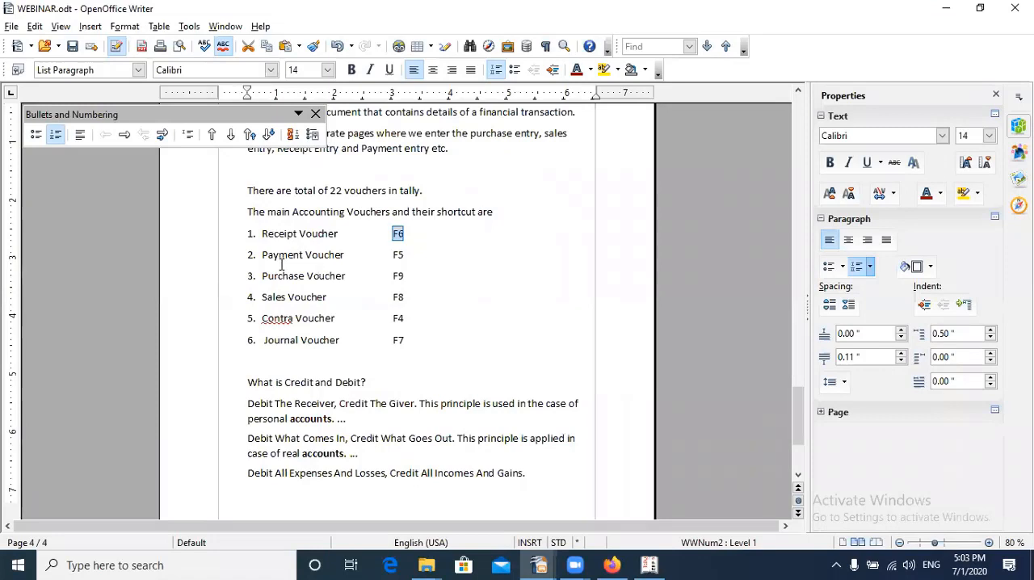
Highlight the Payment Voucher entry with its F5 shortcut, and compare it with the Receipt Voucher entry and its F6 shortcut
{"action": "left_click_drag", "start_coordinate": [260, 254], "coordinate": [349, 253]}
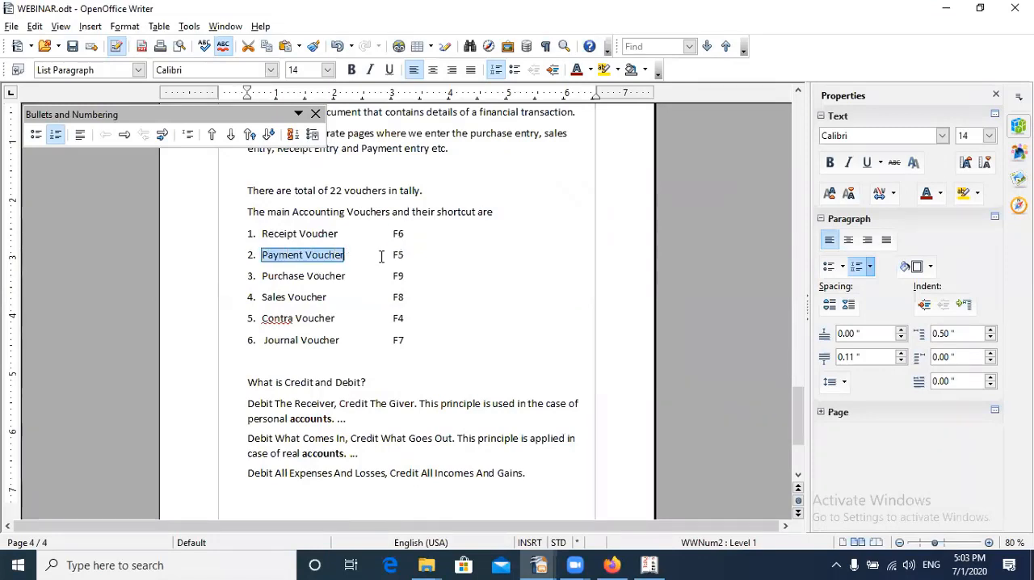
{"action": "left_click_drag", "start_coordinate": [392, 254], "coordinate": [404, 255]}
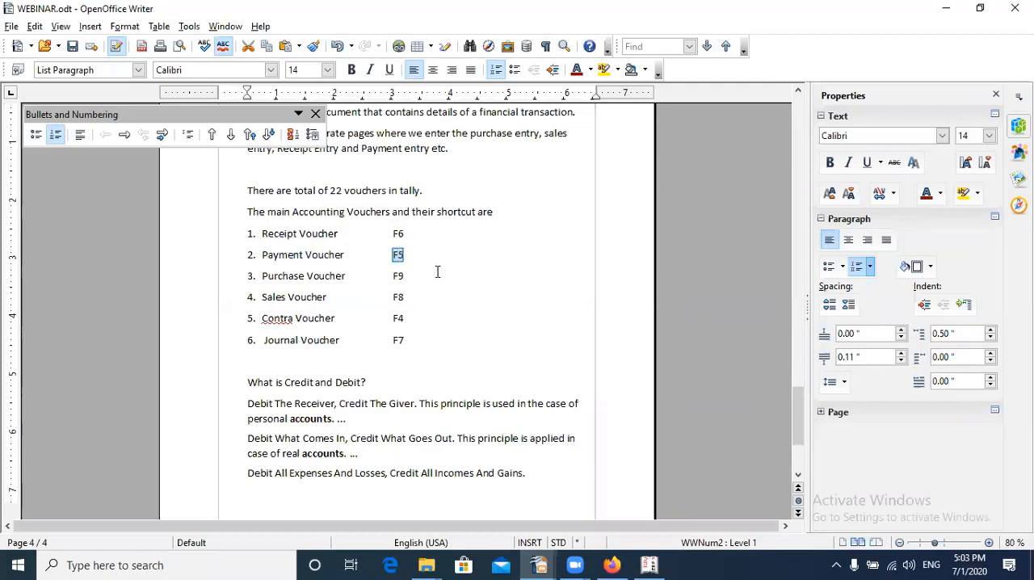
{"action": "left_click", "coordinate": [411, 257]}
{"action": "left_click_drag", "start_coordinate": [260, 233], "coordinate": [339, 234]}
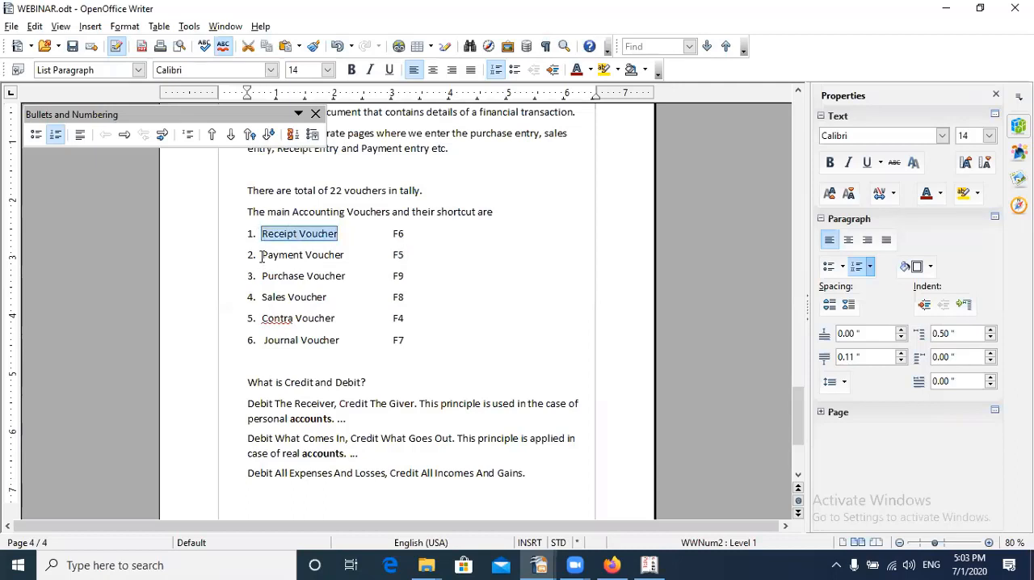
{"action": "left_click_drag", "start_coordinate": [261, 257], "coordinate": [346, 254]}
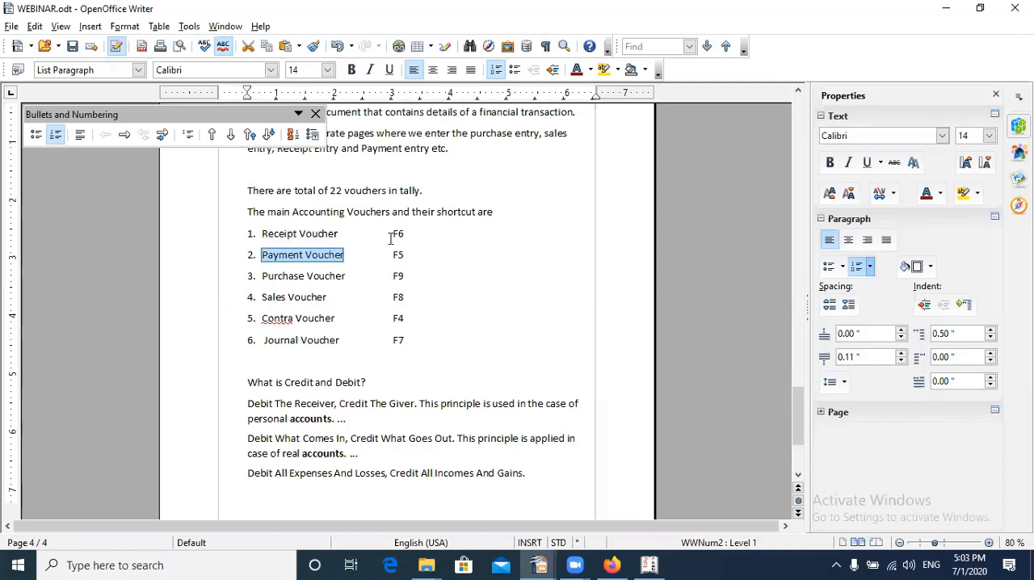
{"action": "left_click_drag", "start_coordinate": [392, 234], "coordinate": [407, 234]}
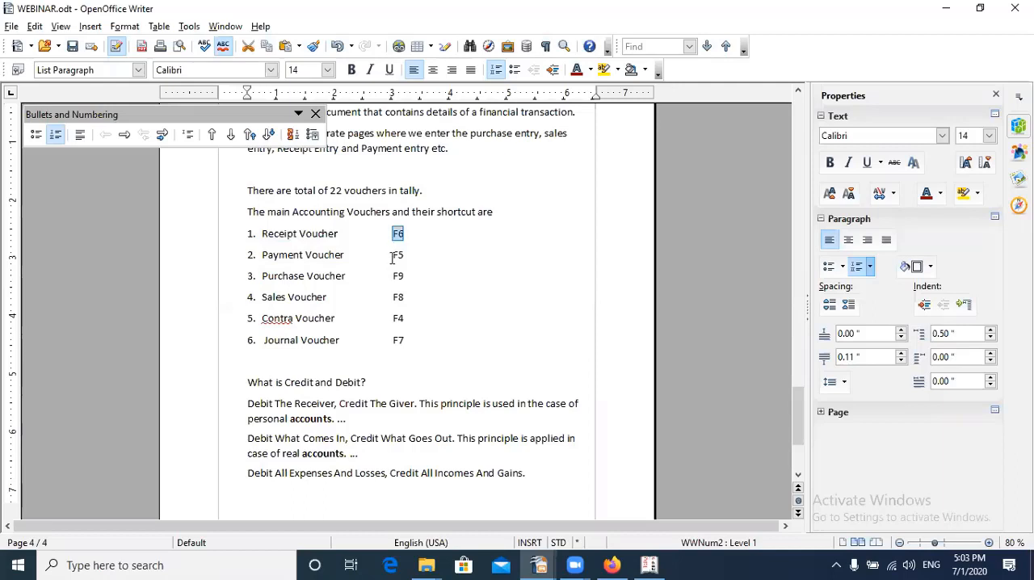
{"action": "left_click_drag", "start_coordinate": [392, 256], "coordinate": [406, 255]}
Highlight the words "Credit and Debit?" in the question heading below the voucher list
{"action": "scroll", "coordinate": [444, 363], "scroll_direction": "down", "scroll_amount": 3}
{"action": "scroll", "coordinate": [444, 361], "scroll_direction": "down", "scroll_amount": 1}
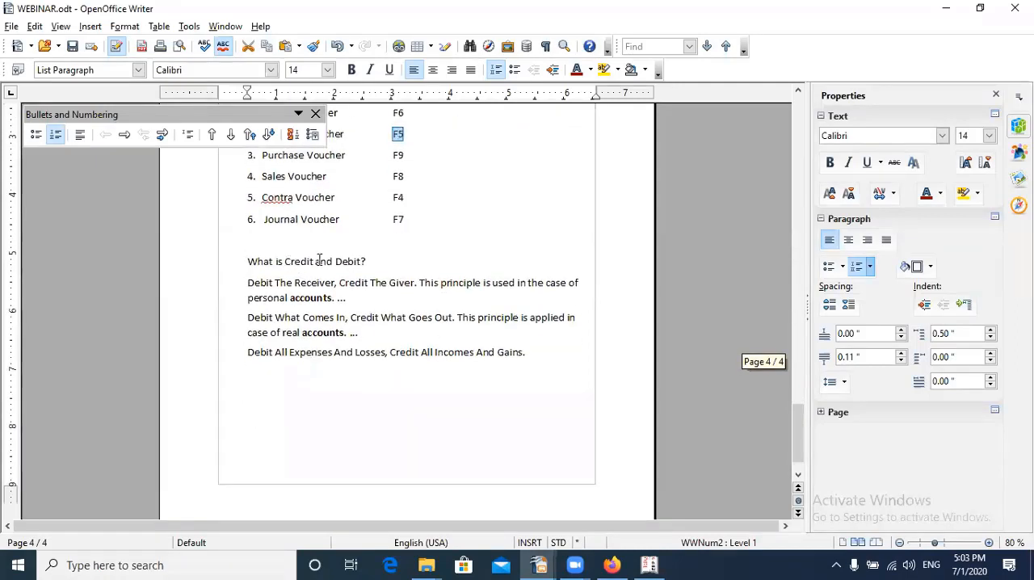
{"action": "left_click_drag", "start_coordinate": [285, 261], "coordinate": [368, 262]}
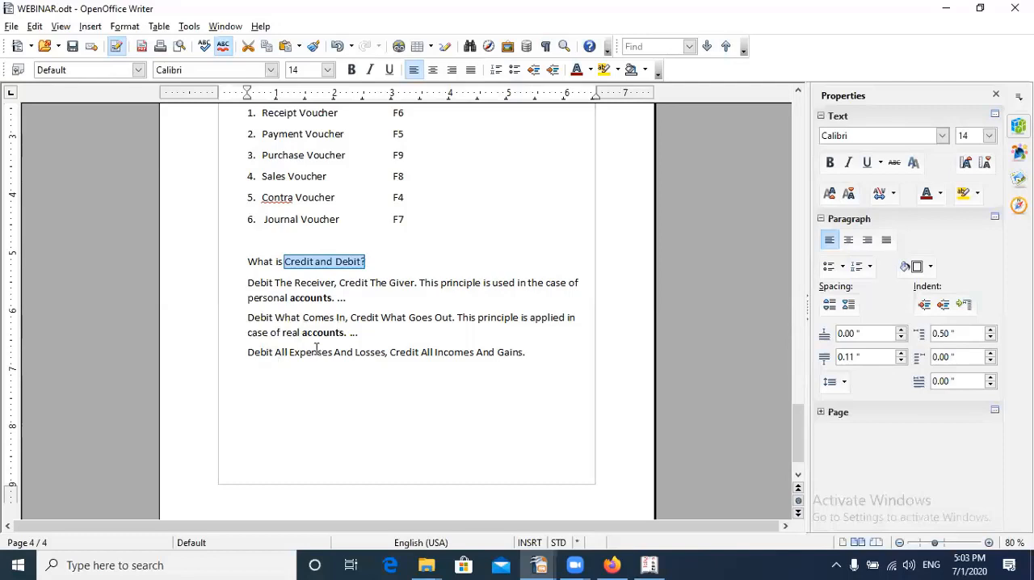
{"action": "left_click", "coordinate": [353, 375]}
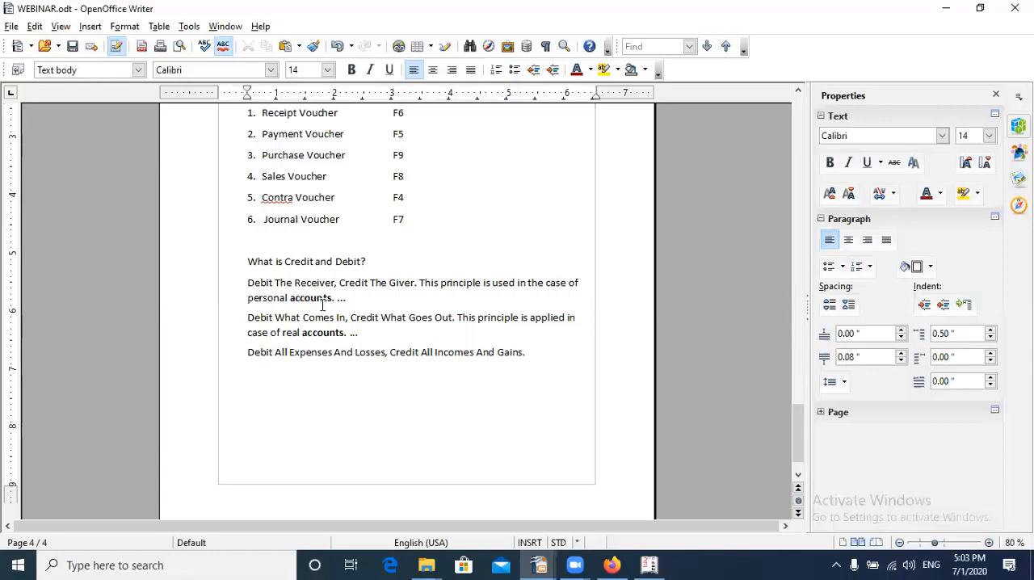
Highlight the personal accounts rule in parts: "Debit The Receiver" and "Credit The Giver"
{"action": "left_click_drag", "start_coordinate": [247, 282], "coordinate": [335, 277]}
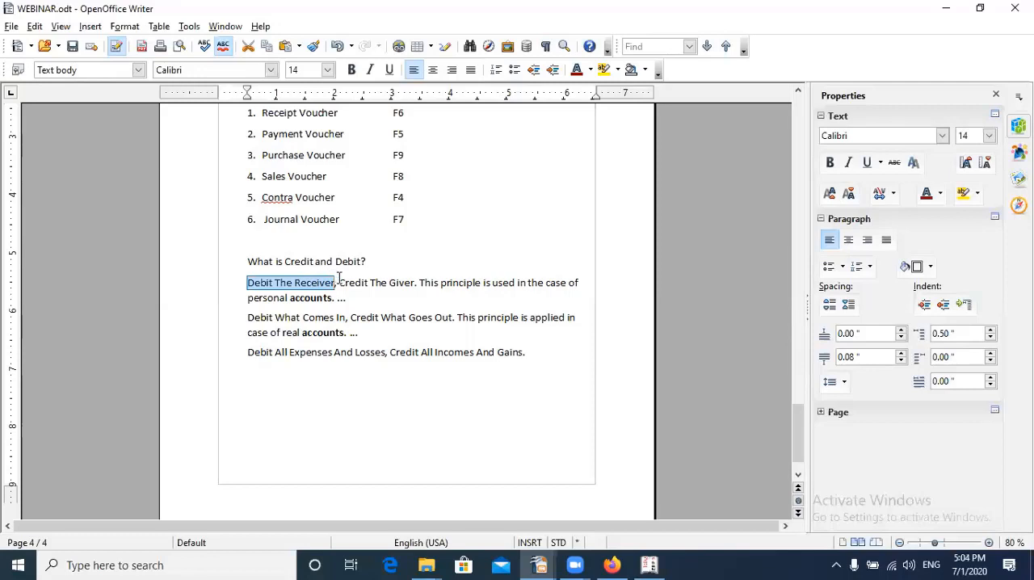
{"action": "left_click_drag", "start_coordinate": [339, 282], "coordinate": [417, 283]}
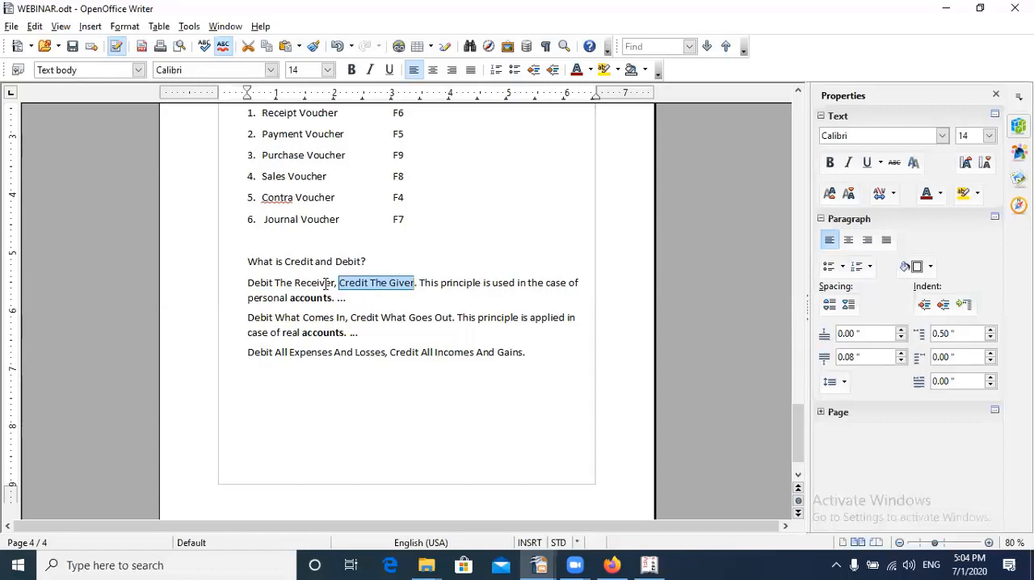
{"action": "left_click", "coordinate": [244, 285]}
{"action": "left_click", "coordinate": [333, 285], "text": "shift"}
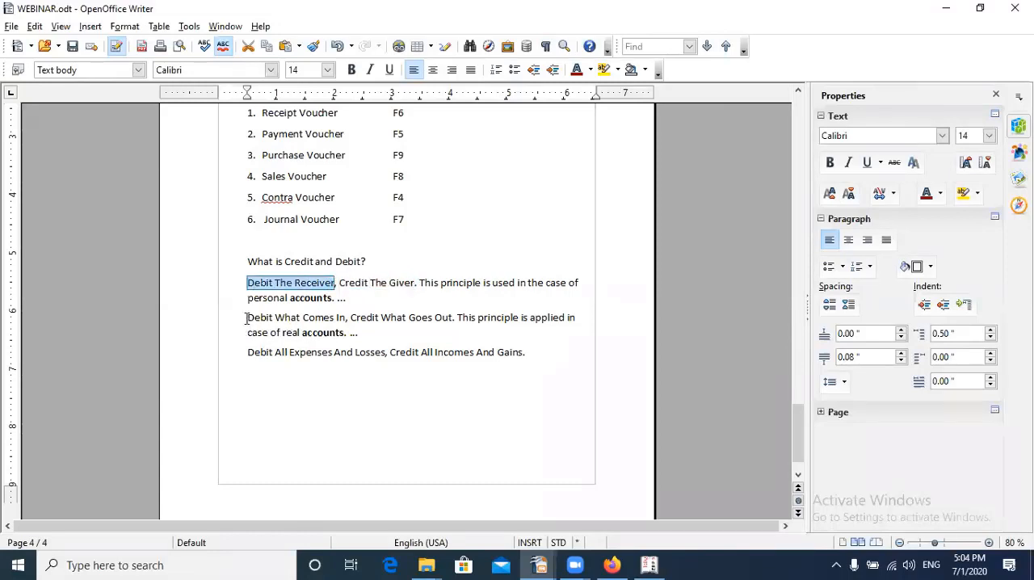
Highlight the real accounts rule "Debit What Comes In, Credit What Goes Out" and the rule on expenses, losses, incomes and gains
{"action": "left_click_drag", "start_coordinate": [245, 317], "coordinate": [346, 317]}
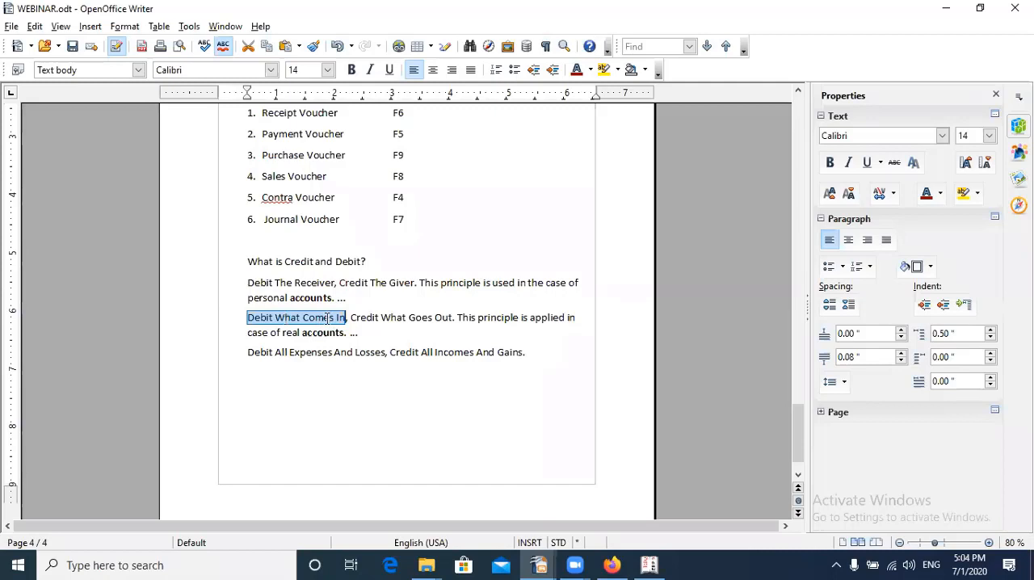
{"action": "left_click_drag", "start_coordinate": [350, 317], "coordinate": [454, 319]}
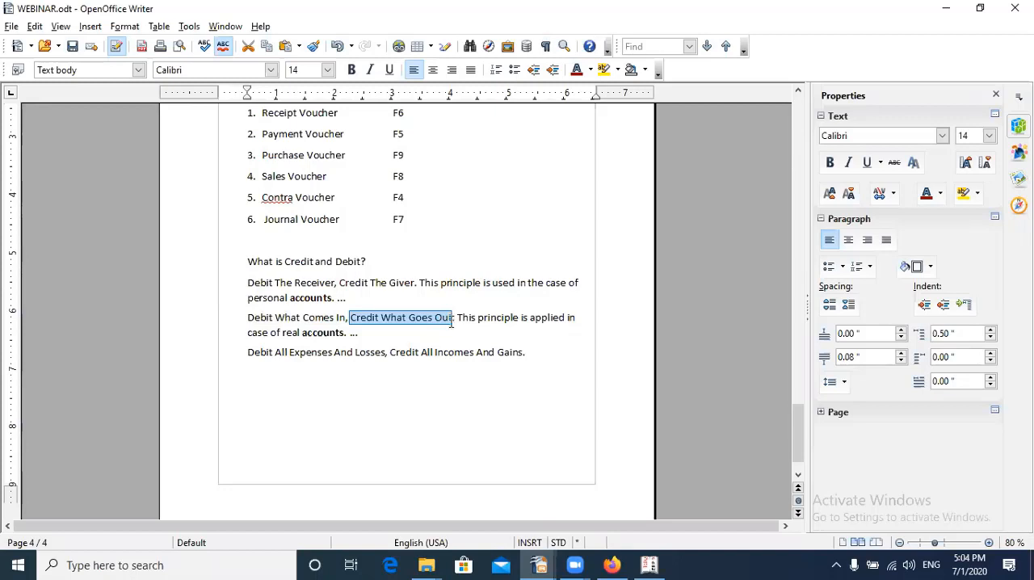
{"action": "left_click_drag", "start_coordinate": [249, 354], "coordinate": [332, 352]}
{"action": "left_click_drag", "start_coordinate": [394, 352], "coordinate": [520, 352]}
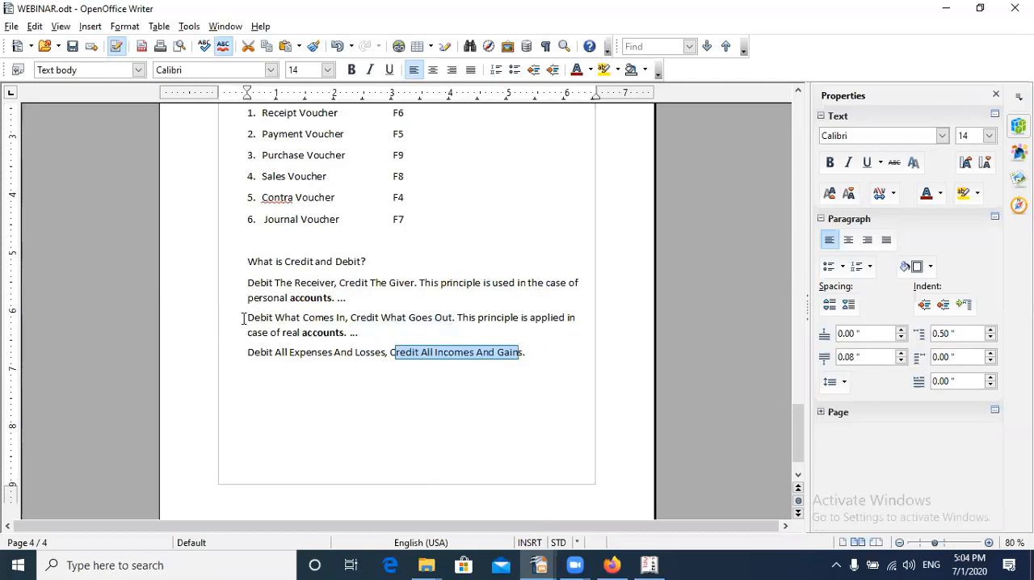
{"action": "left_click_drag", "start_coordinate": [245, 317], "coordinate": [456, 318]}
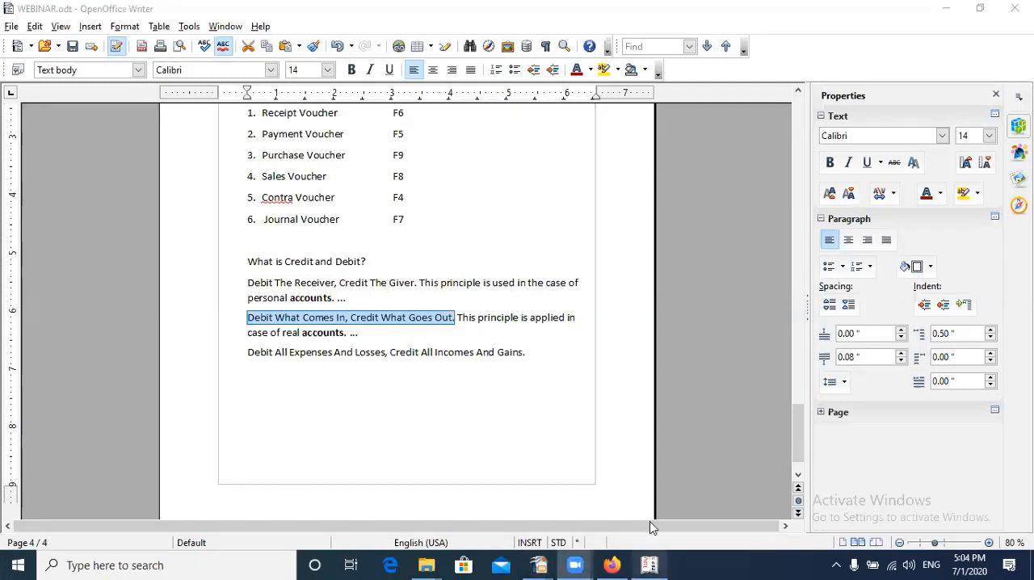
Switch to Tally.ERP 9, leave the open payment voucher for the Gateway of Tally, and reopen Accounting Vouchers
{"action": "left_click", "coordinate": [649, 565]}
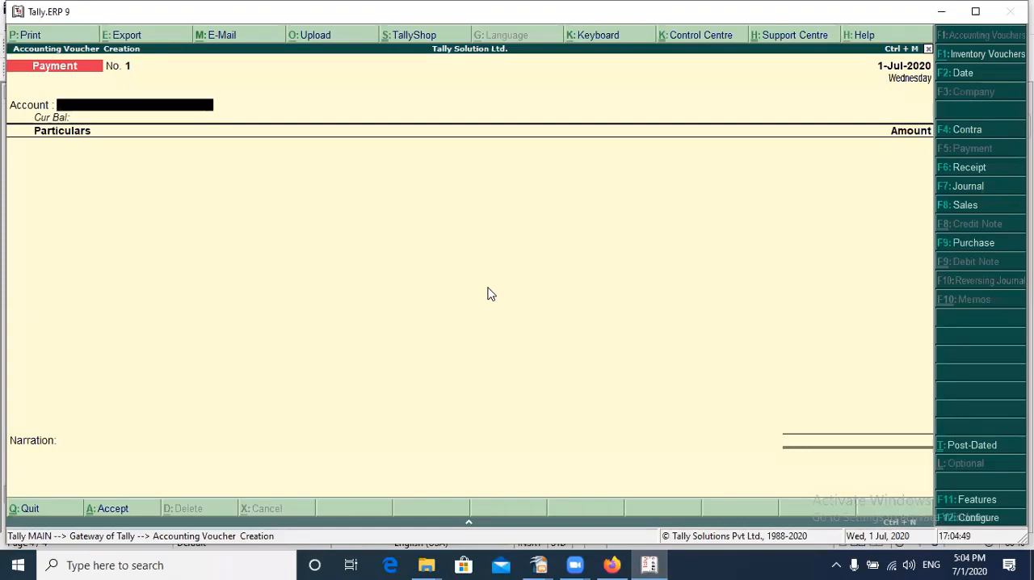
{"action": "left_click", "coordinate": [491, 294]}
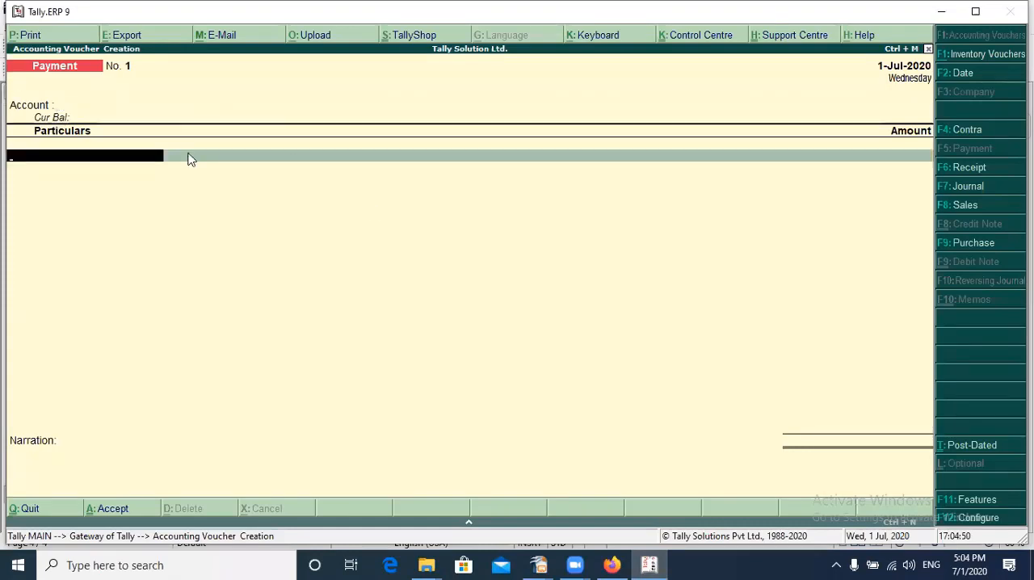
{"action": "key", "text": "Escape"}
{"action": "key", "text": "Return"}
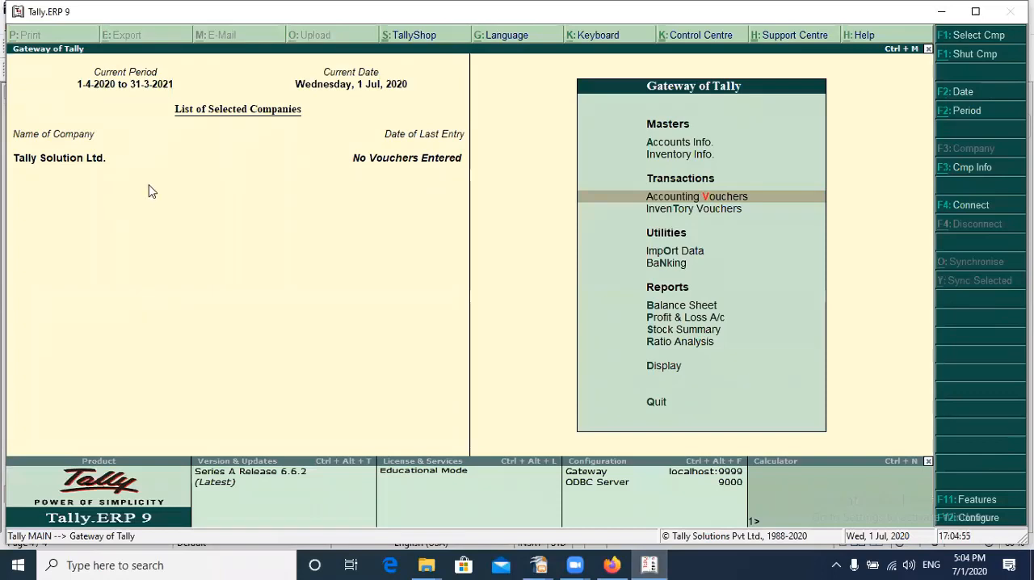
{"action": "left_click", "coordinate": [686, 143]}
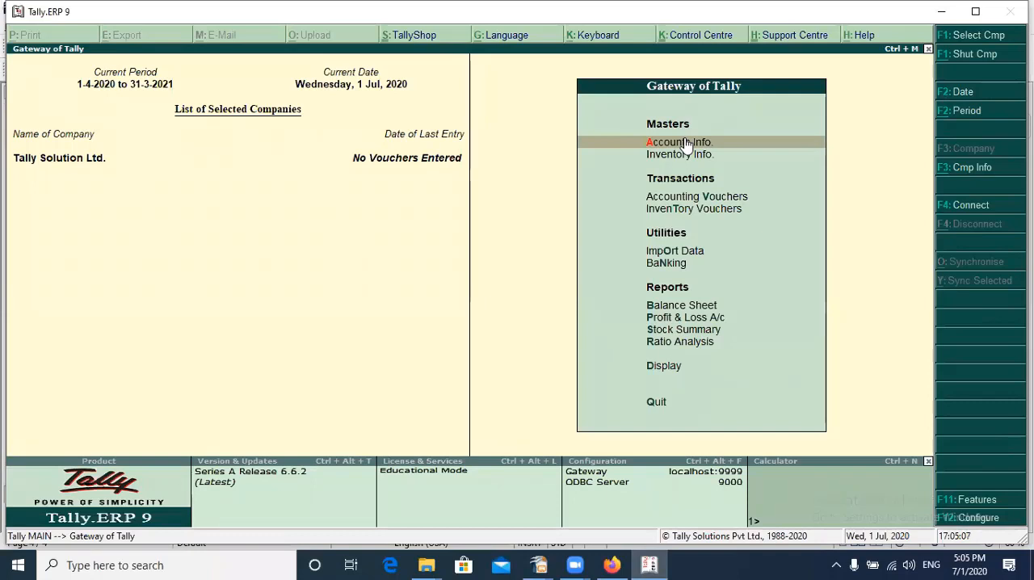
{"action": "key", "text": "Down"}
{"action": "key", "text": "Down"}
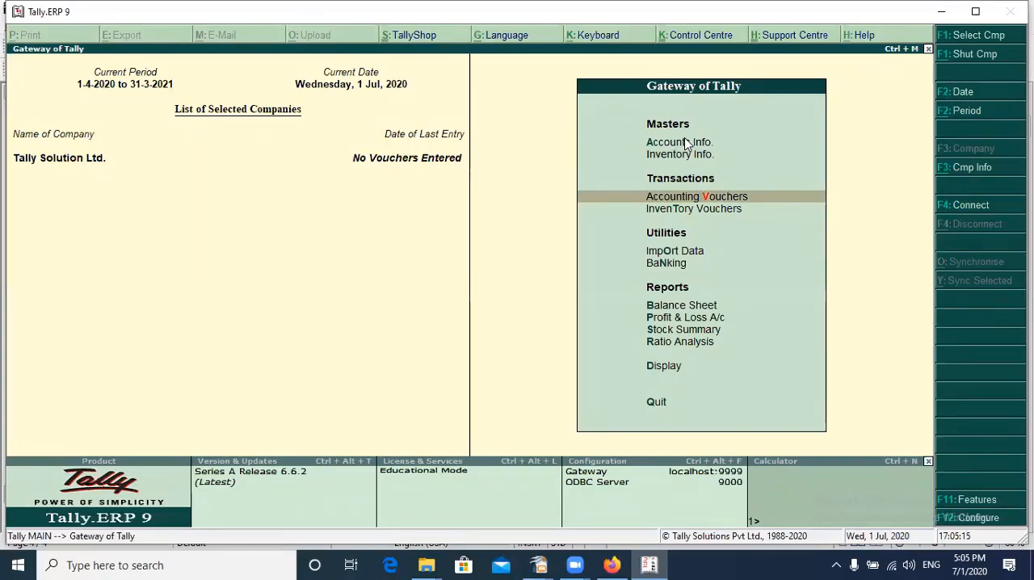
{"action": "key", "text": "Return"}
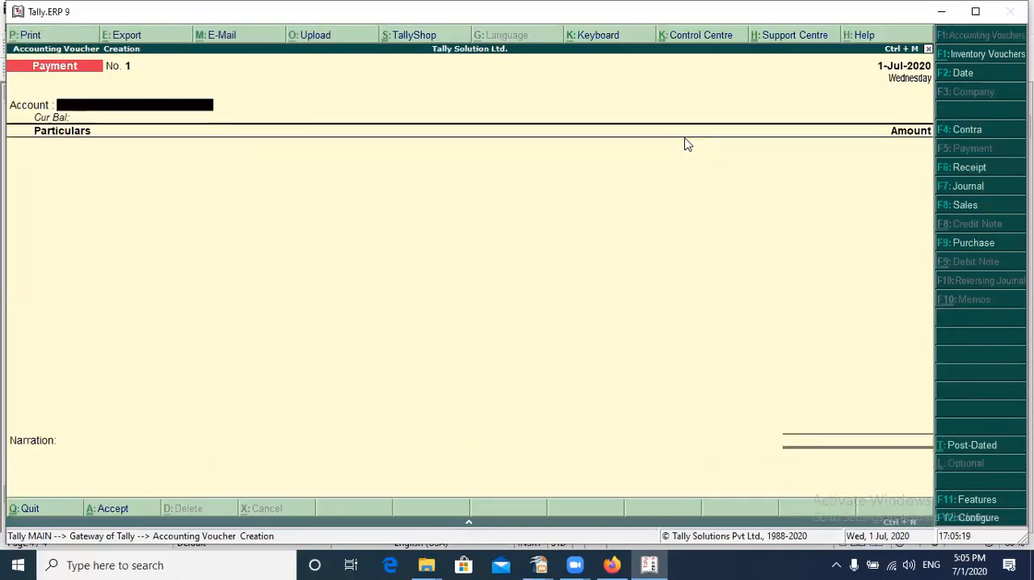
Open the payment voucher configuration and set single entry mode for payment/receipt/contra vouchers to No
{"action": "key", "text": "F12"}
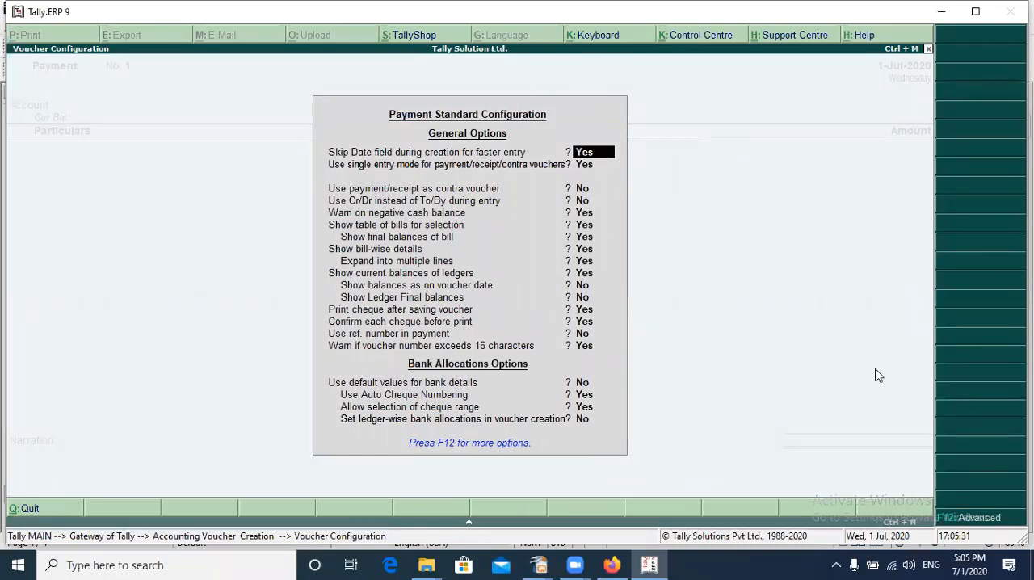
{"action": "key", "text": "Return"}
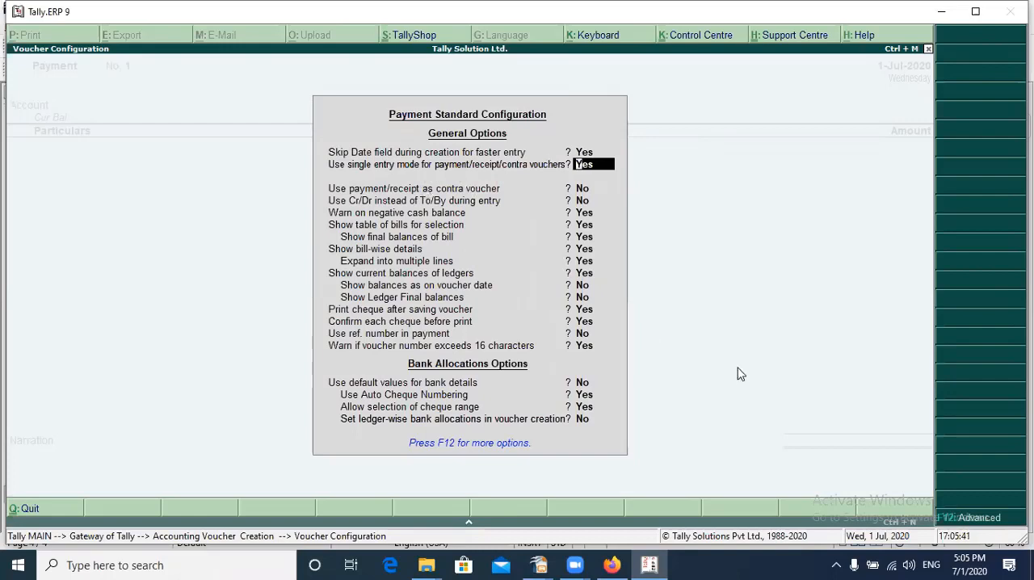
{"action": "type", "text": "NO"}
{"action": "key", "text": "Return"}
Set "Use Cr/Dr instead of To/By during entry" to Yes and save the voucher configuration, keeping the remaining options
{"action": "key", "text": "Return"}
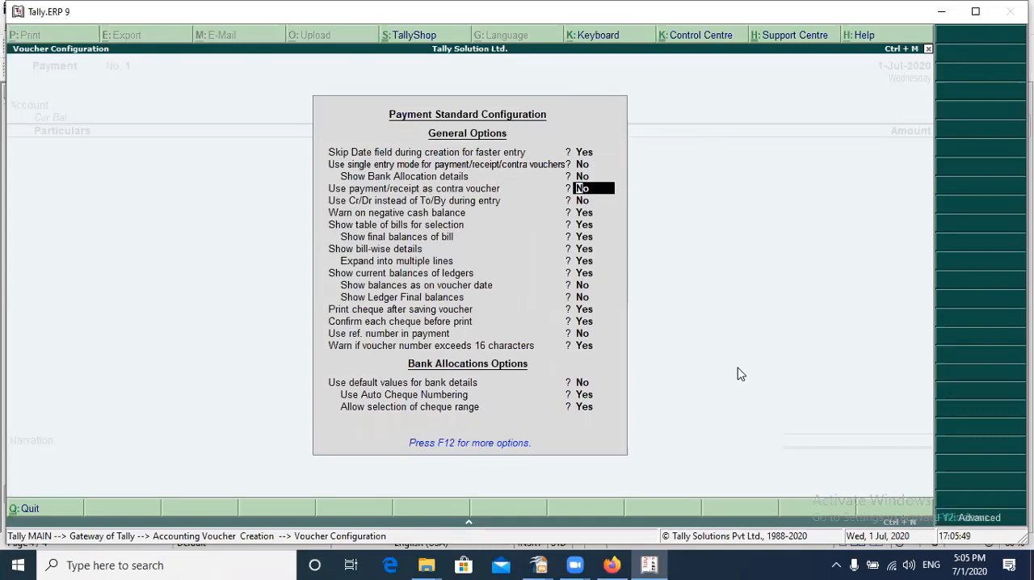
{"action": "key", "text": "Return"}
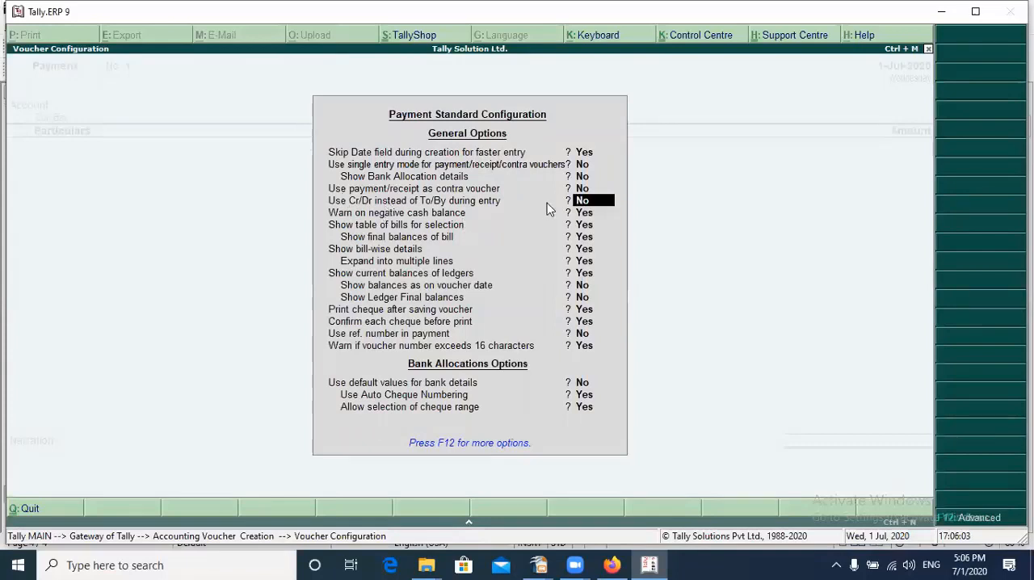
{"action": "type", "text": "YES"}
{"action": "key", "text": "Return"}
{"action": "key", "text": "Return"}
{"action": "key", "text": "Return"}
{"action": "key", "text": "Return"}
{"action": "key", "text": "Return"}
{"action": "key", "text": "Return"}
{"action": "key", "text": "Return"}
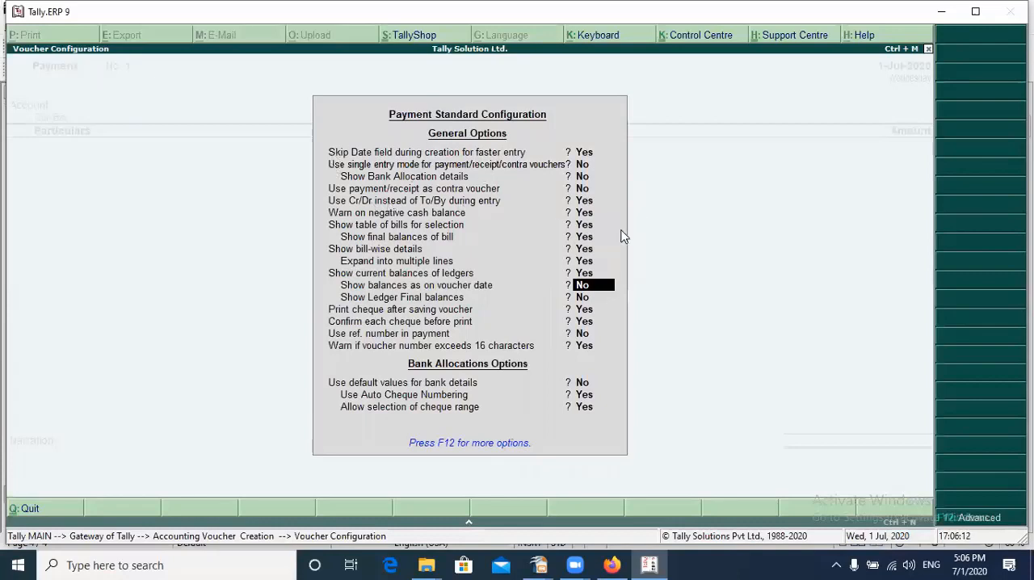
{"action": "key", "text": "Return"}
{"action": "key", "text": "Return"}
{"action": "key", "text": "Return"}
{"action": "key", "text": "Return"}
{"action": "key", "text": "Return"}
{"action": "key", "text": "Return"}
{"action": "key", "text": "Return"}
{"action": "key", "text": "Return"}
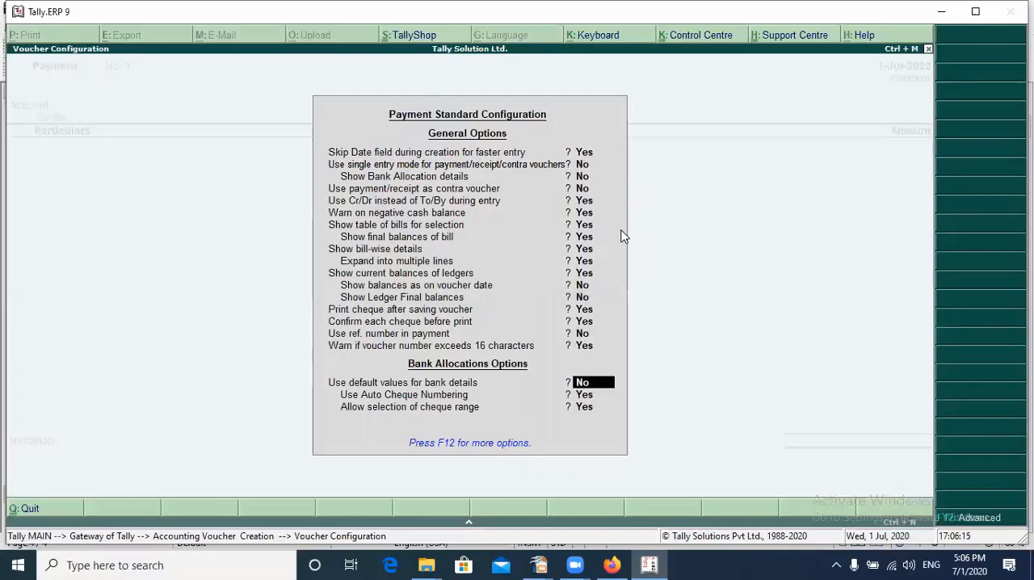
{"action": "key", "text": "Return"}
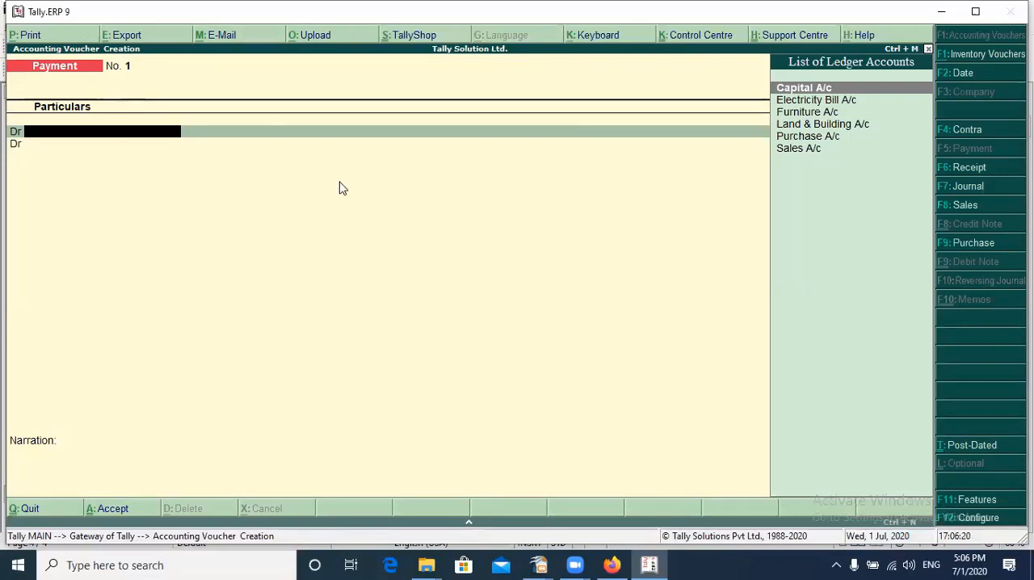
Quit and reopen Accounting Vouchers, compare the Receipt and Payment voucher screens, and start a Receipt voucher
{"action": "key", "text": "Escape"}
{"action": "key", "text": "y"}
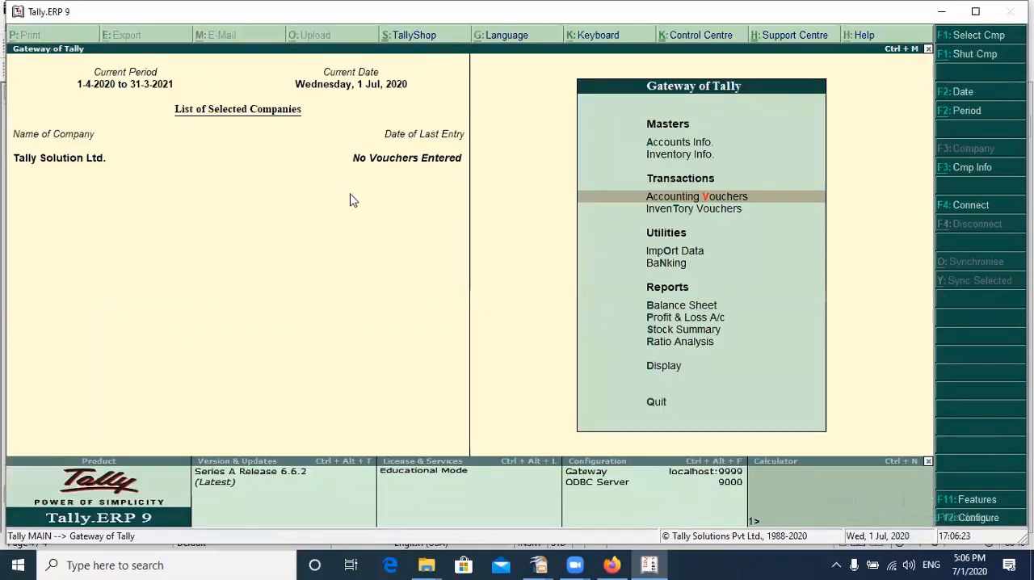
{"action": "key", "text": "Return"}
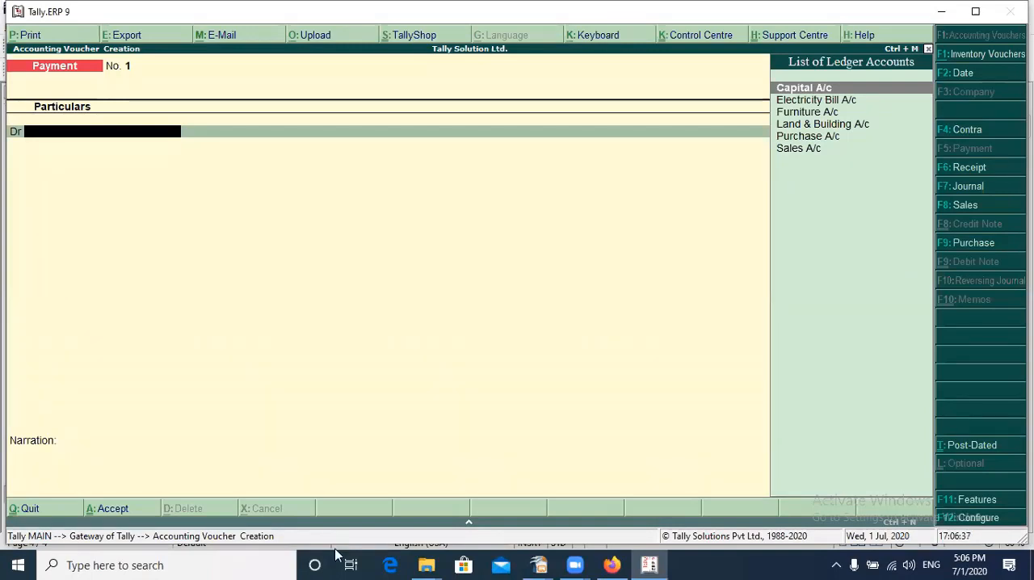
{"action": "key", "text": "F6"}
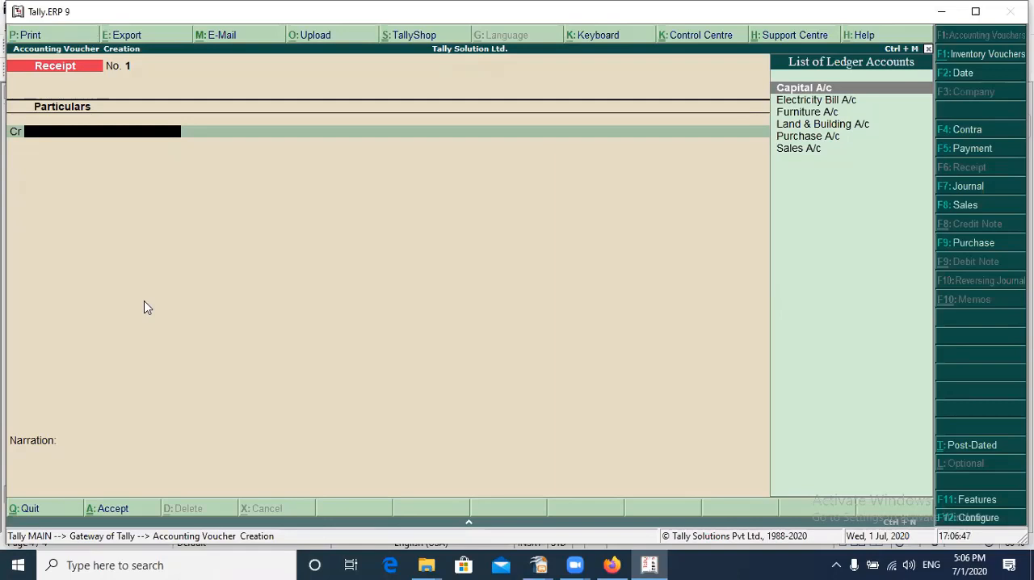
{"action": "key", "text": "F5"}
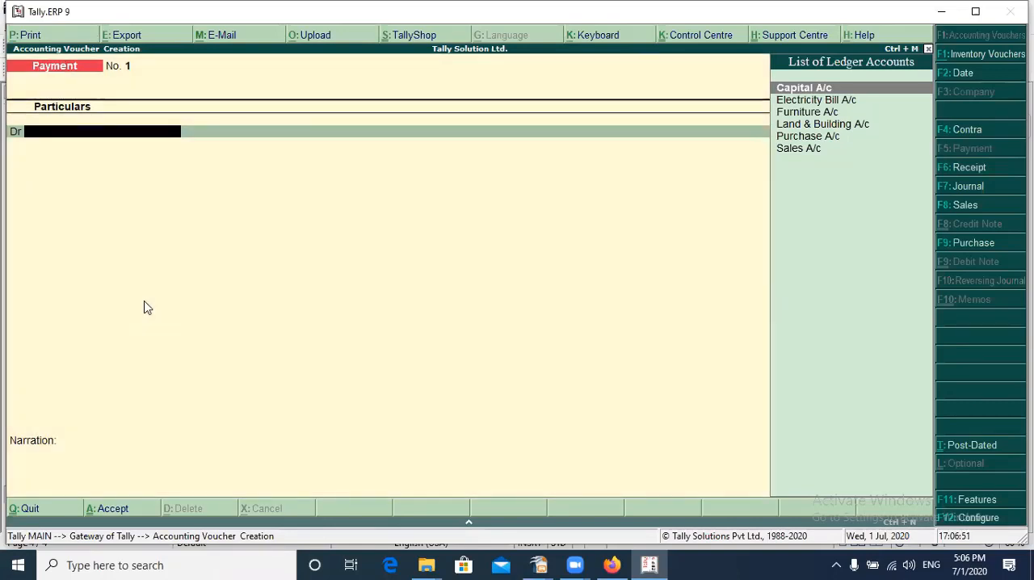
{"action": "key", "text": "F6"}
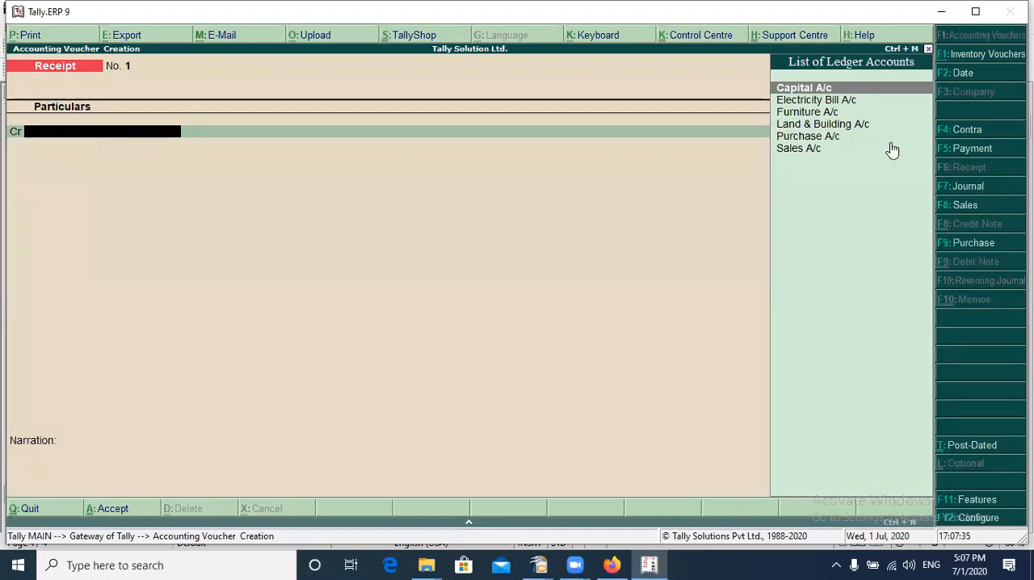
Credit Capital A/c with 3,00,000 in the Receipt voucher
{"action": "key", "text": "Return"}
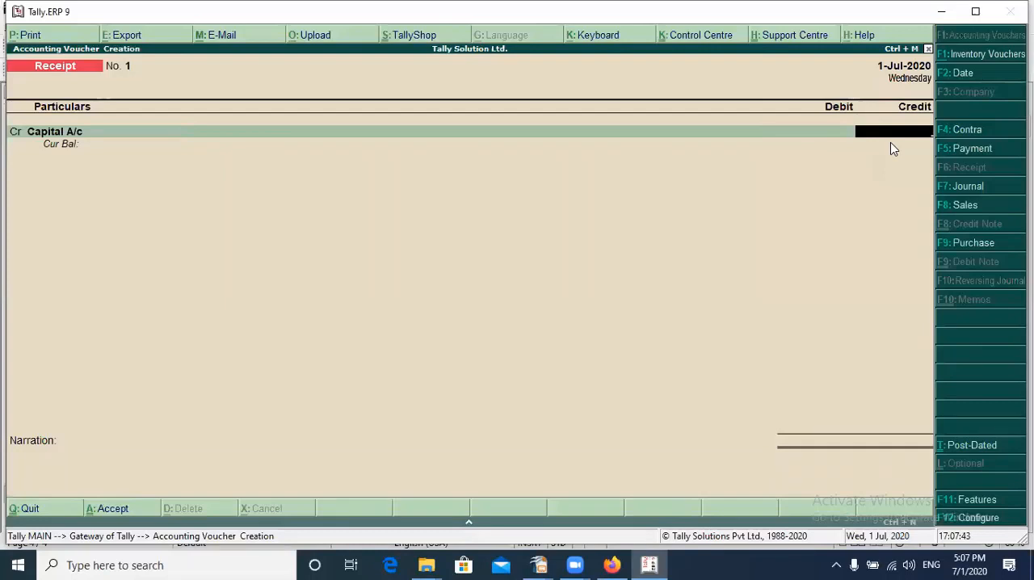
{"action": "type", "text": "3"}
{"action": "type", "text": "00,000"}
{"action": "key", "text": "Return"}
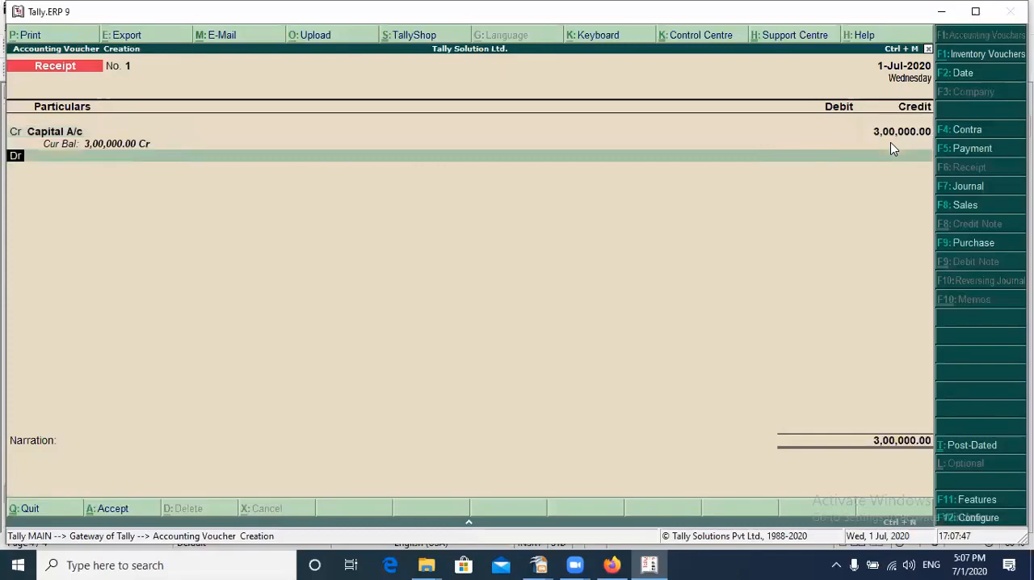
Debit Cash with 3,00,000, leave the narration empty, and accept the Receipt voucher
{"action": "key", "text": "Return"}
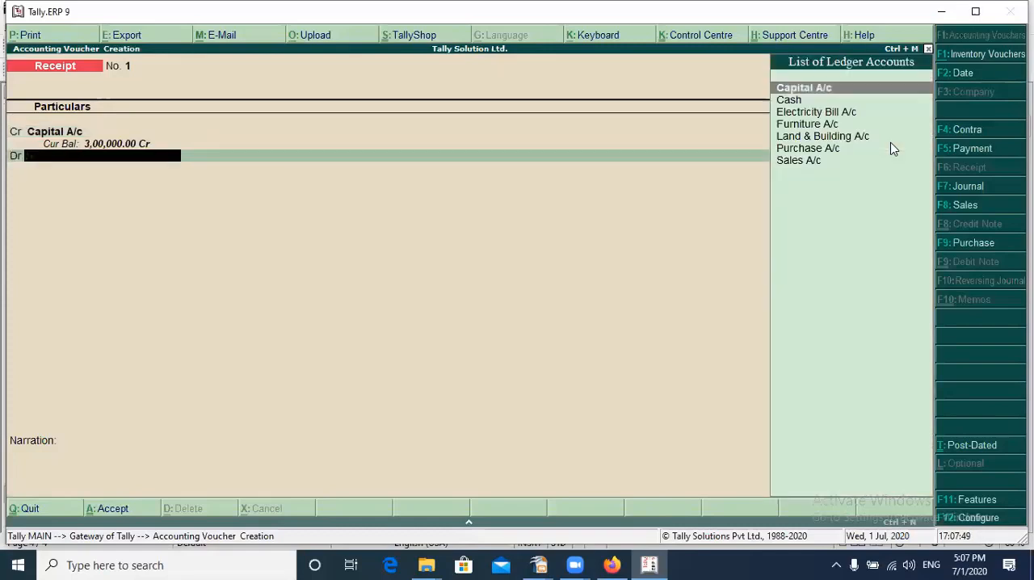
{"action": "key", "text": "Down"}
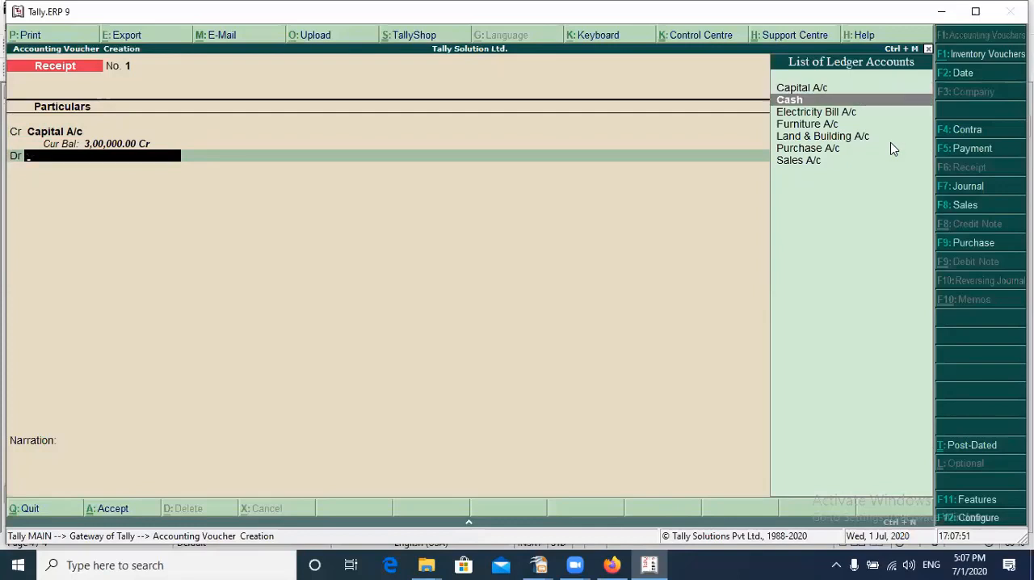
{"action": "key", "text": "Return"}
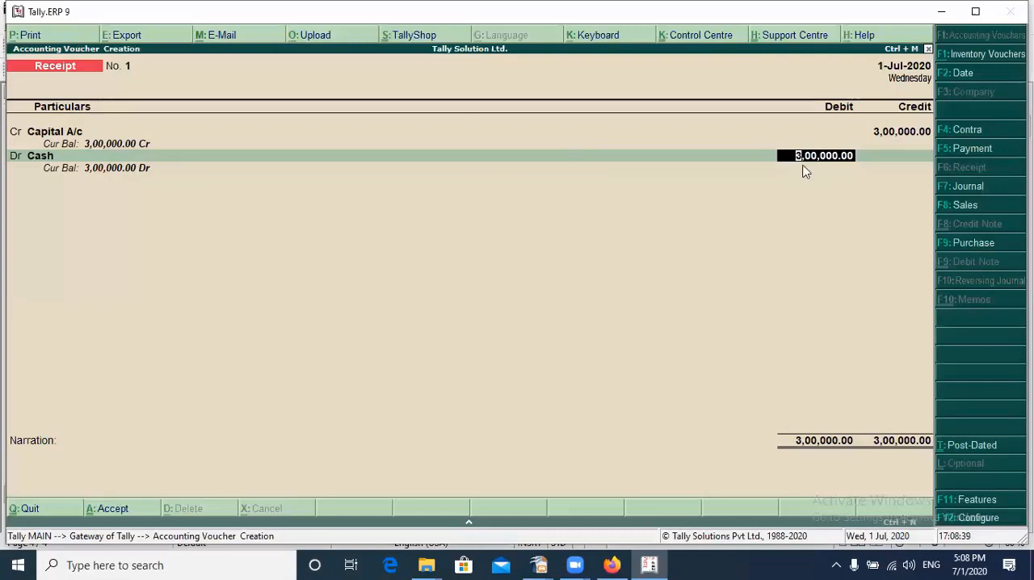
{"action": "key", "text": "Return"}
{"action": "key", "text": "Return"}
{"action": "key", "text": "Return"}
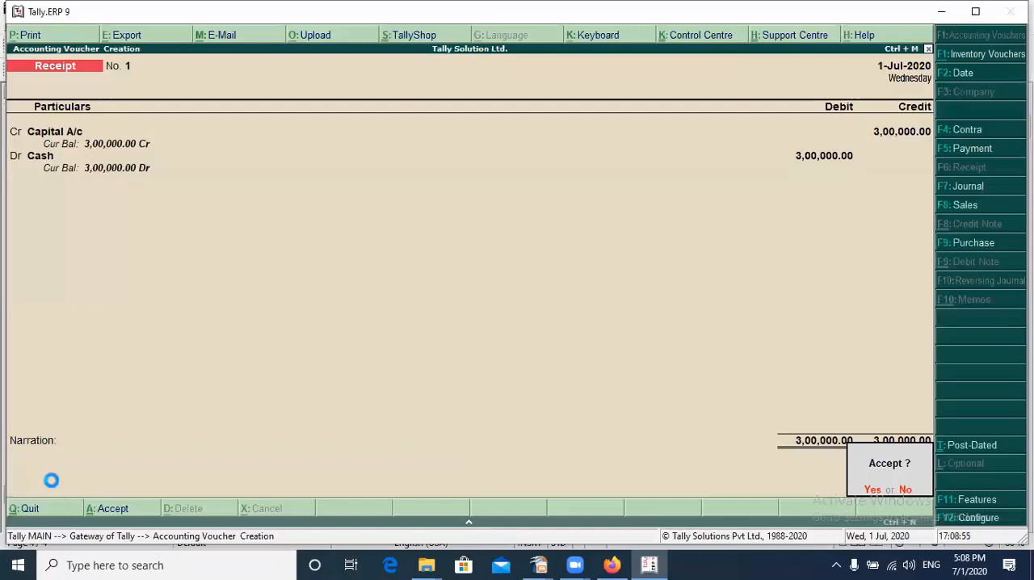
{"action": "key", "text": "Return"}
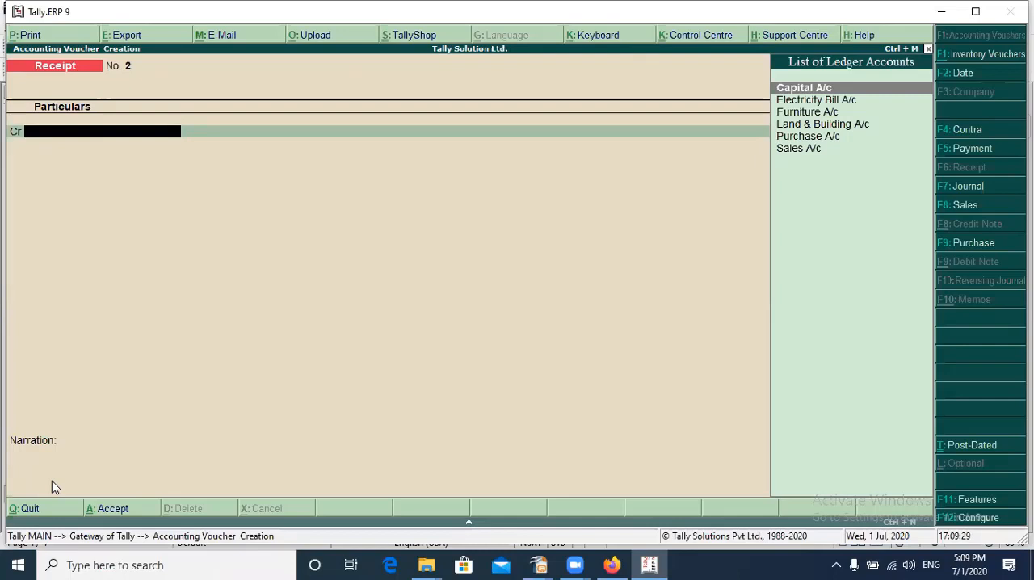
Start a Payment voucher and debit Land & Building A/c with 1,00,000
{"action": "key", "text": "F5"}
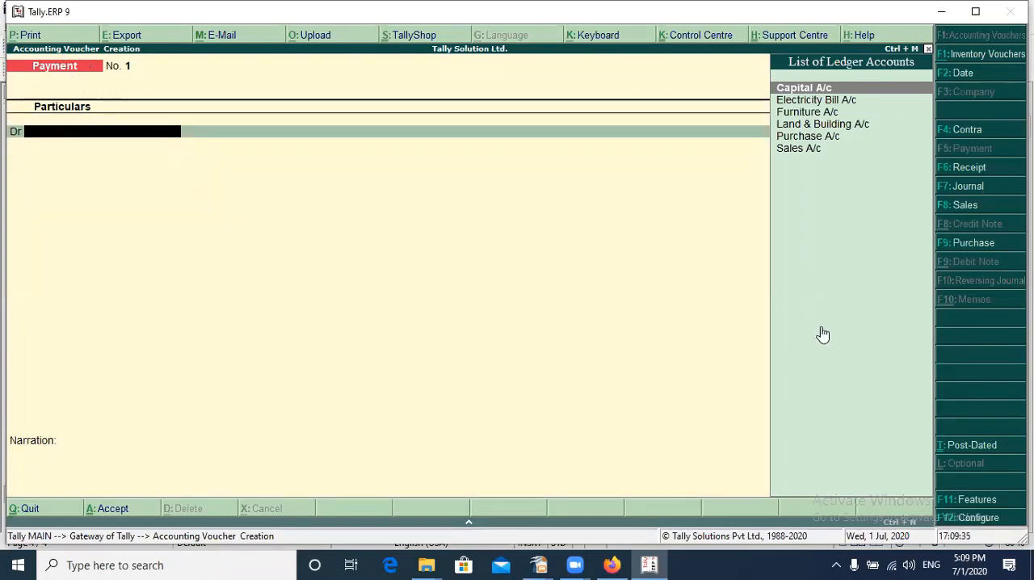
{"action": "key", "text": "Down"}
{"action": "key", "text": "Down"}
{"action": "key", "text": "Down"}
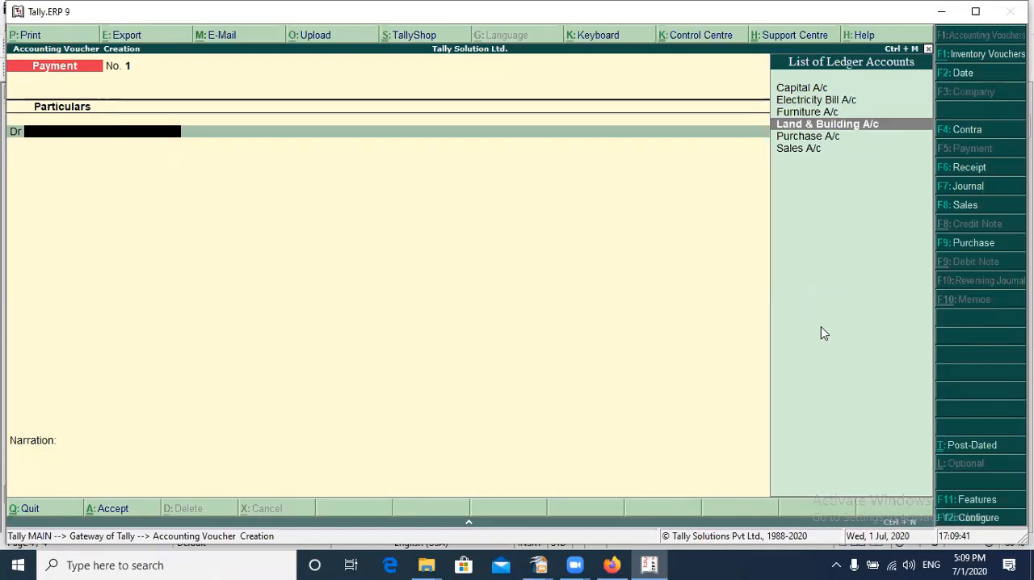
{"action": "key", "text": "Return"}
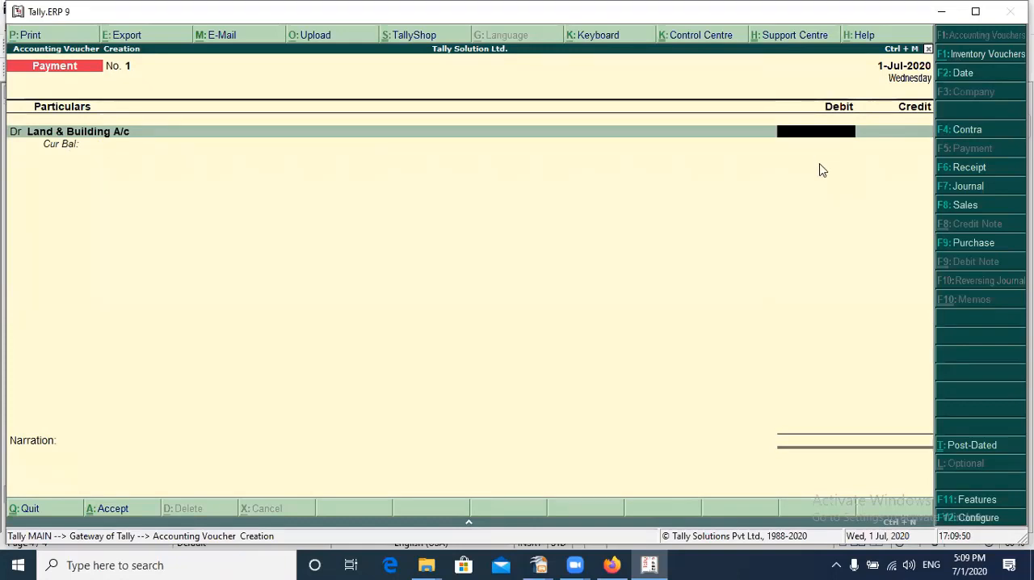
{"action": "type", "text": "100000"}
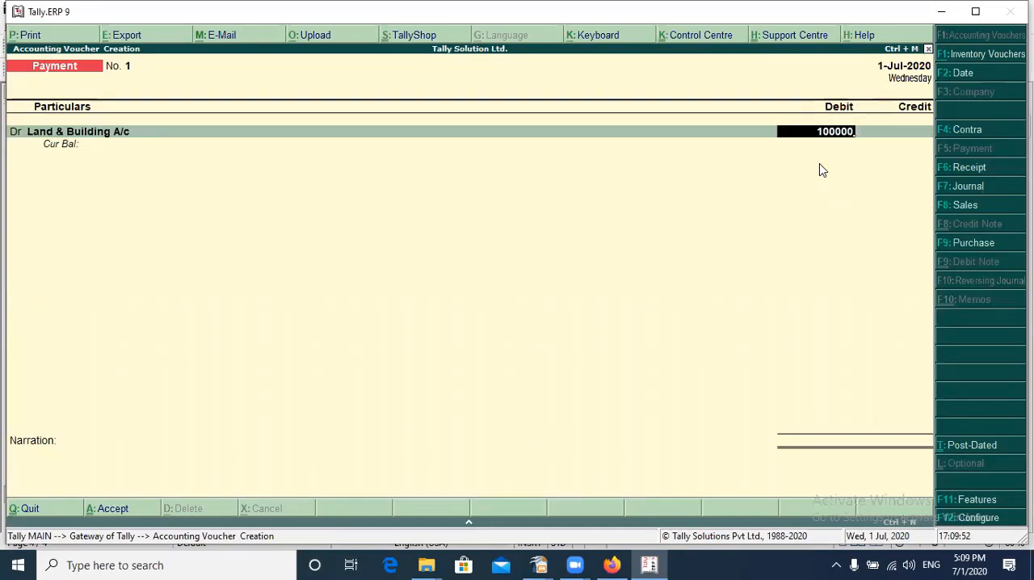
{"action": "key", "text": "Return"}
{"action": "key", "text": "Return"}
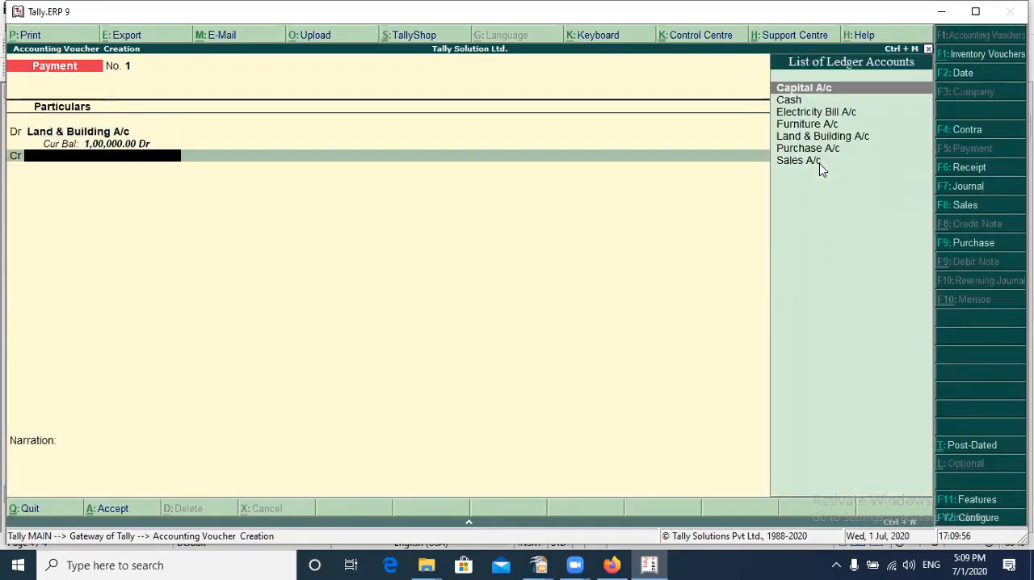
Credit Cash with 1,00,000 against Land & Building A/c, leave the narration empty, and accept the Payment voucher
{"action": "key", "text": "Down"}
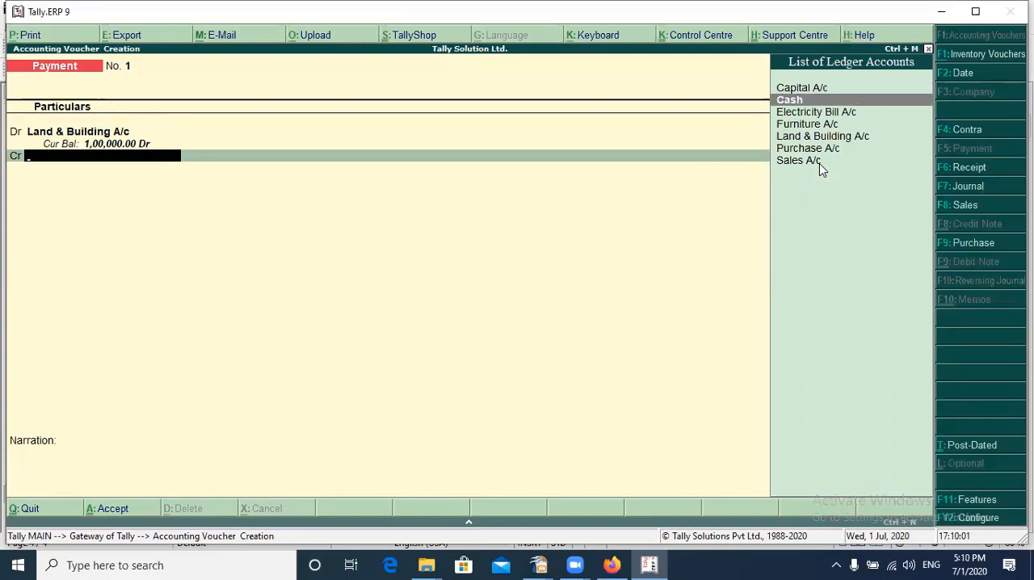
{"action": "key", "text": "Return"}
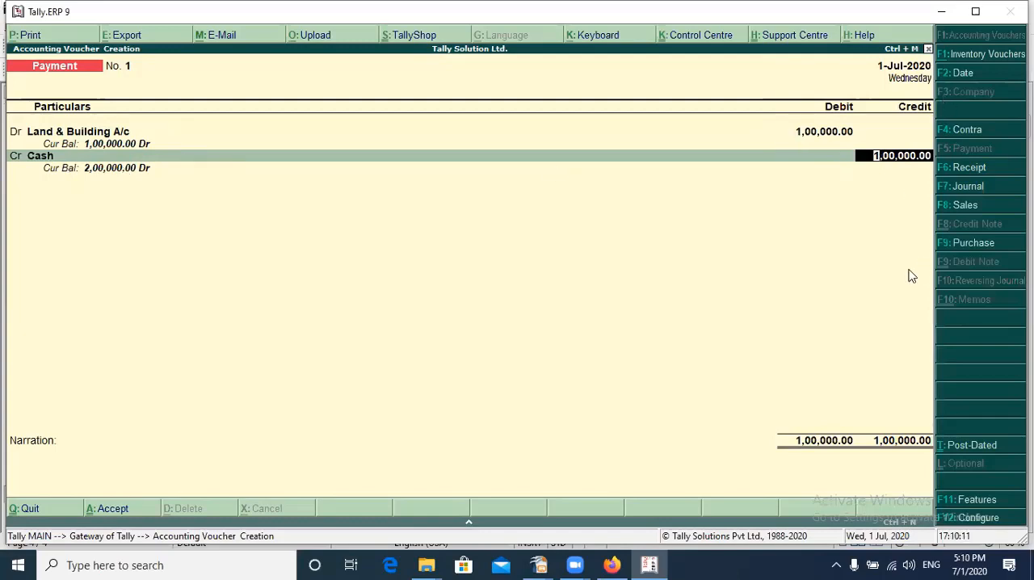
{"action": "key", "text": "Return"}
{"action": "key", "text": "Return"}
{"action": "key", "text": "Return"}
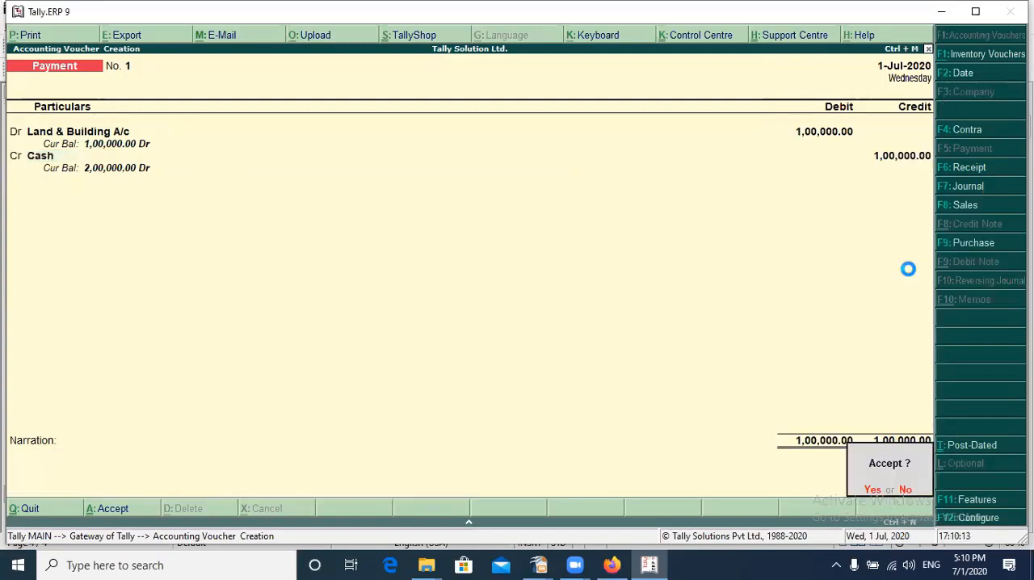
{"action": "key", "text": "Return"}
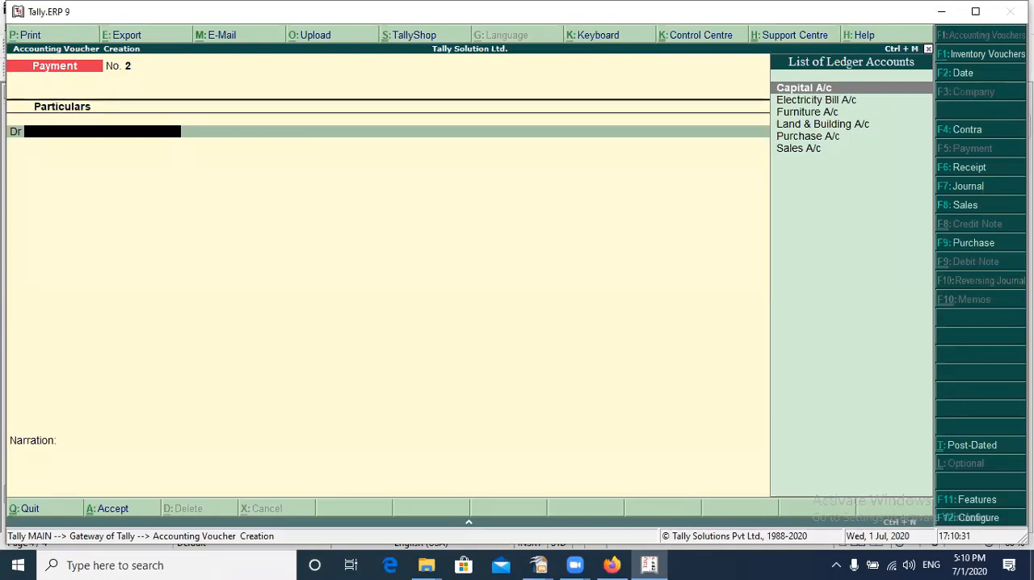
Debit Furniture A/c with 50,000 in the new Payment voucher
{"action": "key", "text": "Down"}
{"action": "key", "text": "Down"}
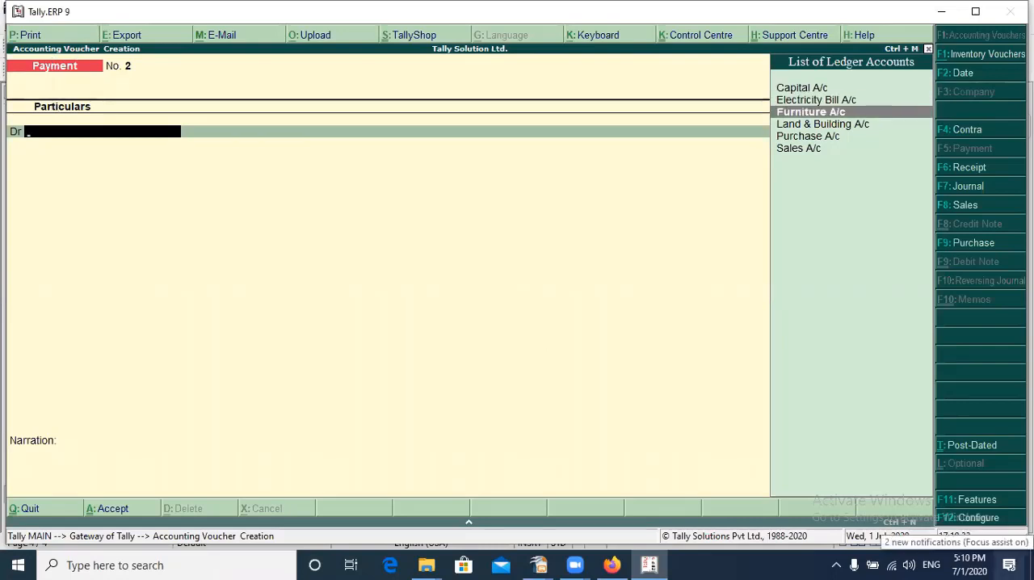
{"action": "key", "text": "Return"}
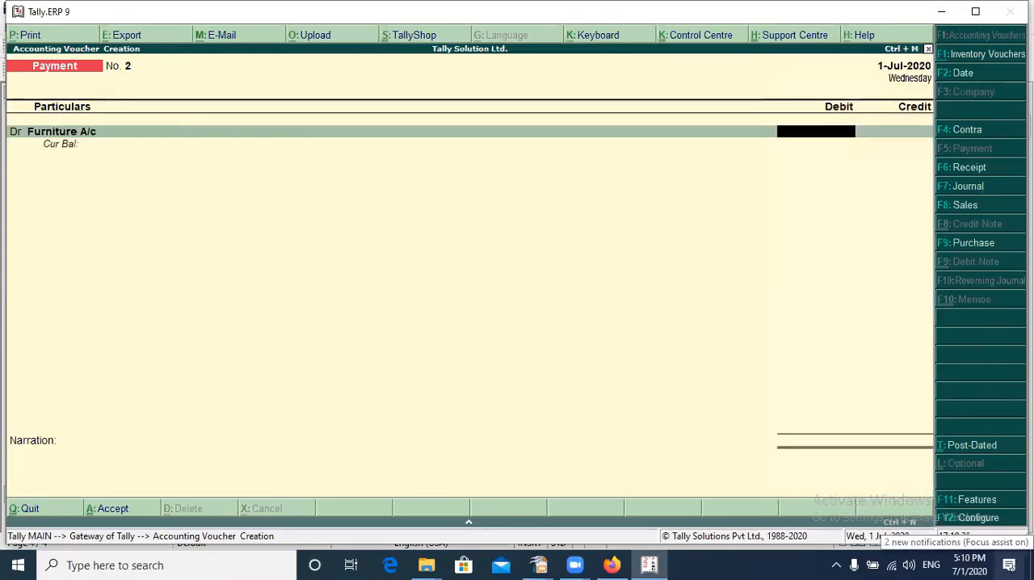
{"action": "type", "text": "50000"}
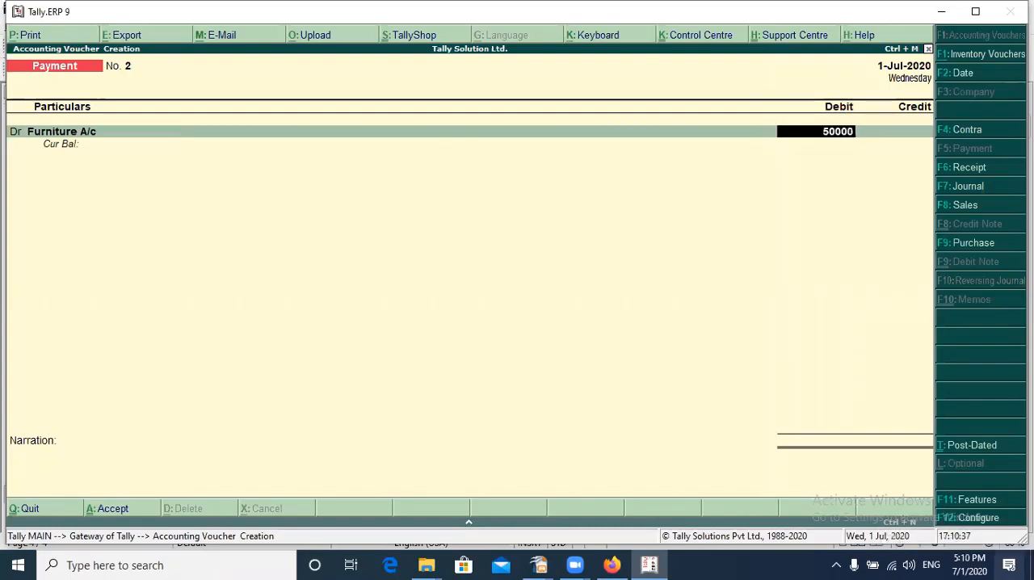
{"action": "key", "text": "Return"}
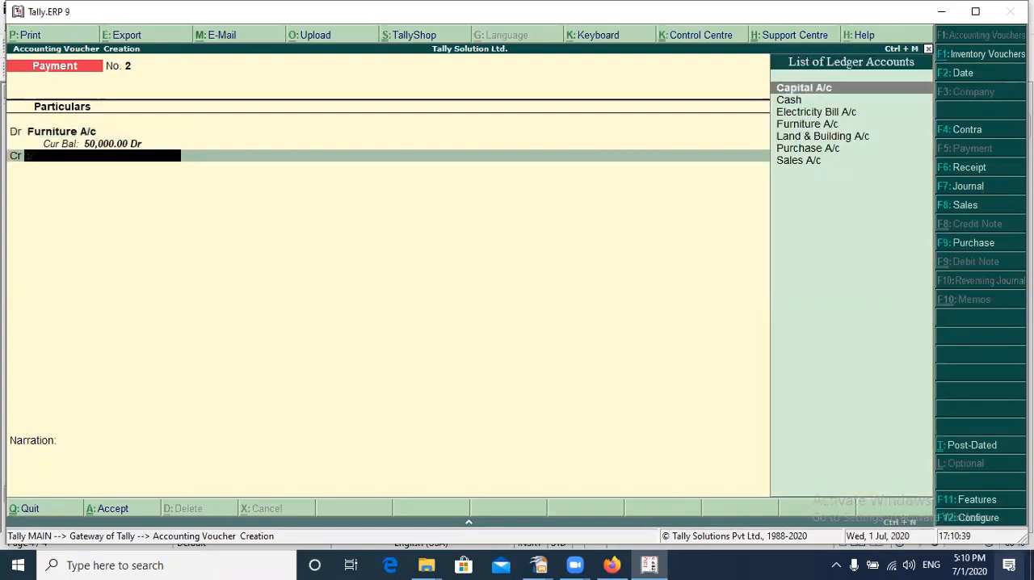
Credit Cash with 50,000 against Furniture A/c, leave the narration empty, and accept the Payment voucher
{"action": "key", "text": "Down"}
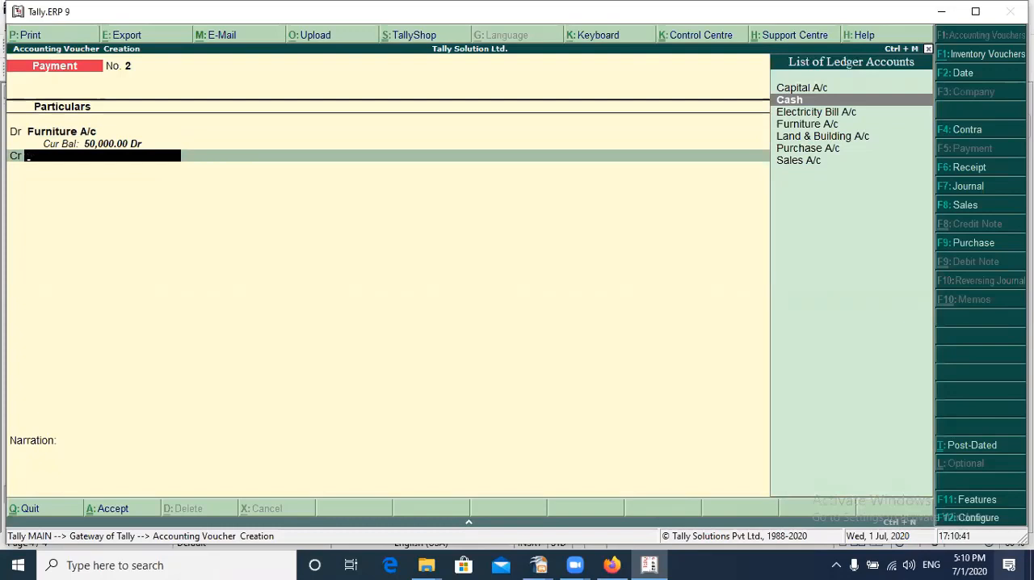
{"action": "key", "text": "Return"}
{"action": "key", "text": "Return"}
{"action": "key", "text": "Return"}
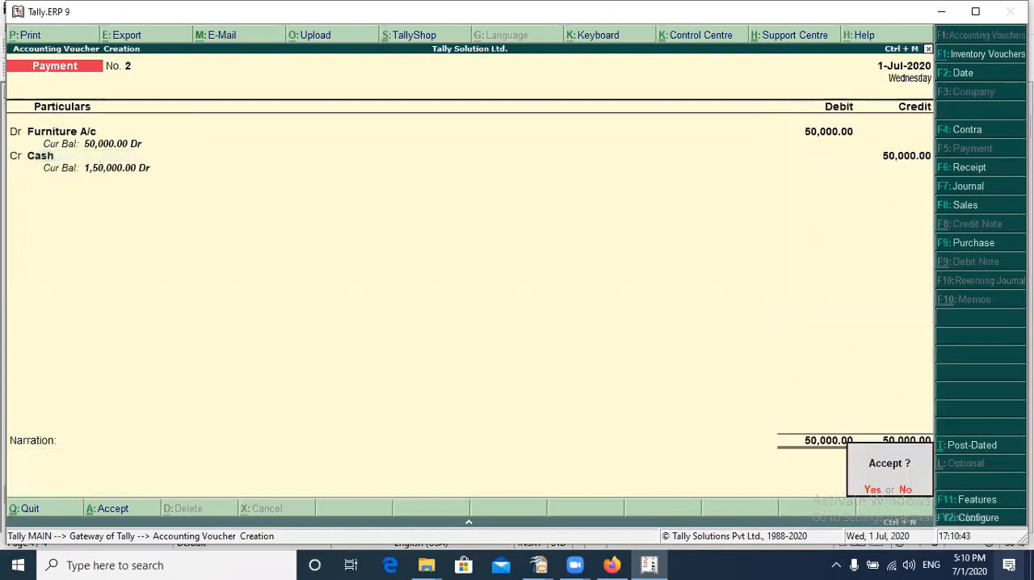
{"action": "key", "text": "Return"}
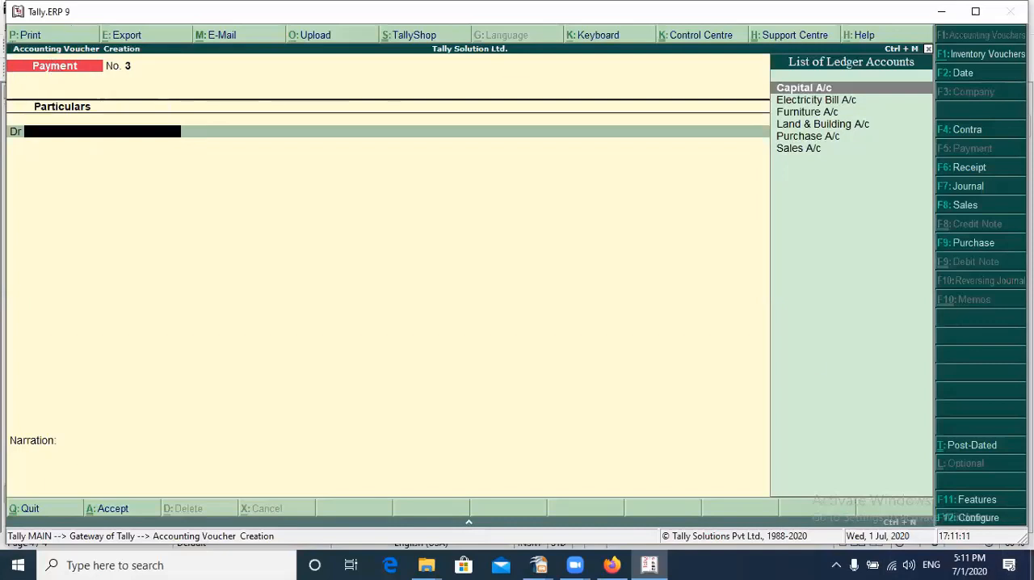
Debit Purchase A/c with 1,50,000 in the new Payment voucher, skipping the inventory allocations
{"action": "key", "text": "Down"}
{"action": "key", "text": "Down"}
{"action": "key", "text": "Down"}
{"action": "key", "text": "Down"}
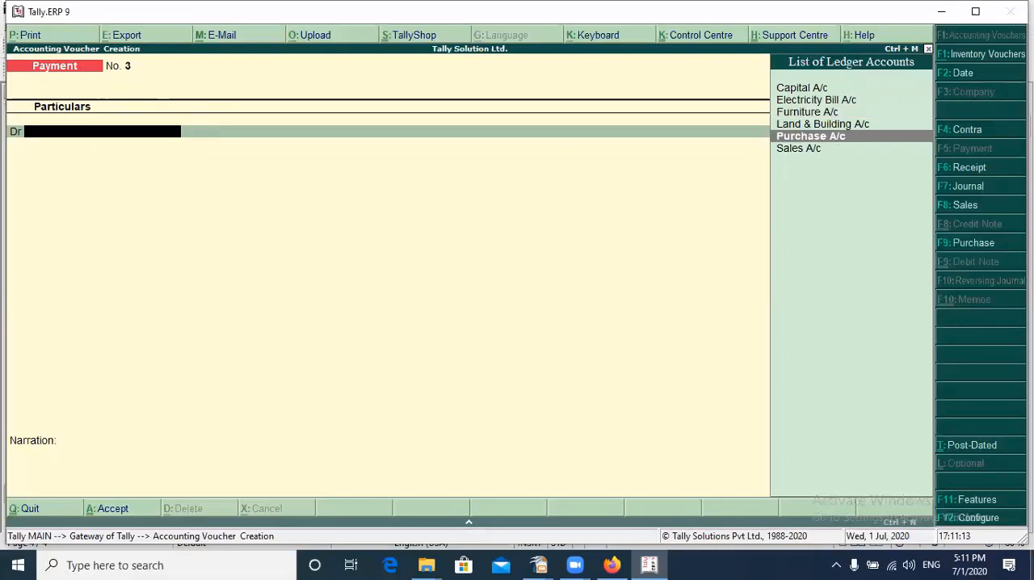
{"action": "key", "text": "Return"}
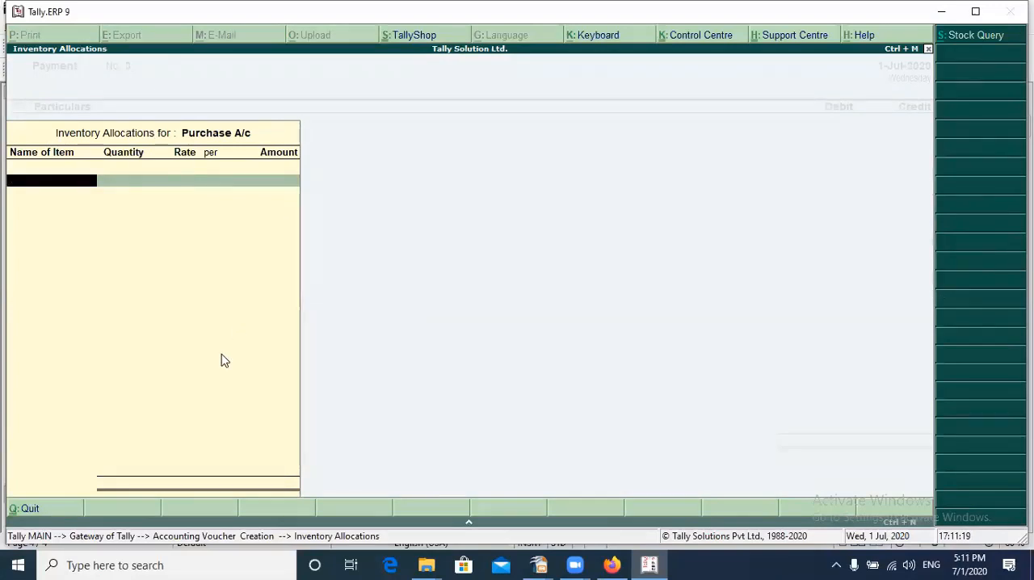
{"action": "key", "text": "Escape"}
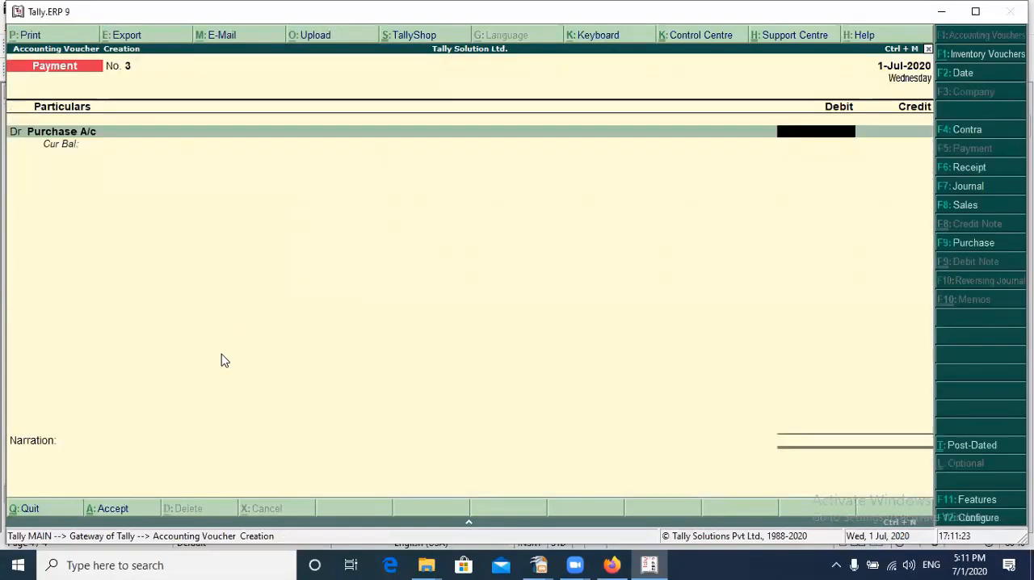
{"action": "type", "text": "1"}
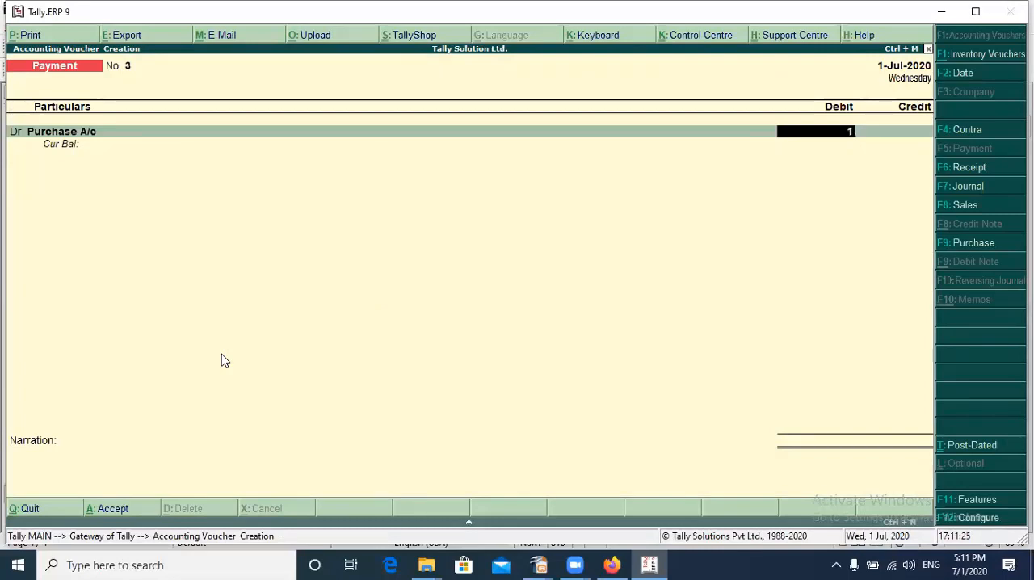
{"action": "type", "text": "50000"}
{"action": "key", "text": "Return"}
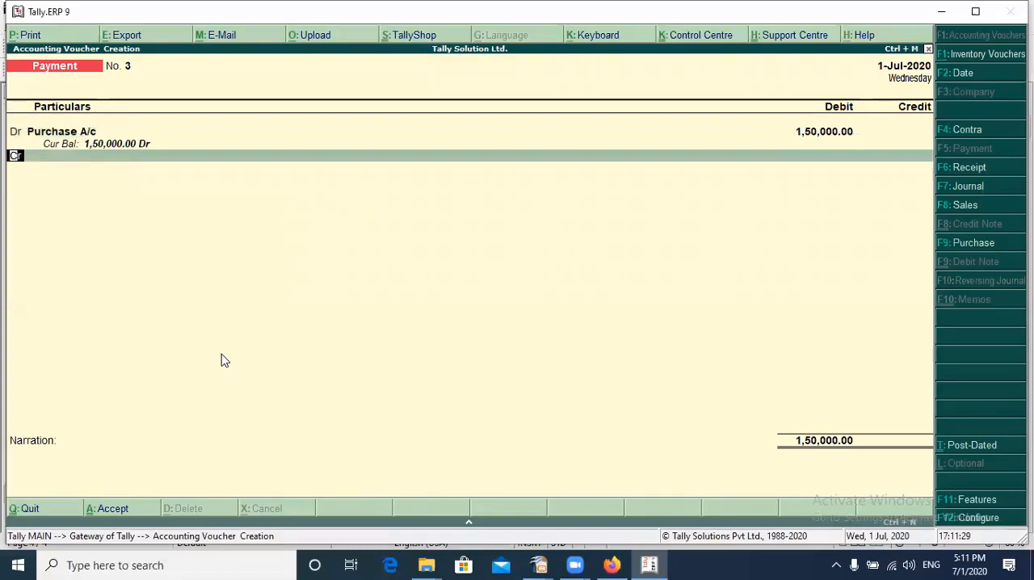
Credit Cash with 1,50,000 against Purchase A/c, leave the narration empty, and accept the Payment voucher
{"action": "key", "text": "Down"}
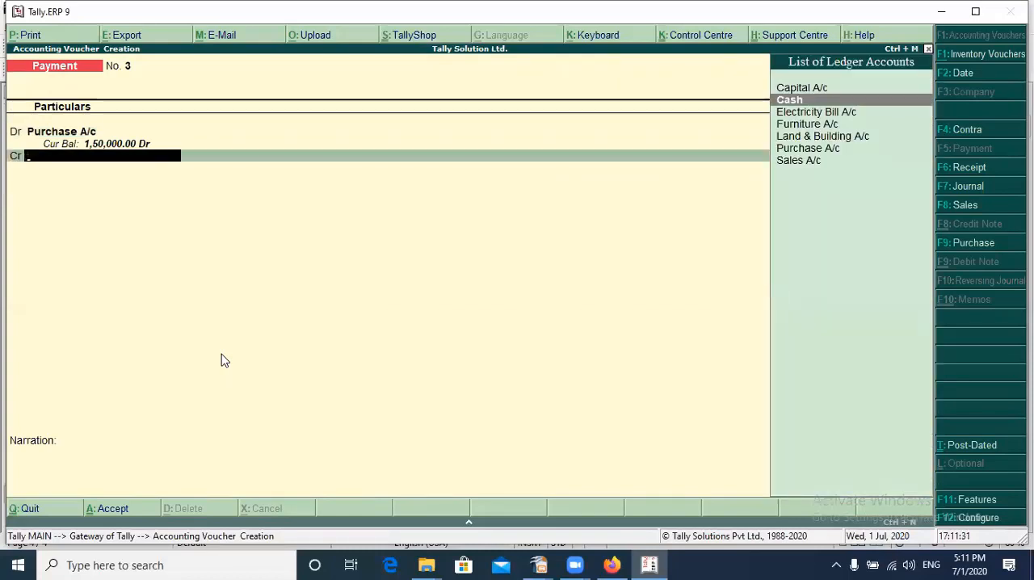
{"action": "key", "text": "Return"}
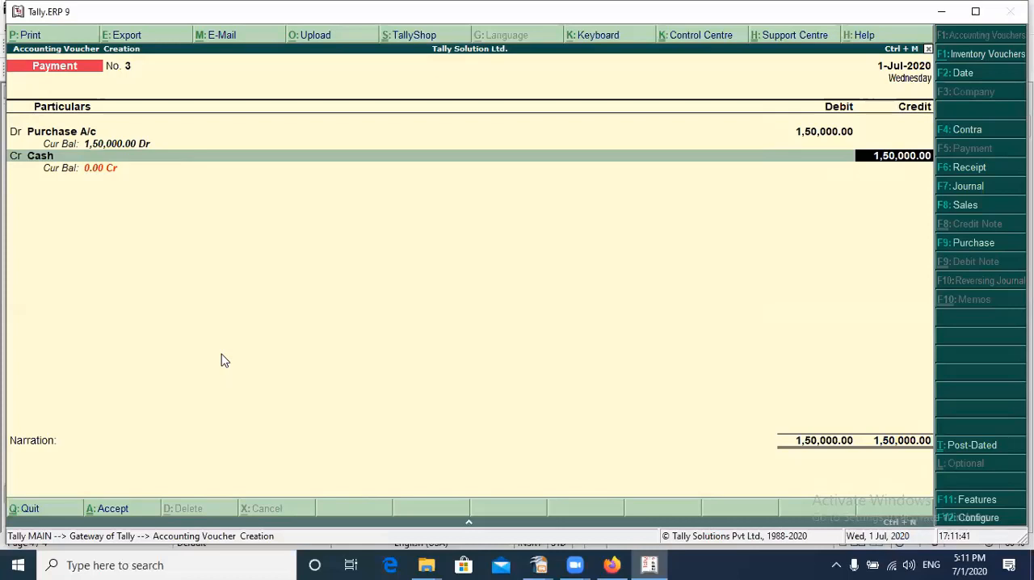
{"action": "key", "text": "Return"}
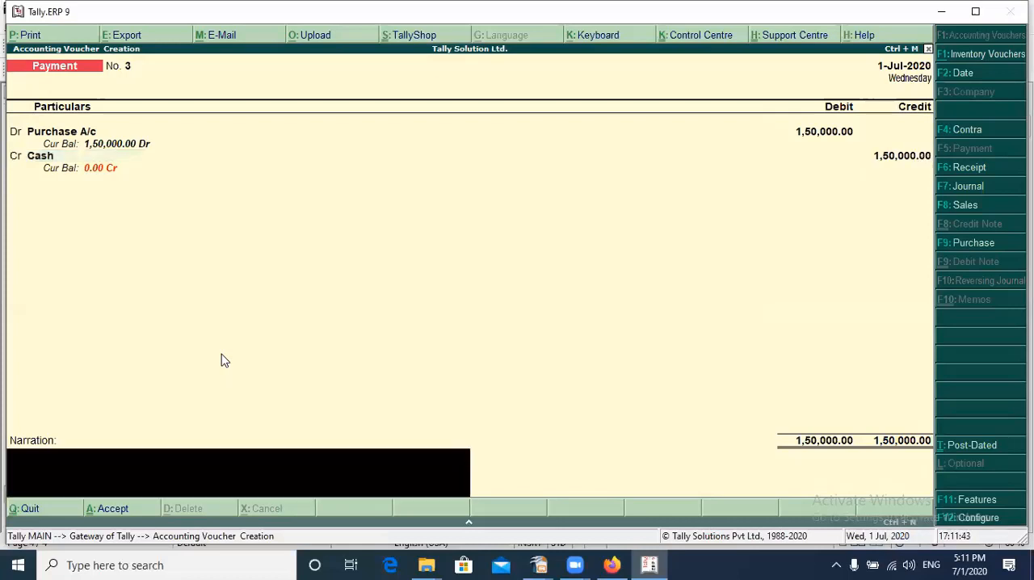
{"action": "key", "text": "Return"}
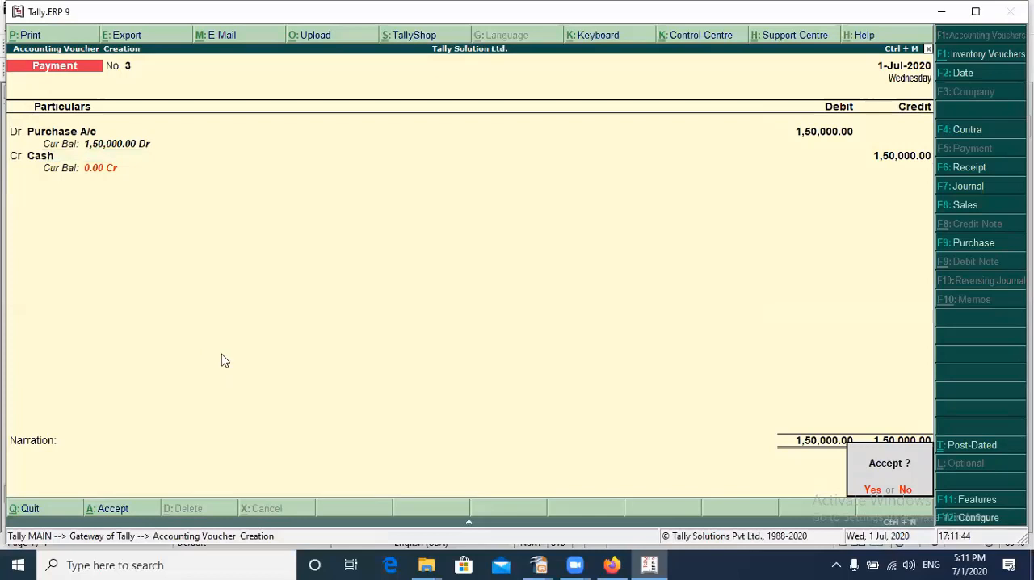
{"action": "key", "text": "y"}
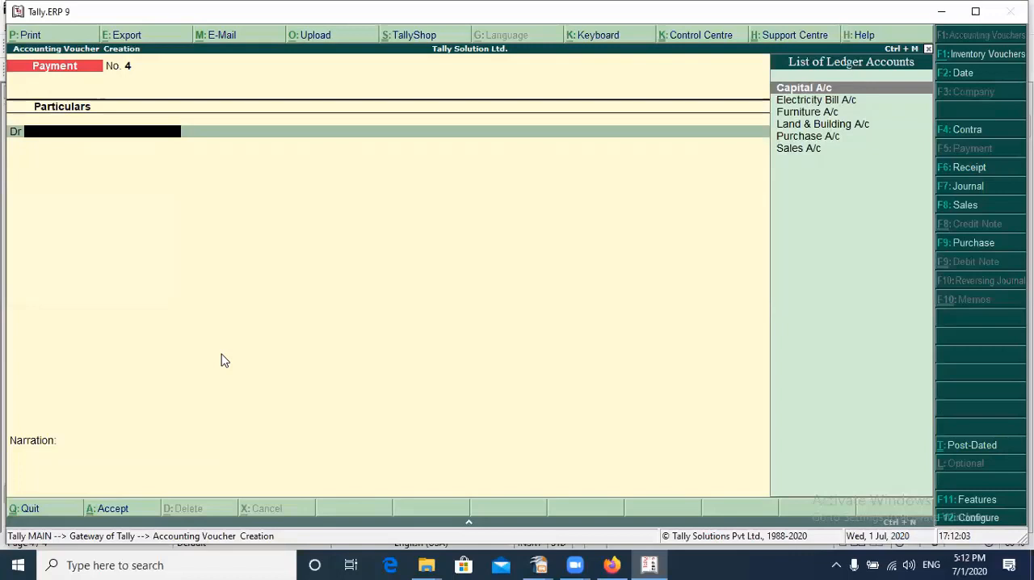
Switch to a Receipt voucher and credit Sales A/c with 2,50,000, skipping the inventory allocations
{"action": "key", "text": "F6"}
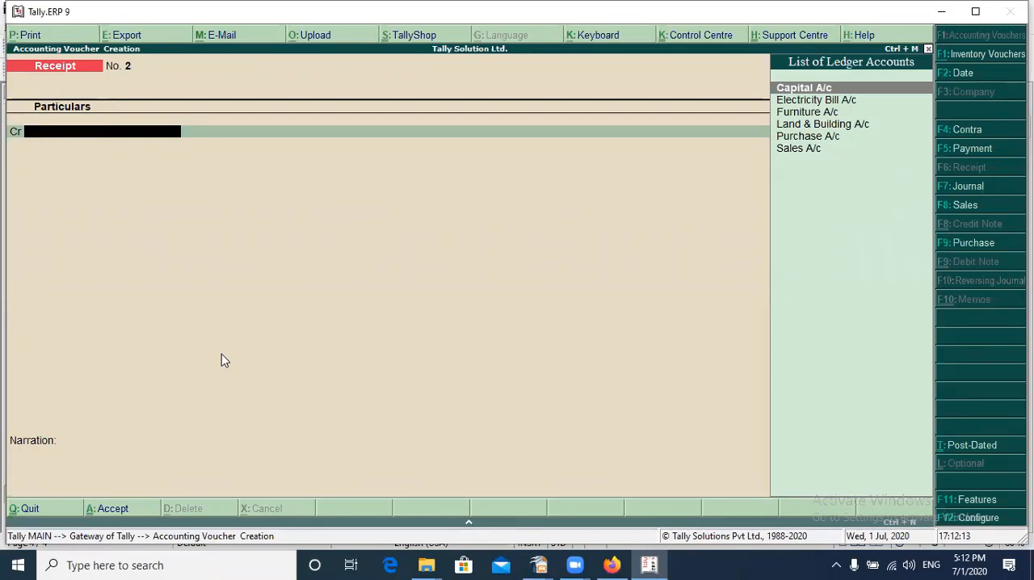
{"action": "key", "text": "Down"}
{"action": "key", "text": "Down"}
{"action": "key", "text": "Down"}
{"action": "key", "text": "Down"}
{"action": "key", "text": "Down"}
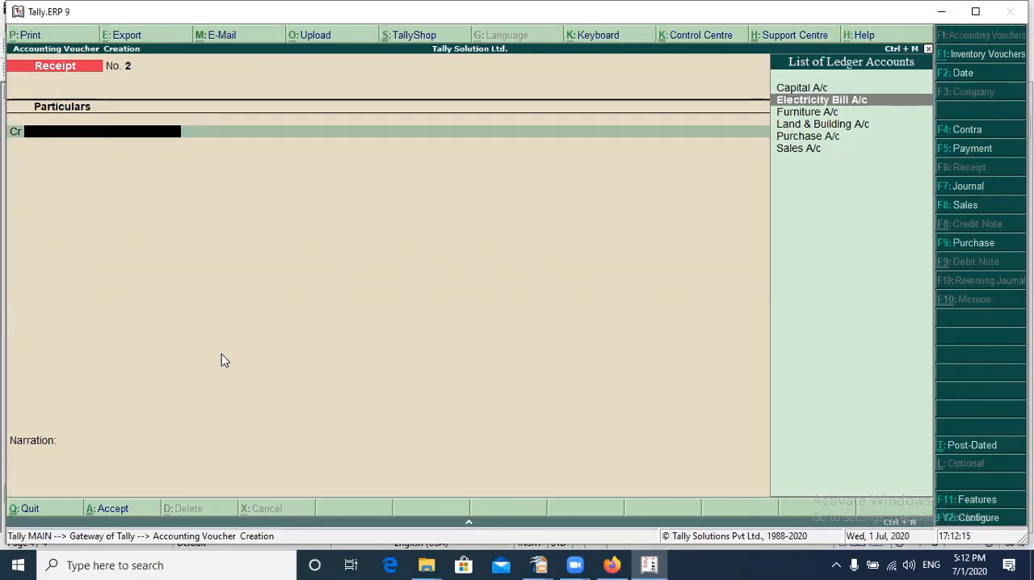
{"action": "key", "text": "Return"}
{"action": "key", "text": "Escape"}
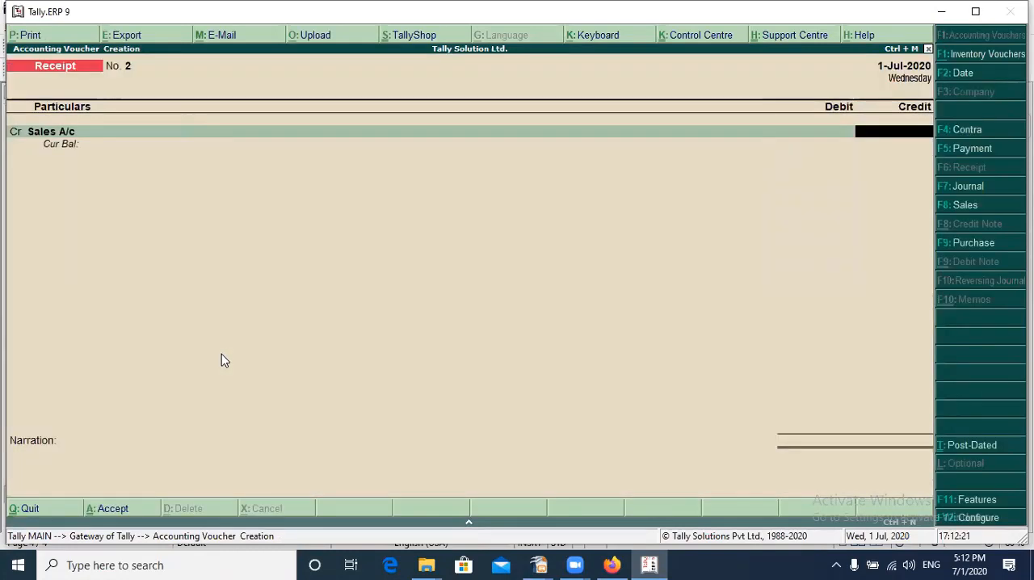
{"action": "type", "text": "250000"}
{"action": "key", "text": "Return"}
{"action": "key", "text": "Return"}
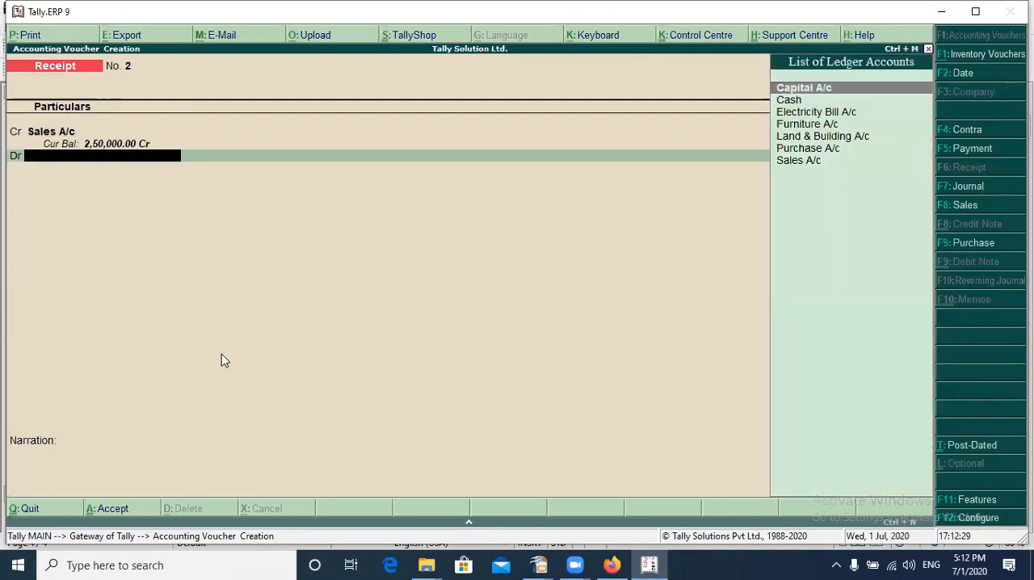
Debit Cash with 2,50,000 against Sales A/c, leave the narration empty, and accept the Receipt voucher
{"action": "key", "text": "Down"}
{"action": "key", "text": "Return"}
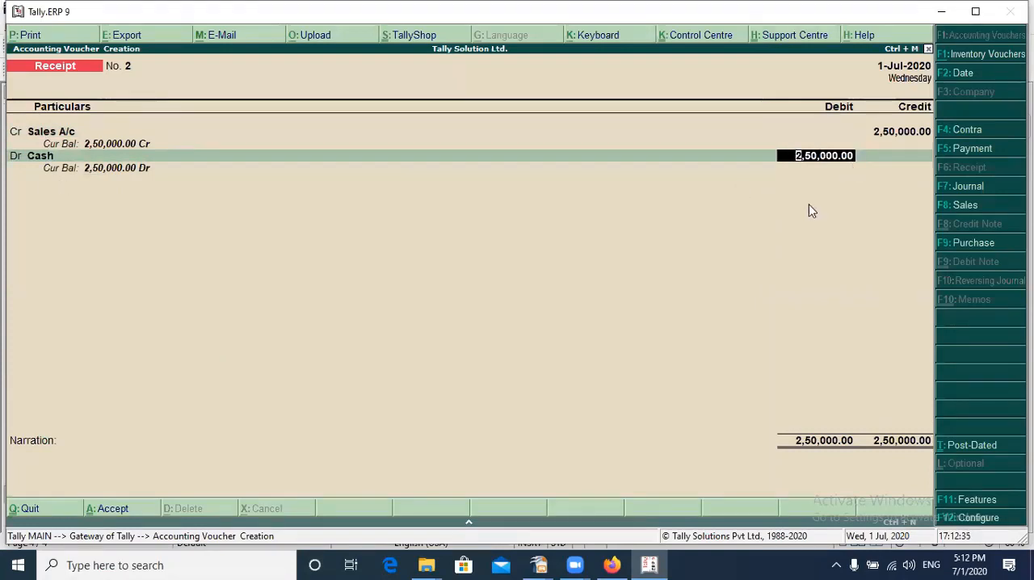
{"action": "key", "text": "Return"}
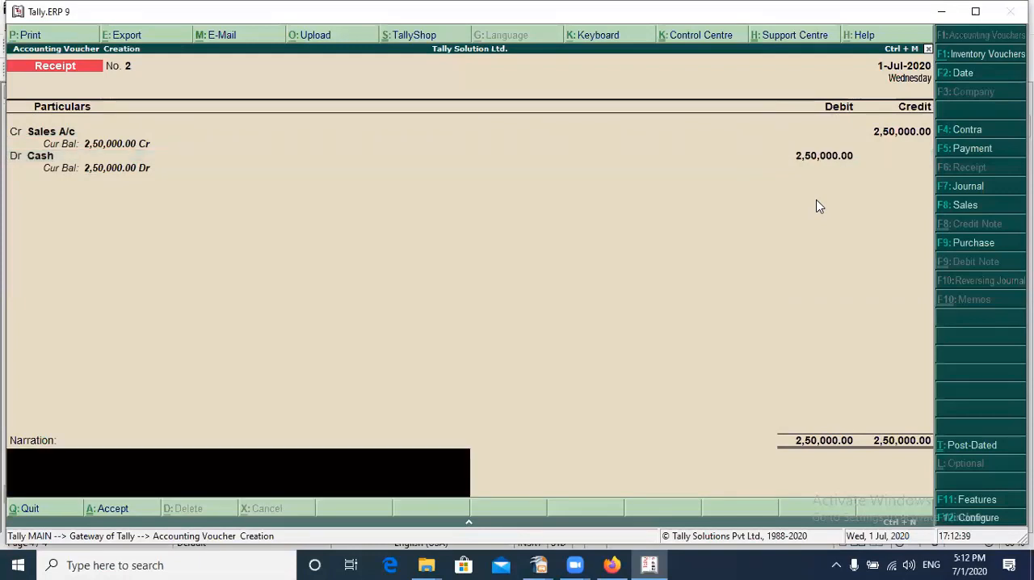
{"action": "key", "text": "Return"}
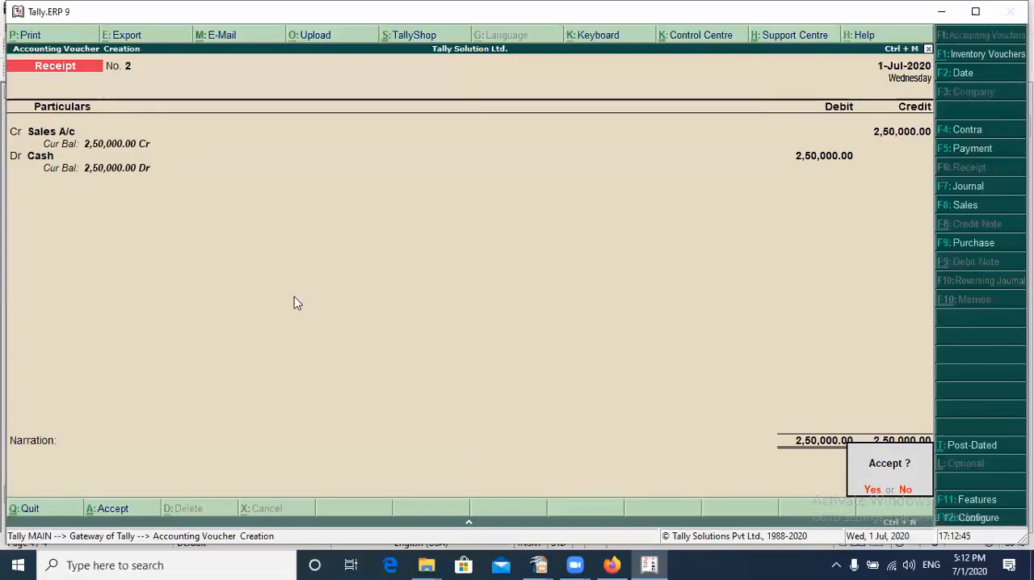
{"action": "key", "text": "Return"}
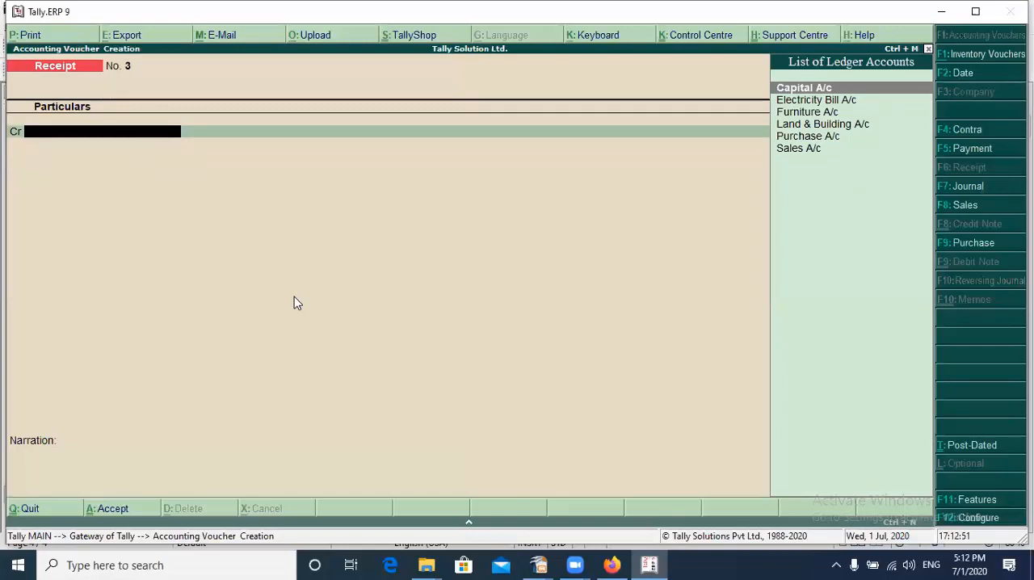
Switch to a Payment voucher and debit Electricity Bill A/c with 5,000
{"action": "key", "text": "Down"}
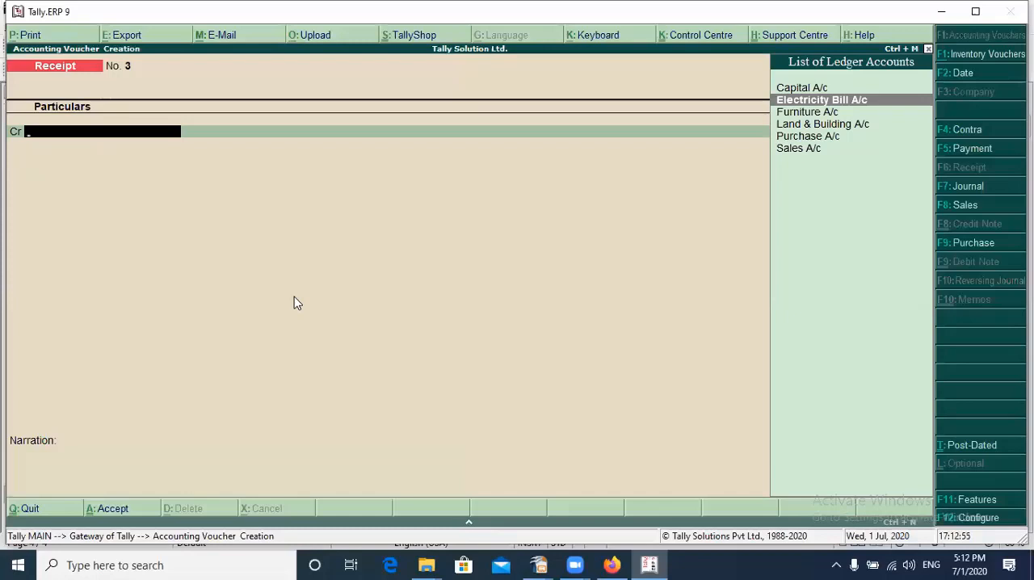
{"action": "key", "text": "F5"}
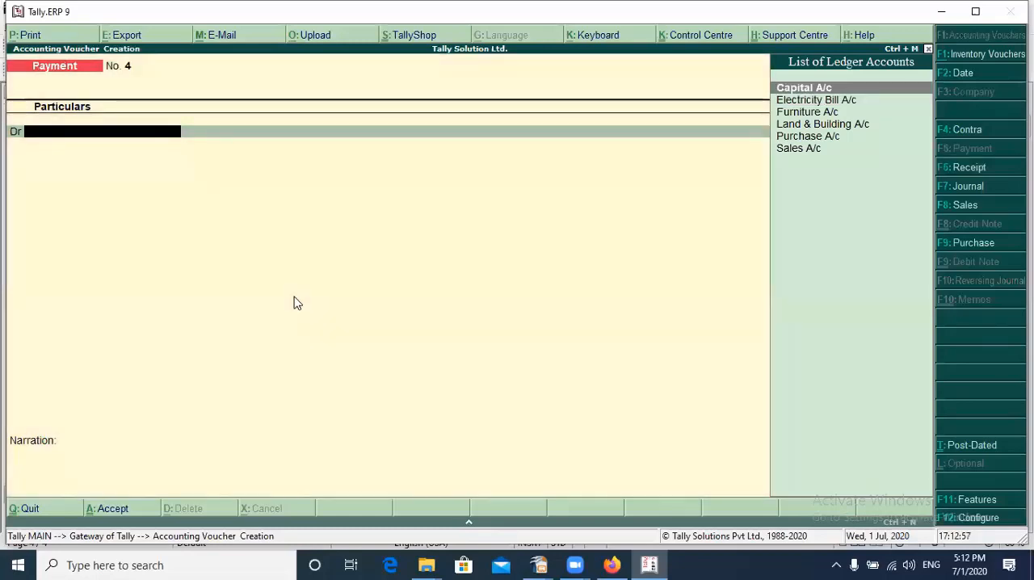
{"action": "key", "text": "Down"}
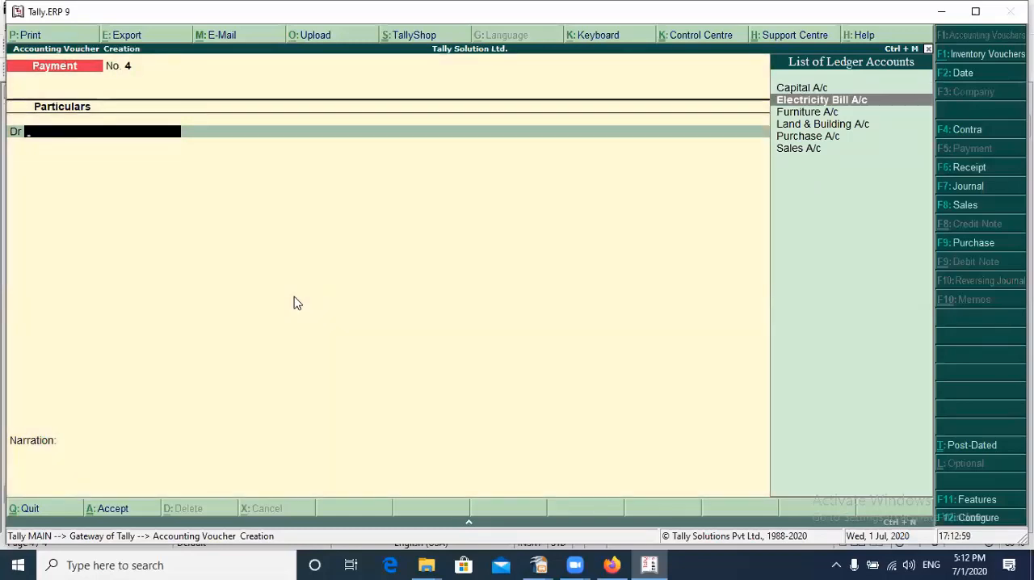
{"action": "key", "text": "Return"}
{"action": "type", "text": "5000"}
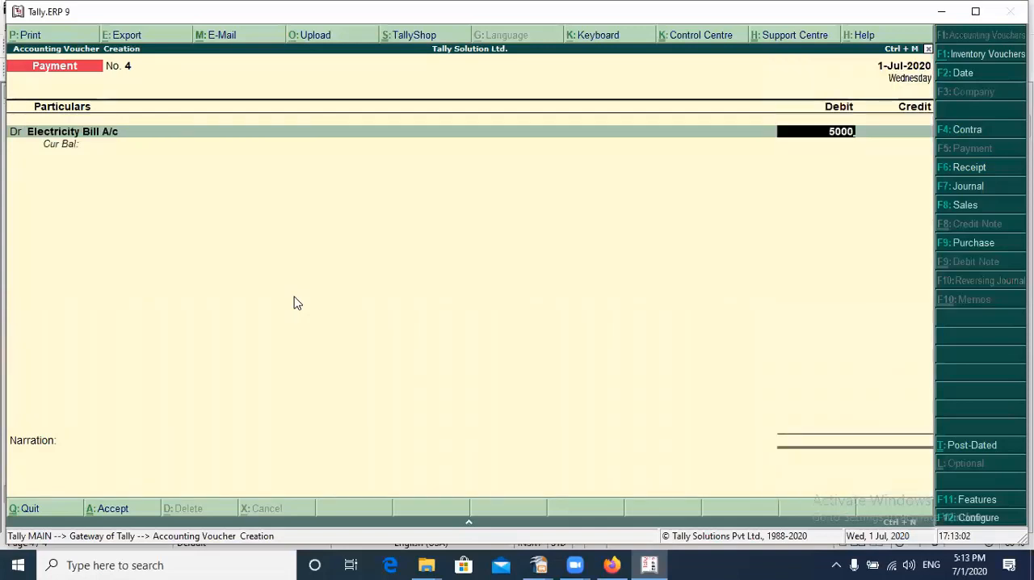
{"action": "key", "text": "Return"}
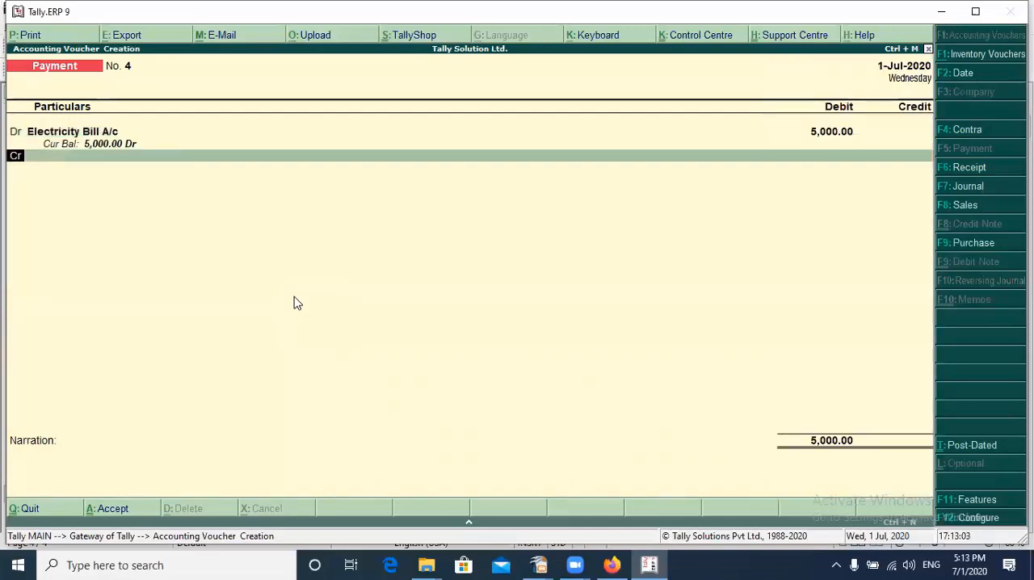
Credit Cash with 5,000 against Electricity Bill A/c, leave the narration empty, and accept the Payment voucher
{"action": "key", "text": "Return"}
{"action": "key", "text": "Down"}
{"action": "key", "text": "Return"}
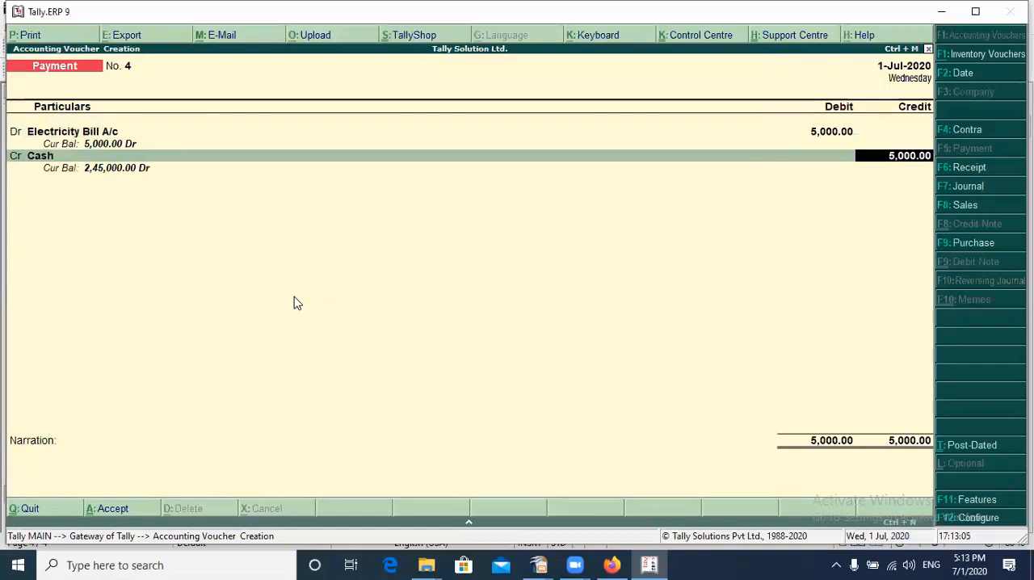
{"action": "key", "text": "Return"}
{"action": "key", "text": "Return"}
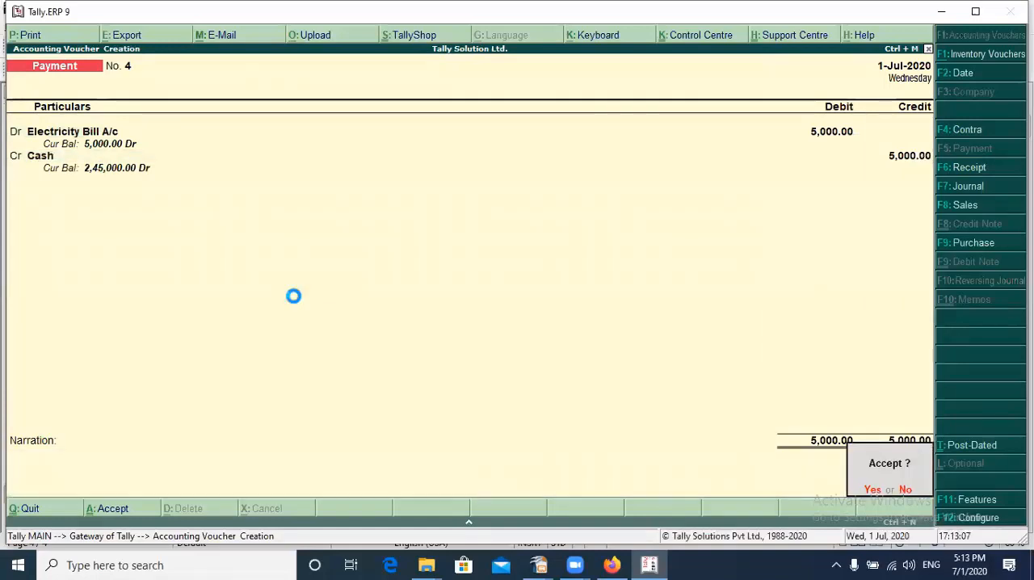
{"action": "key", "text": "Return"}
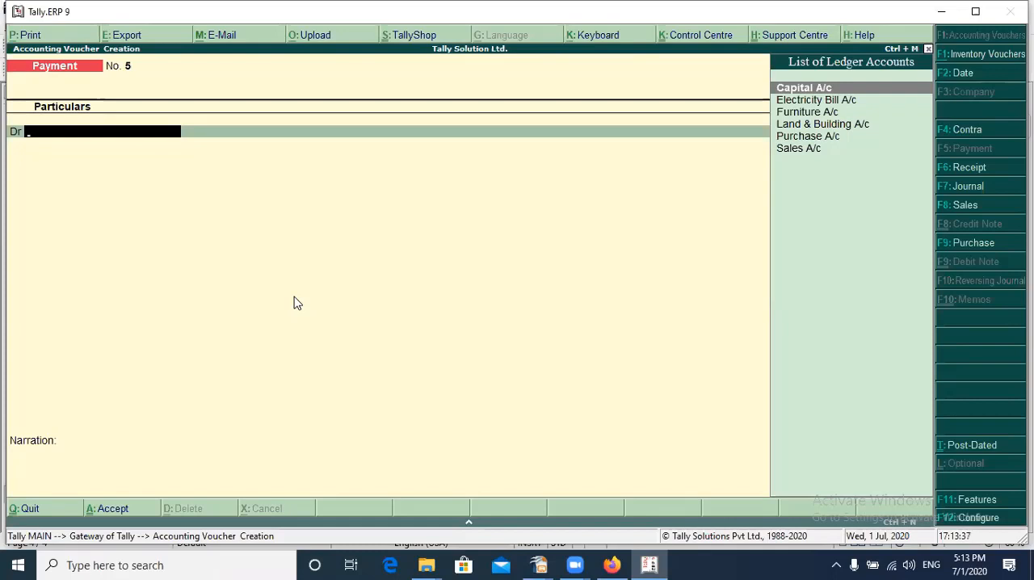
Quit voucher entry to the Gateway of Tally and open the Balance Sheet report
{"action": "key", "text": "Escape"}
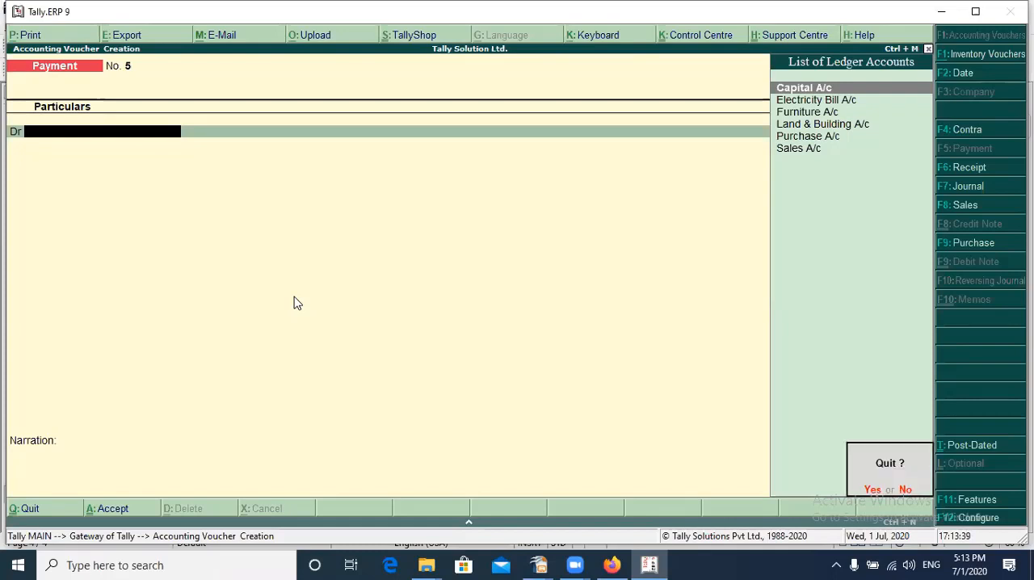
{"action": "key", "text": "Return"}
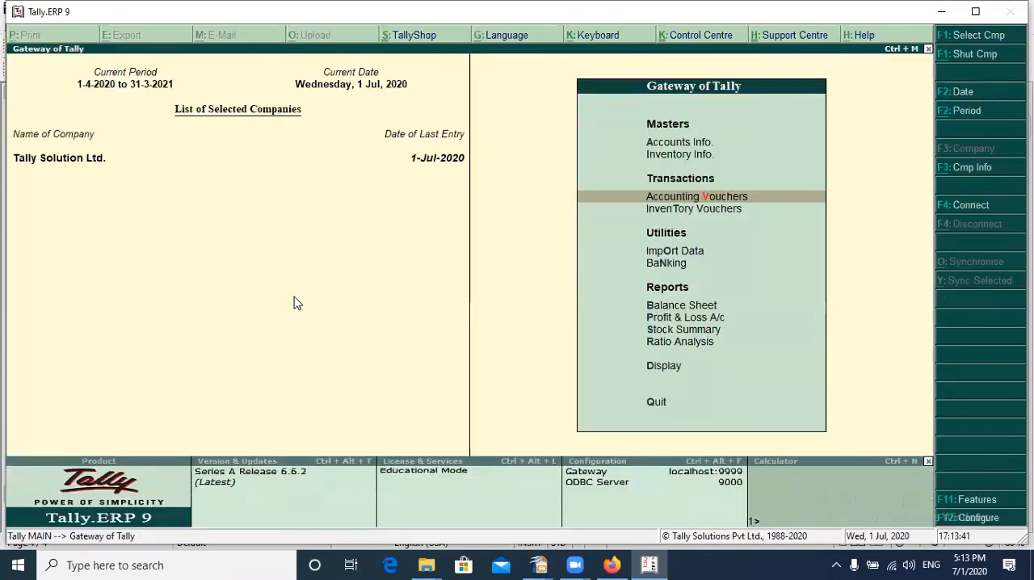
{"action": "key", "text": "Down"}
{"action": "key", "text": "Down"}
{"action": "key", "text": "Down"}
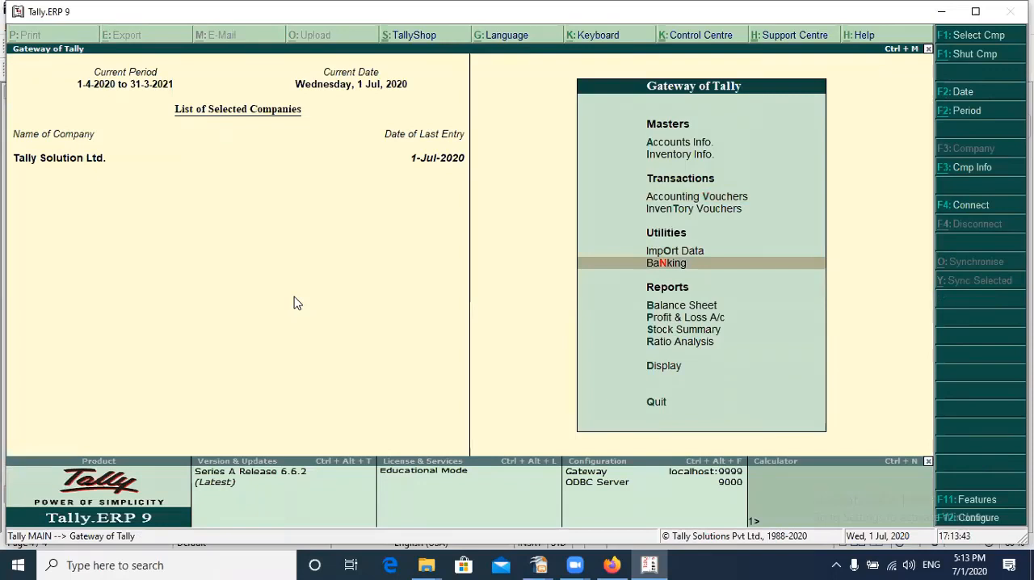
{"action": "key", "text": "Down"}
{"action": "key", "text": "Down"}
{"action": "key", "text": "Up"}
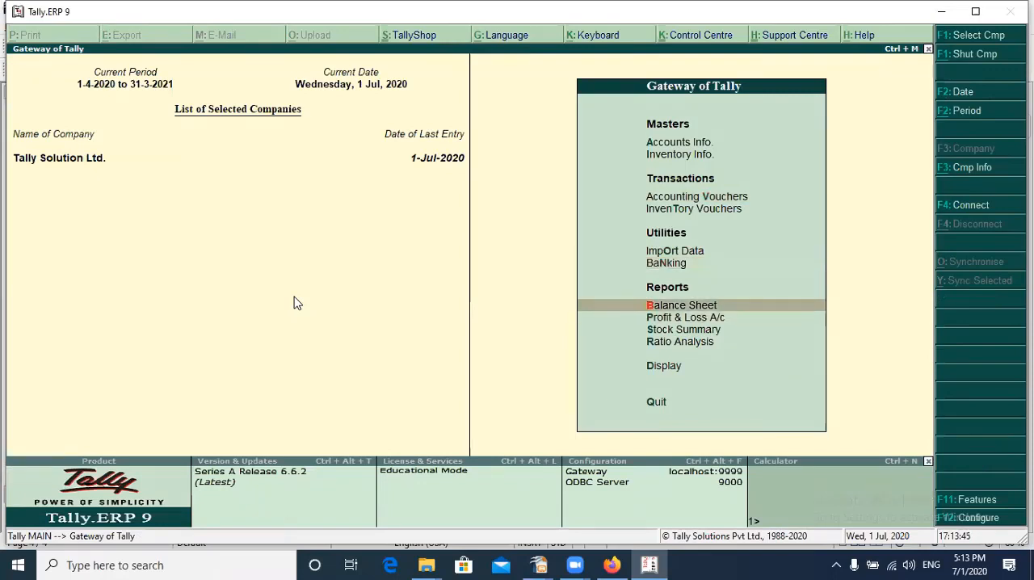
{"action": "key", "text": "Return"}
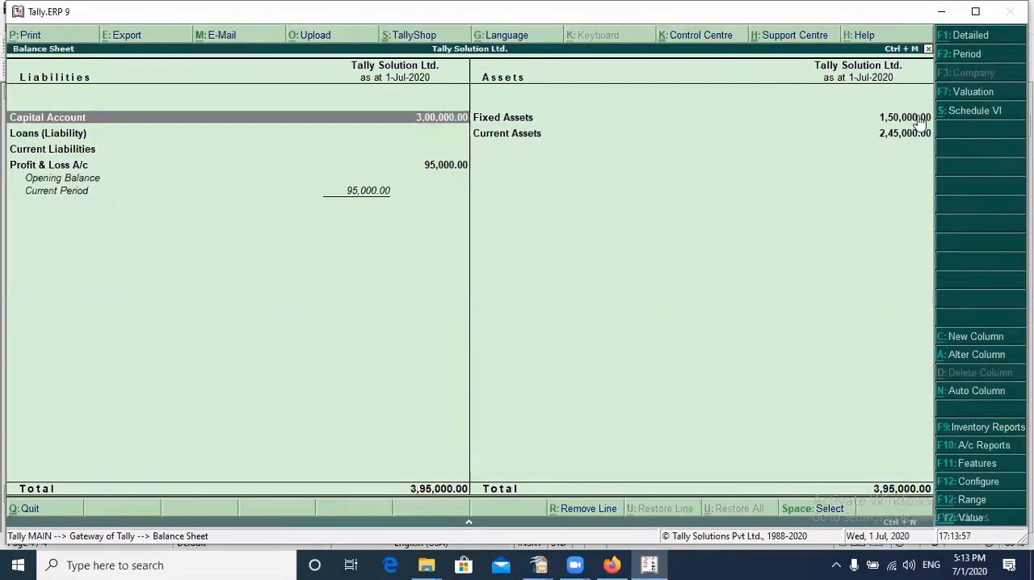
Examine the group summaries of Fixed Assets and Current Assets from the Balance Sheet, and leave the report
{"action": "key", "text": "Right"}
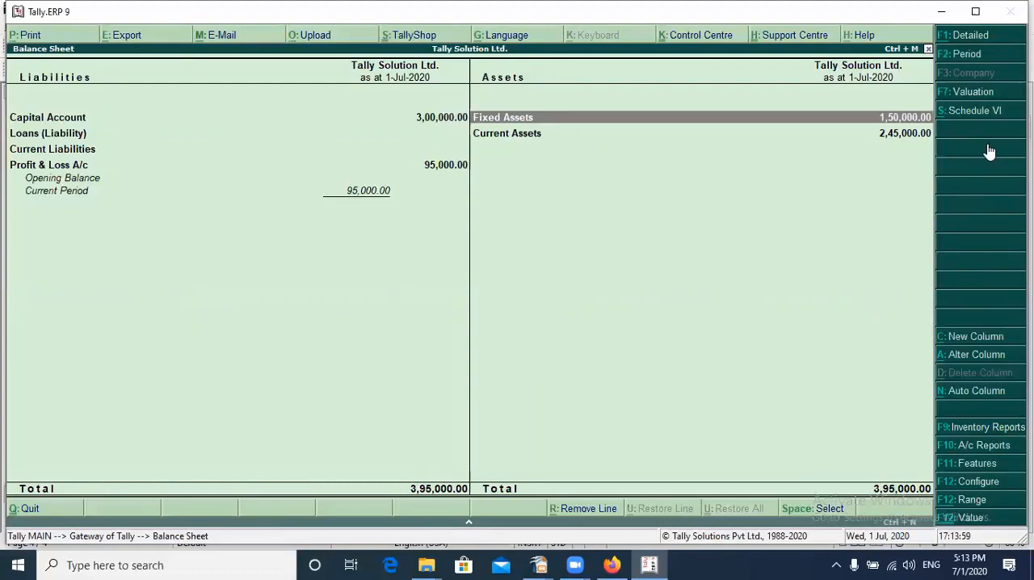
{"action": "key", "text": "Return"}
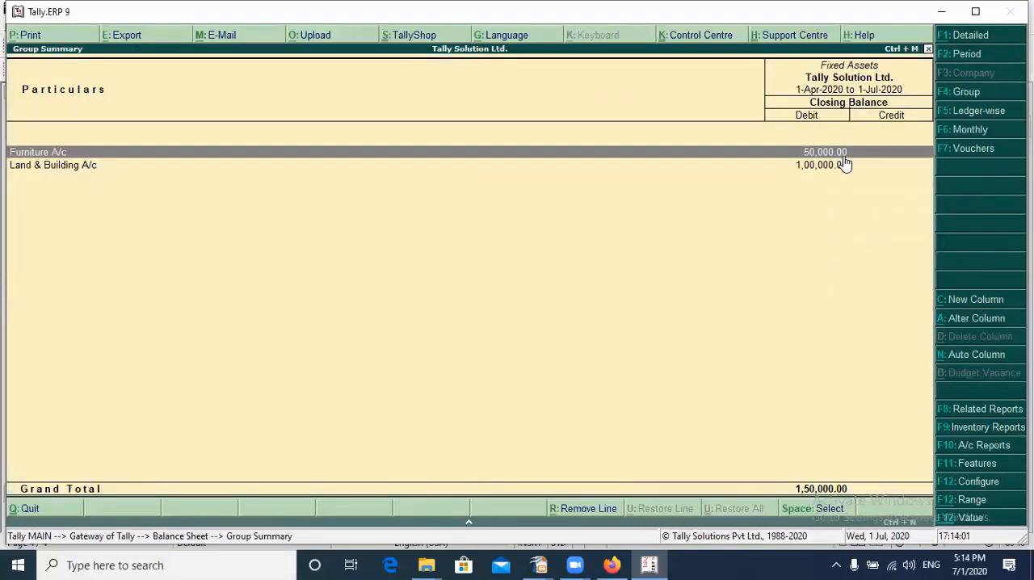
{"action": "key", "text": "Escape"}
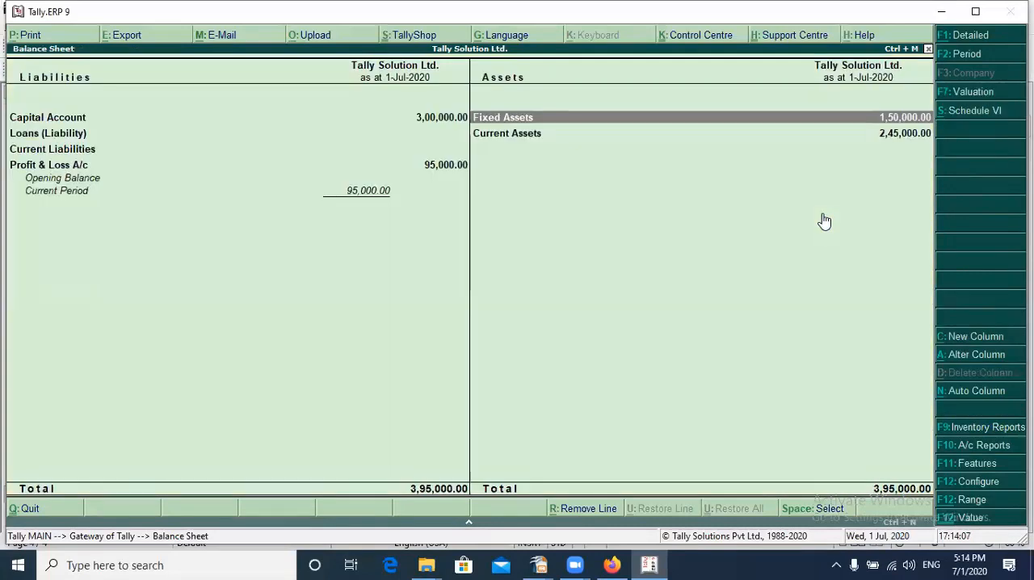
{"action": "key", "text": "Down"}
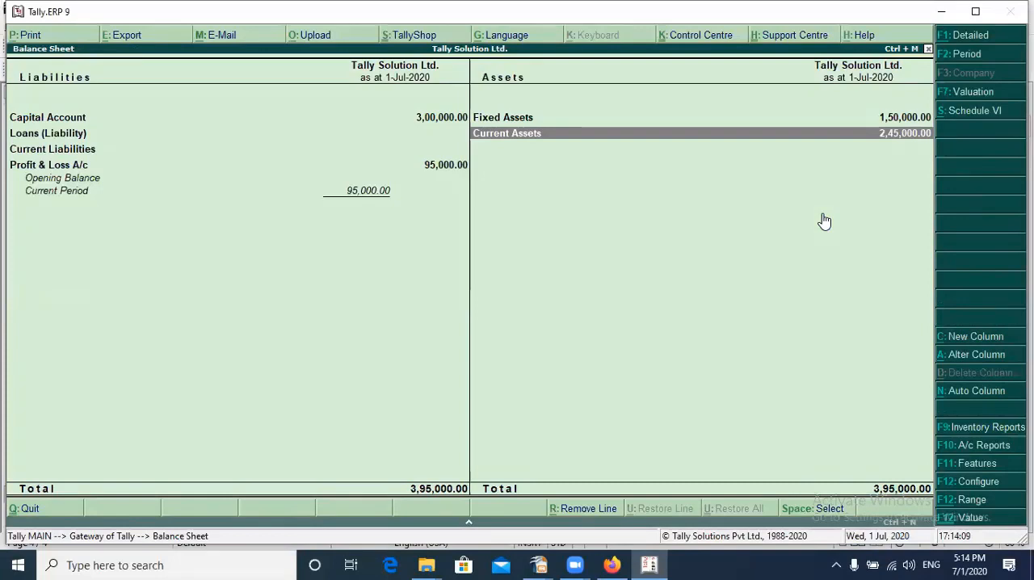
{"action": "key", "text": "Return"}
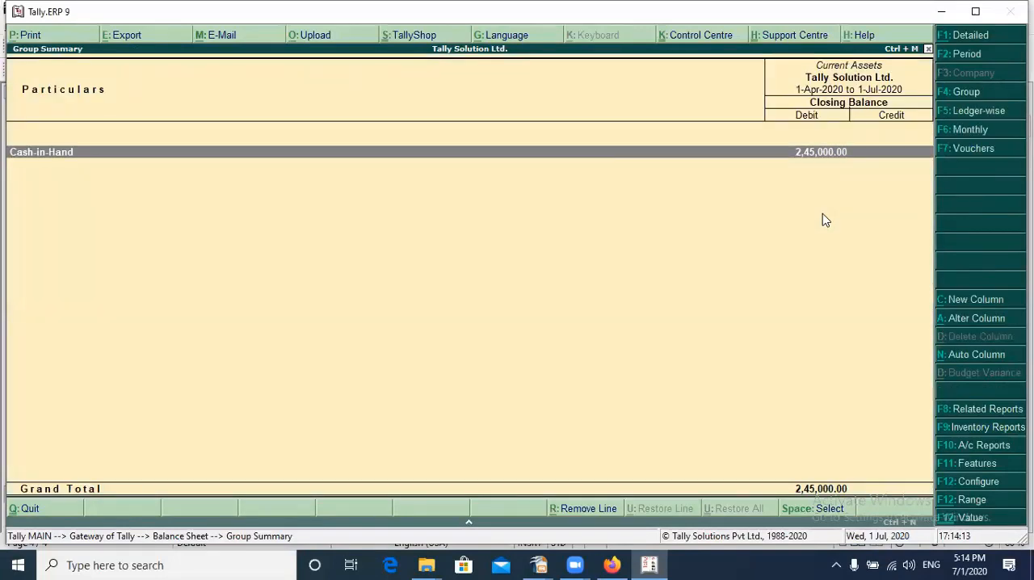
{"action": "key", "text": "Escape"}
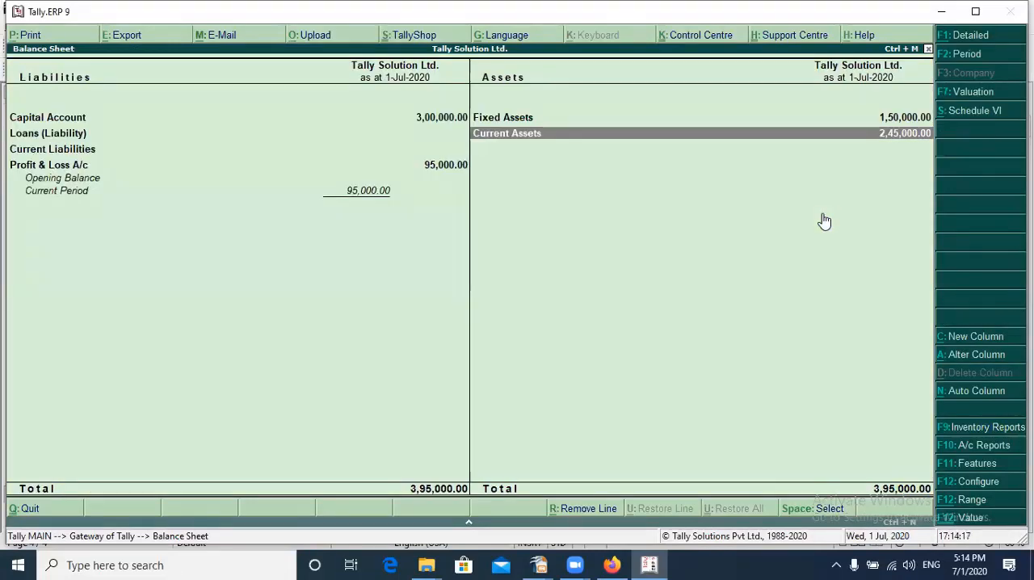
{"action": "key", "text": "Escape"}
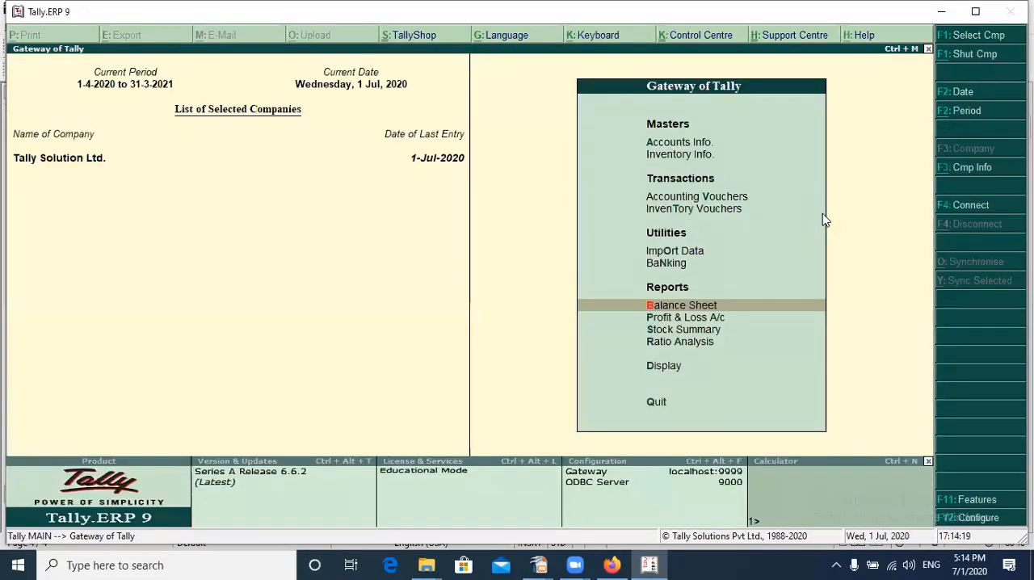
Open the Profit & Loss A/c report, review its purchases, sales, expenses and profit lines, and close it
{"action": "key", "text": "Down"}
{"action": "key", "text": "Return"}
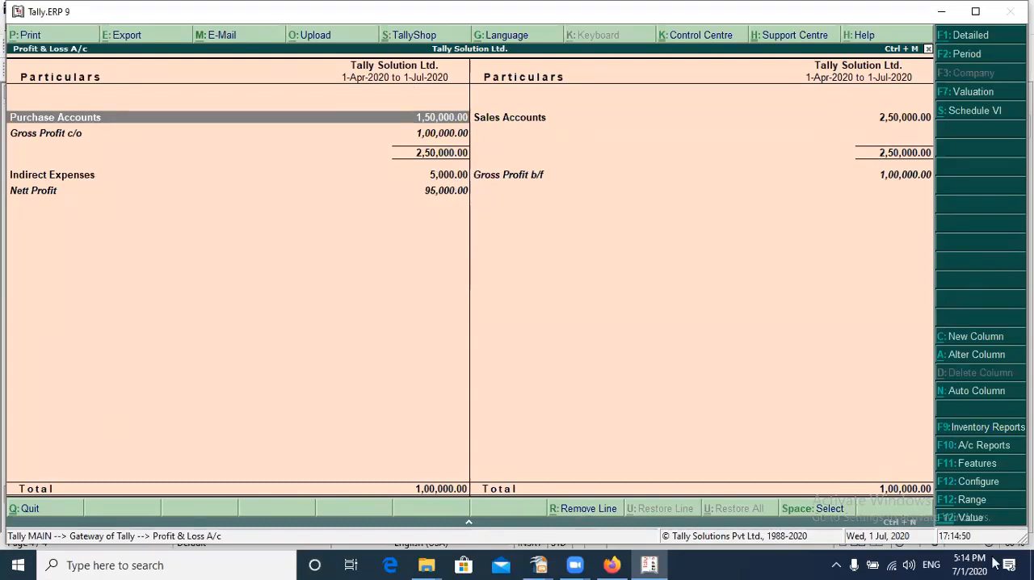
{"action": "key", "text": "Escape"}
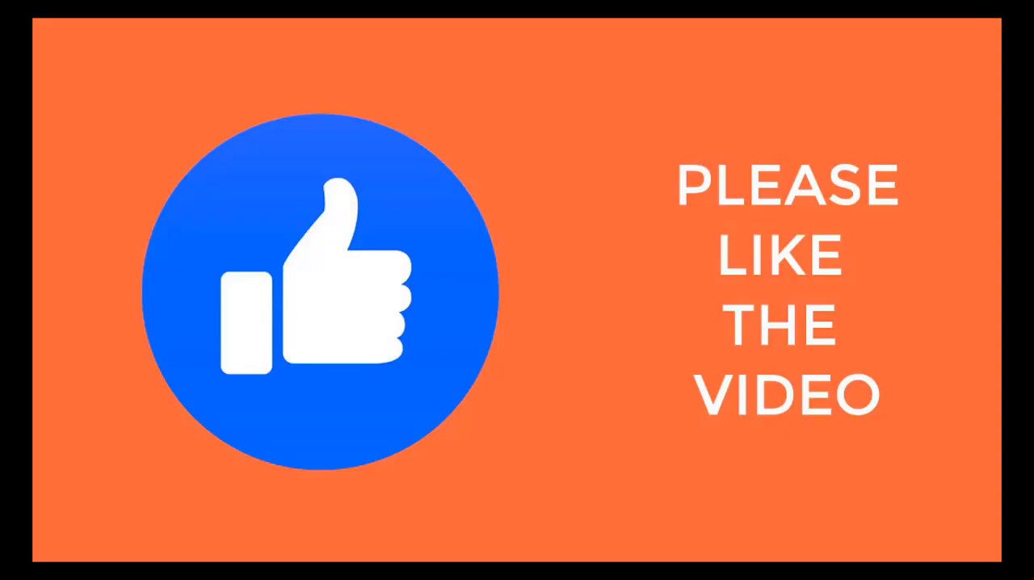